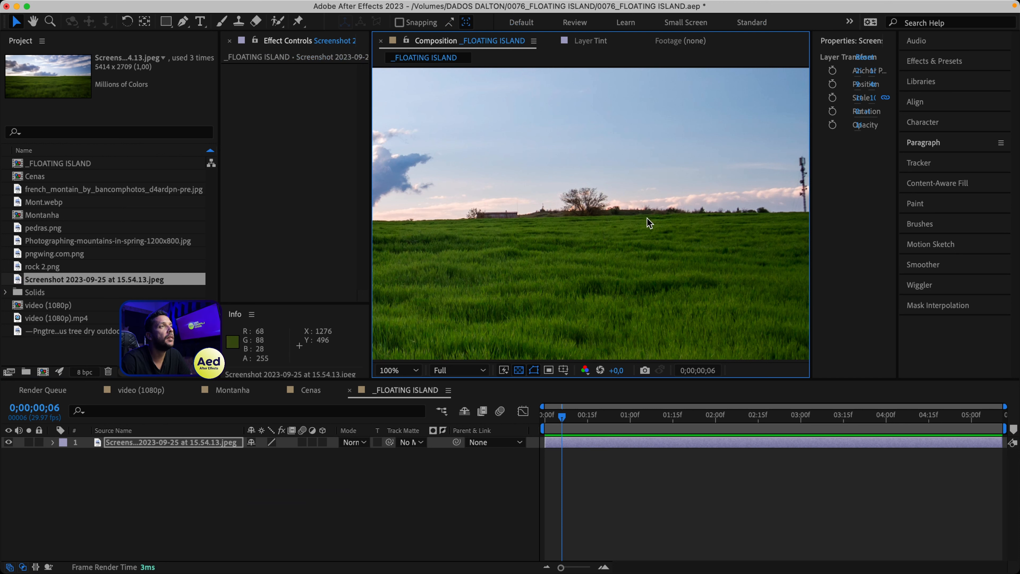
# Step: Draw a Pen mask on the grass field layer around a thin strip of grass and buildings along the horizon
pyautogui.press('g')
pyautogui.press('.')
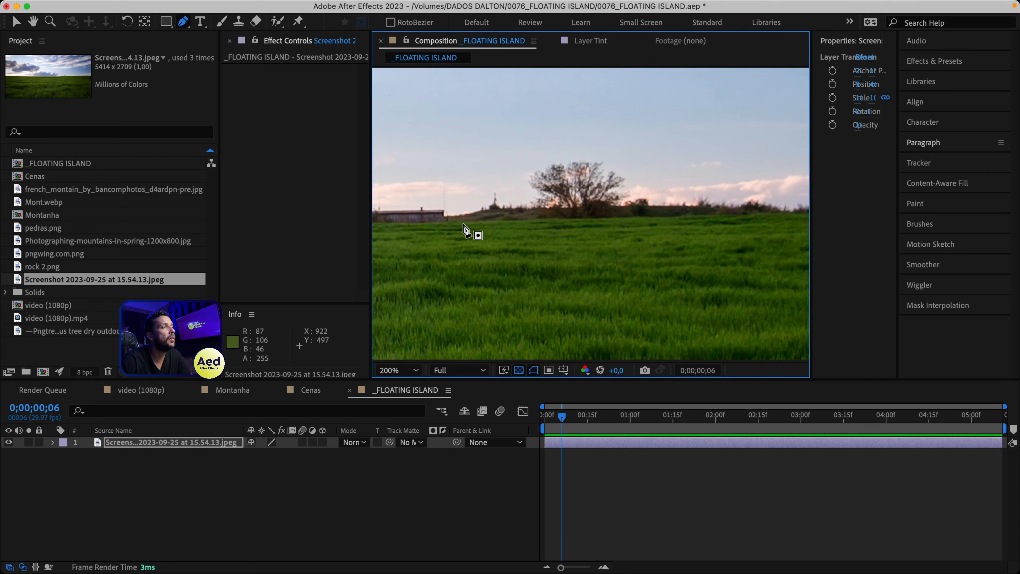
pyautogui.moveTo(420, 226); pyautogui.dragTo(561, 221)
pyautogui.click(434, 223)
pyautogui.click(471, 222)
pyautogui.click(481, 219)
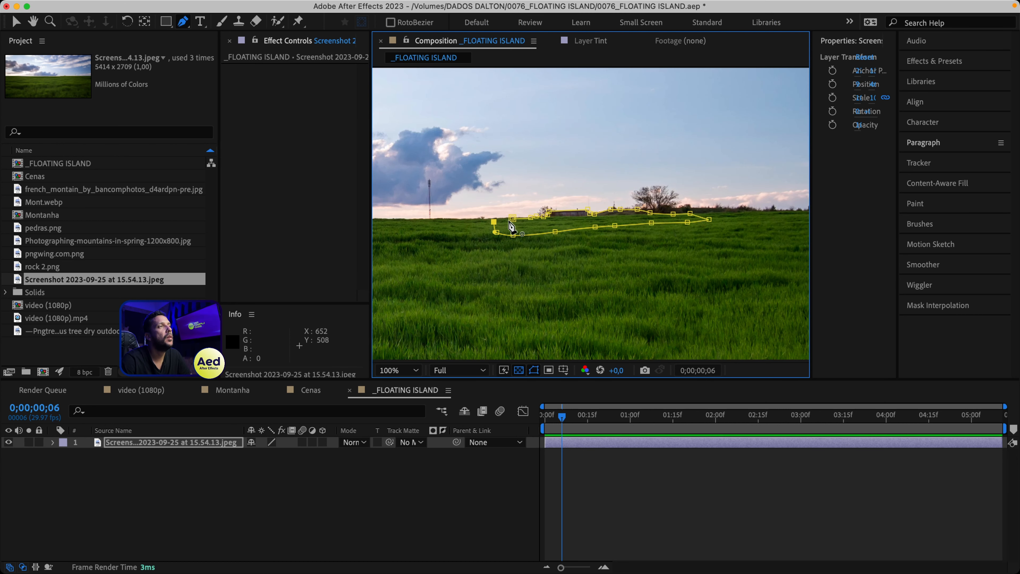
pyautogui.click(495, 222)
pyautogui.press('v')
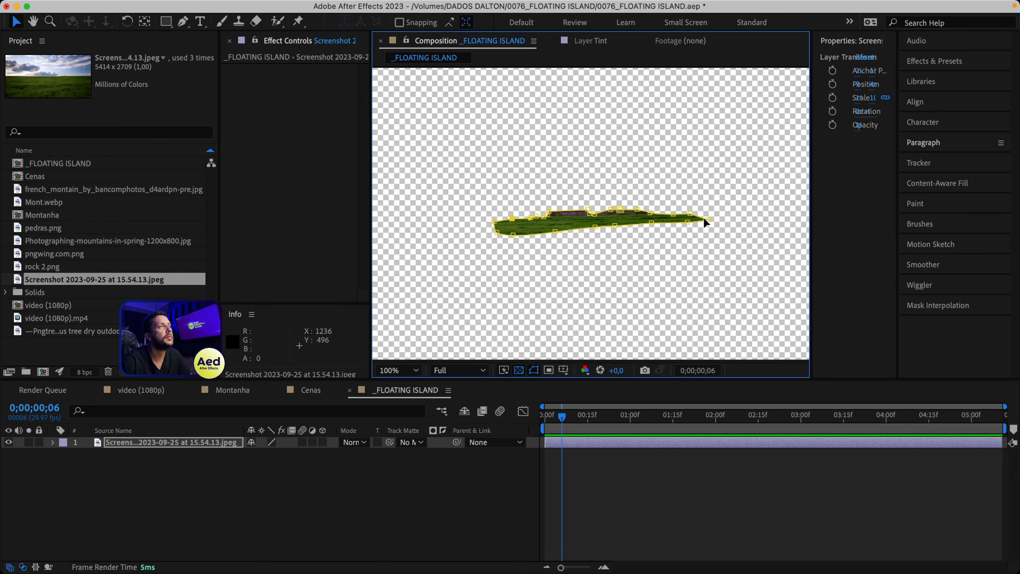
# Step: Turn off the transparency grid in the composition view
pyautogui.press('.')
pyautogui.click(519, 370)
pyautogui.moveTo(785, 231); pyautogui.dragTo(486, 262)
pyautogui.press('v')
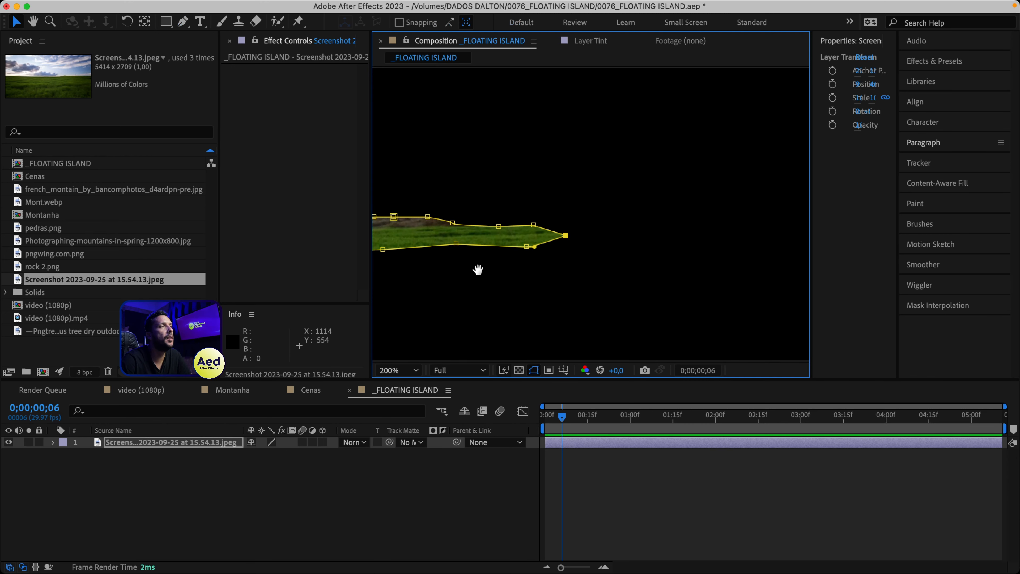
# Step: Add Mont.webp to the _FLOATING ISLAND composition above the masked grass layer
pyautogui.click(131, 472)
pyautogui.click(69, 266)
pyautogui.click(67, 254)
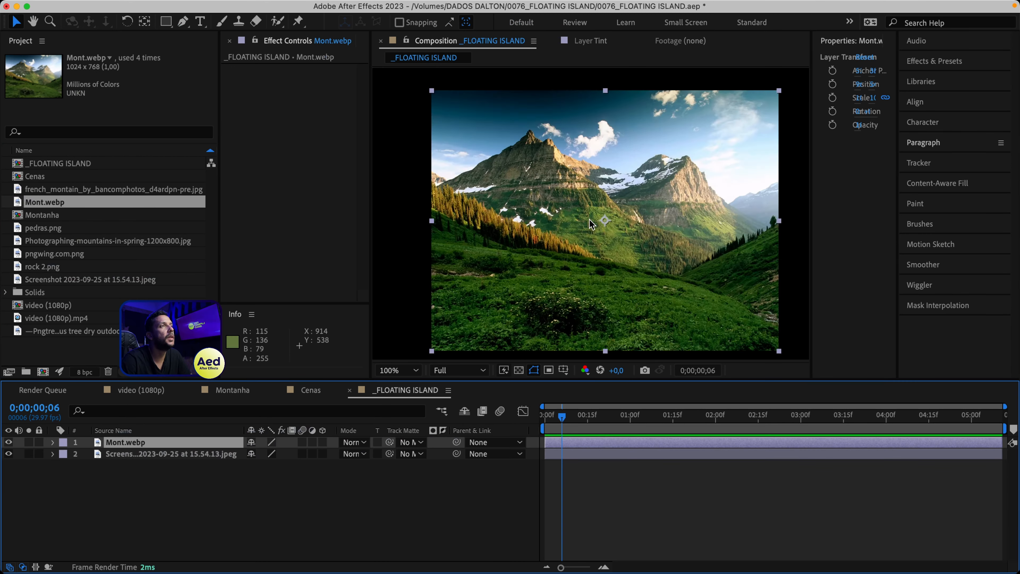
# Step: Start a Pen mask on Mont.webp just right of the main peak, tracing diagonally down to the snow patches at the lower left
pyautogui.press('.')
pyautogui.moveTo(500, 70); pyautogui.dragTo(558, 121)
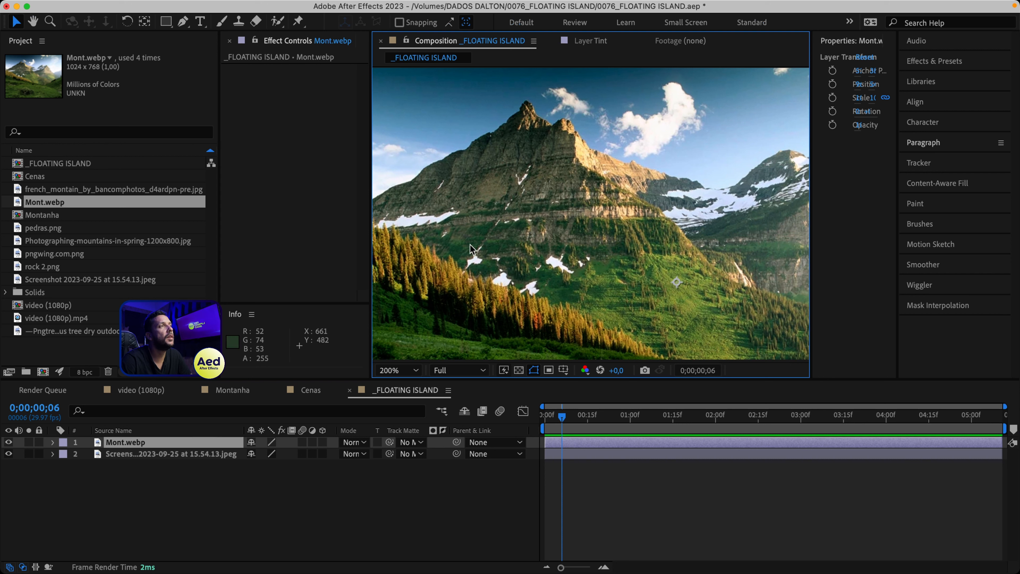
pyautogui.press('g')
pyautogui.click(561, 122)
pyautogui.click(551, 130)
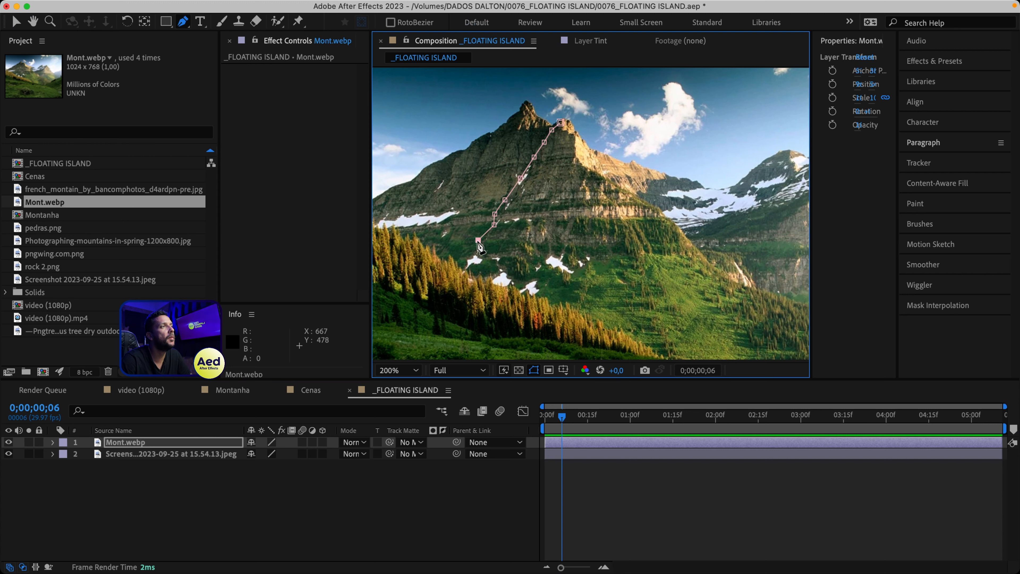
pyautogui.click(466, 264)
# Step: Continue the mountain mask across the base, through the snow patches to the foot of the right slope
pyautogui.click(504, 280)
pyautogui.click(539, 280)
pyautogui.click(560, 280)
pyautogui.click(591, 278)
pyautogui.click(604, 276)
pyautogui.click(621, 277)
pyautogui.click(648, 276)
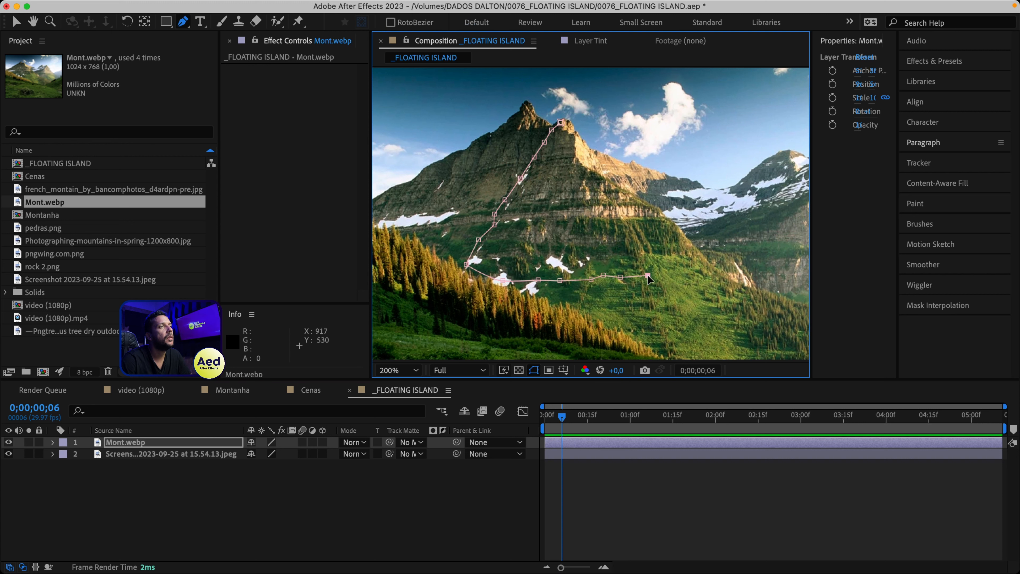
pyautogui.click(710, 264)
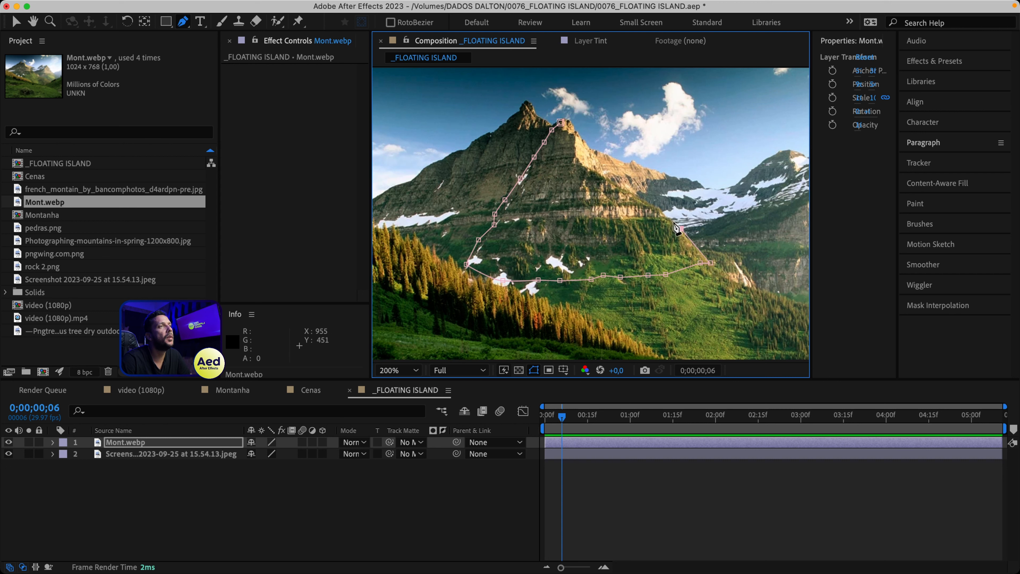
# Step: Trace the mountain mask up the right slope and close it at the starting point near the peak
pyautogui.click(650, 203)
pyautogui.click(627, 192)
pyautogui.press('super+z')
pyautogui.click(587, 170)
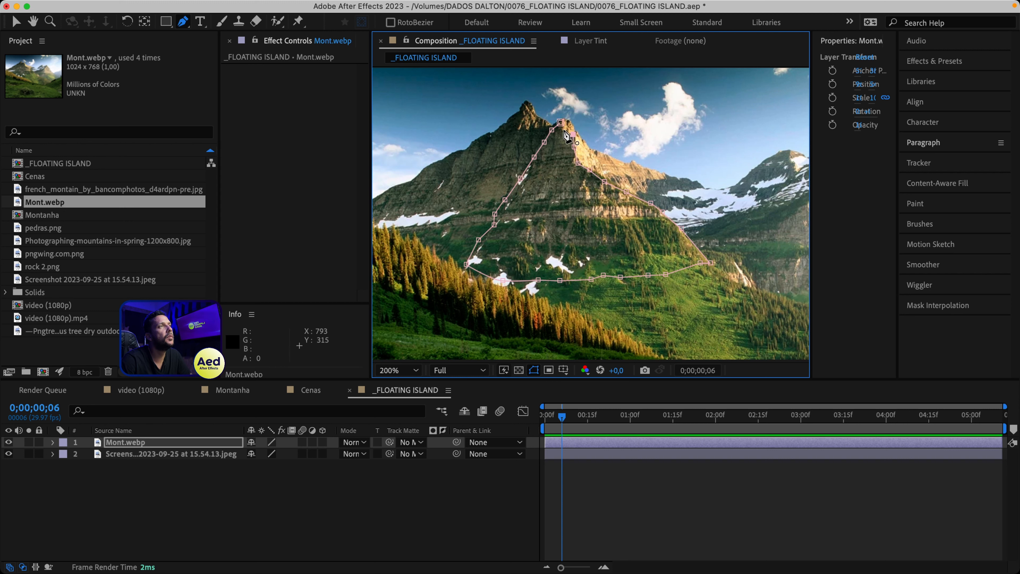
pyautogui.click(561, 123)
pyautogui.press('v')
# Step: Move the masked mountain just above the grass strip and place its anchor point near the middle of the rock
pyautogui.moveTo(612, 219); pyautogui.dragTo(594, 186)
pyautogui.press('alt+super+Home')
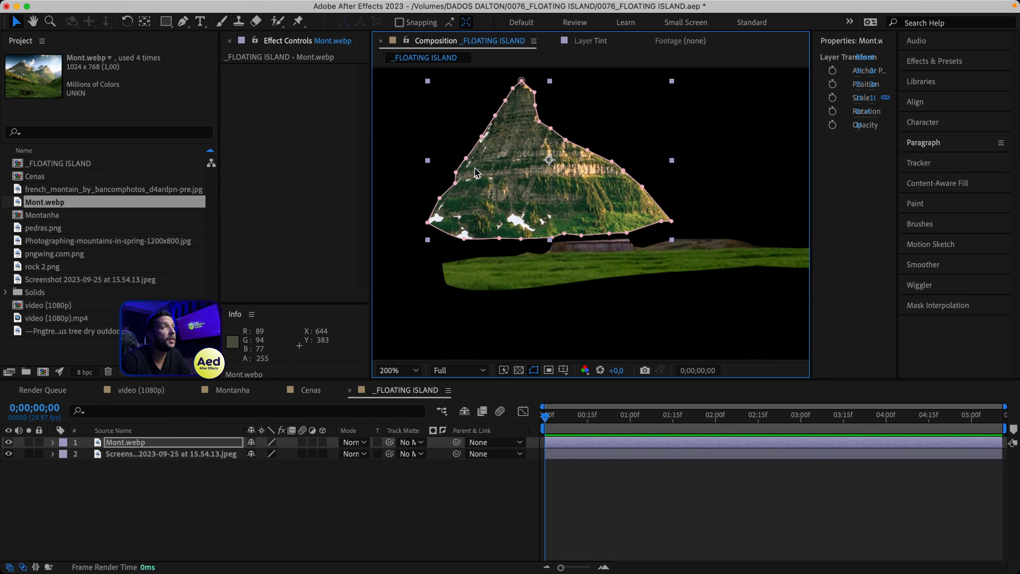
pyautogui.press('y')
pyautogui.moveTo(549, 160); pyautogui.dragTo(531, 176)
pyautogui.press('v')
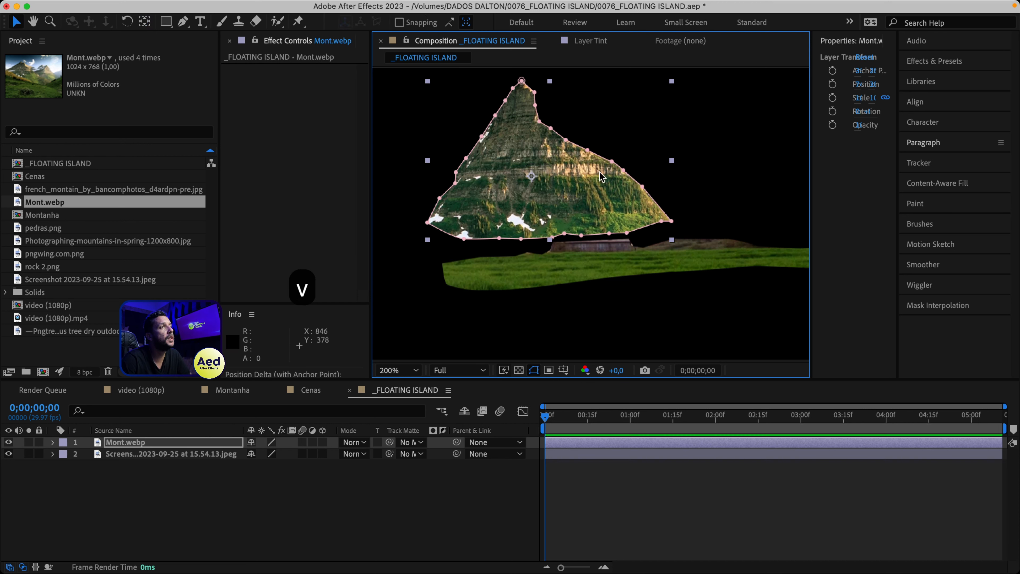
# Step: Rotate the mountain cutout upside down so its peak points downward
pyautogui.press('w')
pyautogui.moveTo(604, 210); pyautogui.dragTo(456, 161)
pyautogui.press('v')
# Step: Position the inverted mountain under the grass strip, with its flat base overlapping the grass
pyautogui.moveTo(621, 195); pyautogui.dragTo(606, 236)
pyautogui.scroll(-1, 700, 245)
pyautogui.press('space')
pyautogui.moveTo(646, 244); pyautogui.dragTo(689, 243)
pyautogui.moveTo(606, 223); pyautogui.dragTo(630, 209)
pyautogui.moveTo(630, 209); pyautogui.dragTo(621, 208)
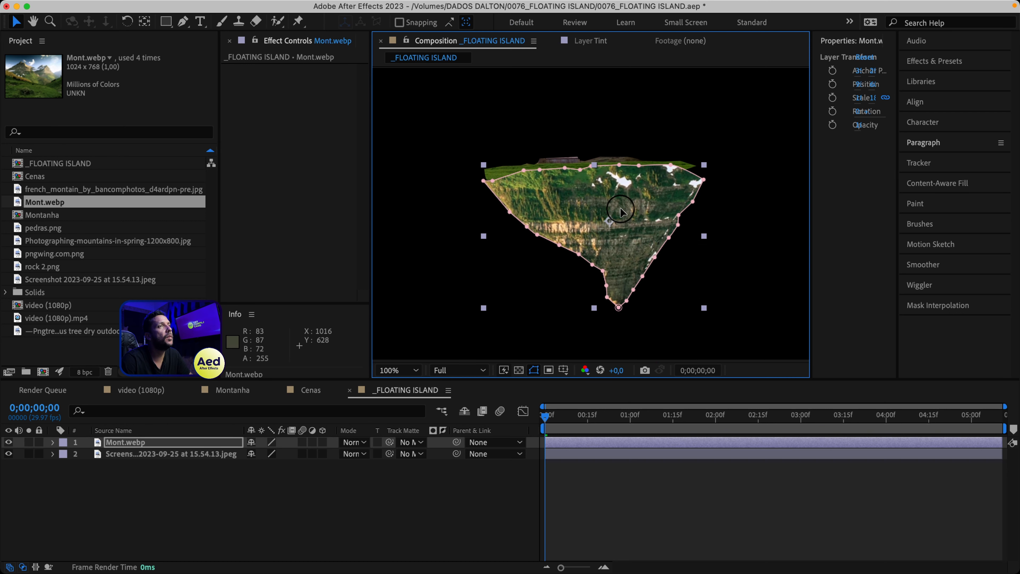
# Step: Send the Mont.webp layer behind the grass layer, then shrink and nudge it to match the grass strip's width
pyautogui.press('alt+super+Down')
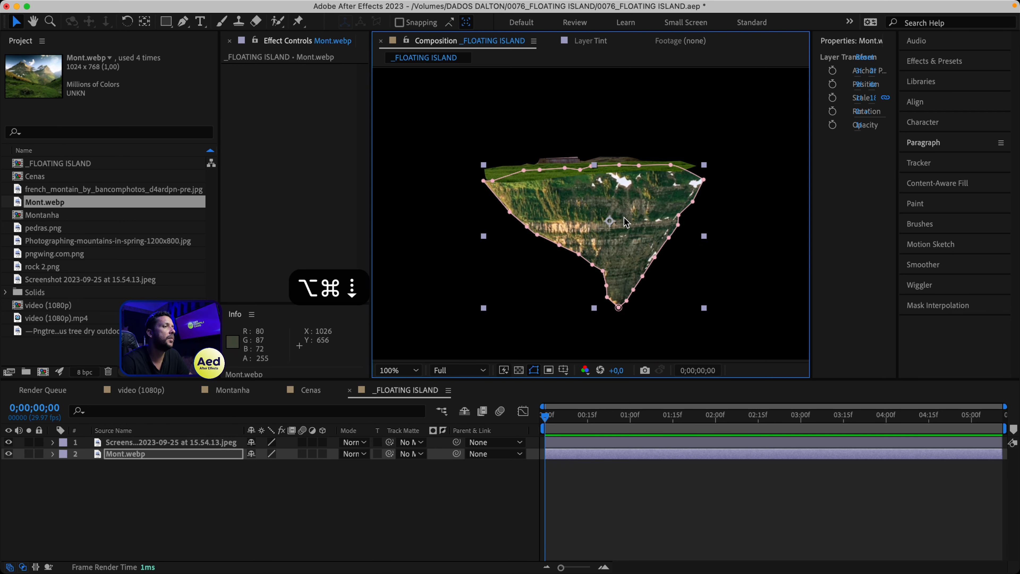
pyautogui.click(625, 217)
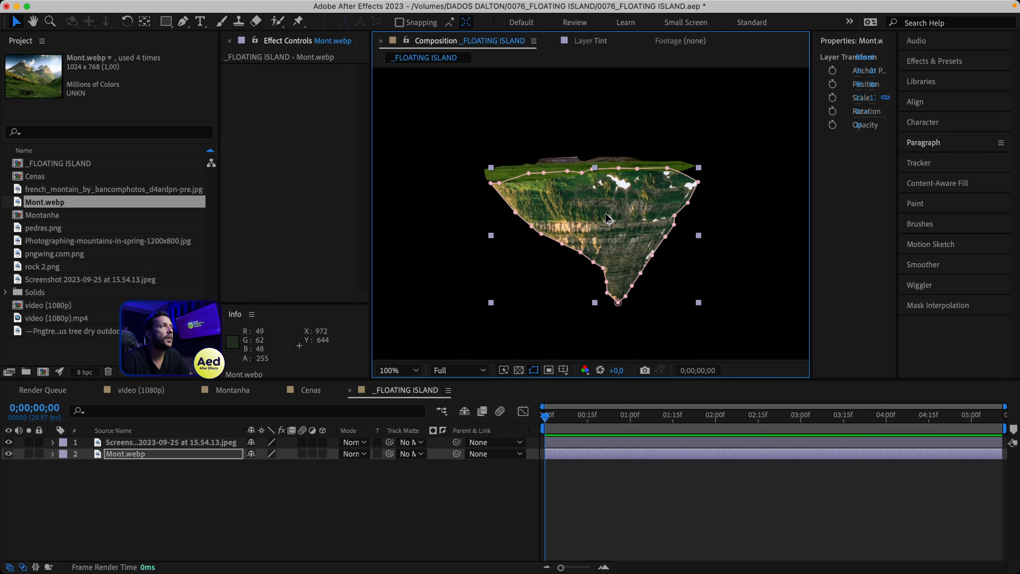
pyautogui.moveTo(606, 214); pyautogui.dragTo(602, 213)
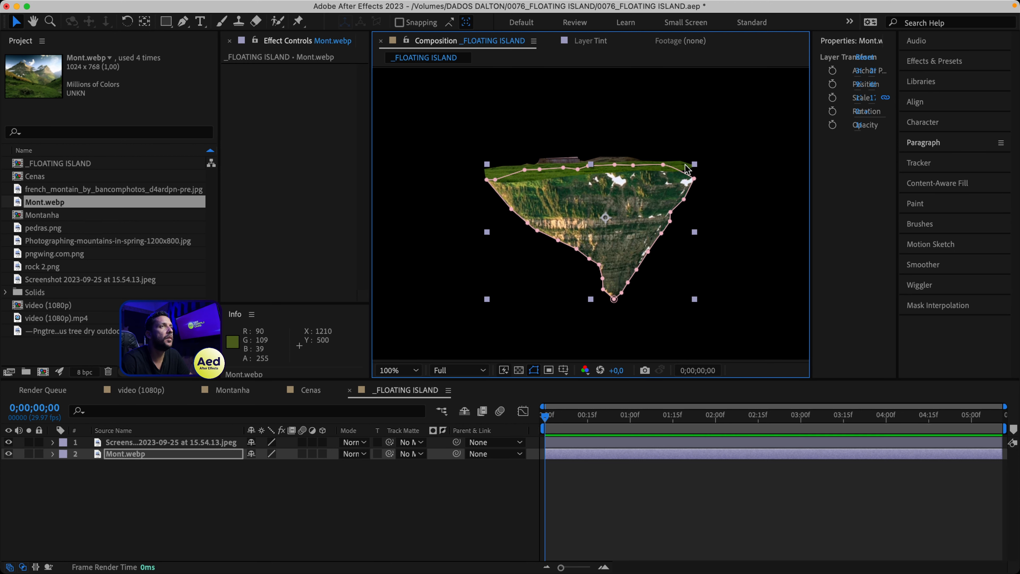
# Step: Reshape the right tip of the grass mask, moving it inward and down to meet the rock's upper right corner
pyautogui.click(204, 442)
pyautogui.scroll(2, 589, 217)
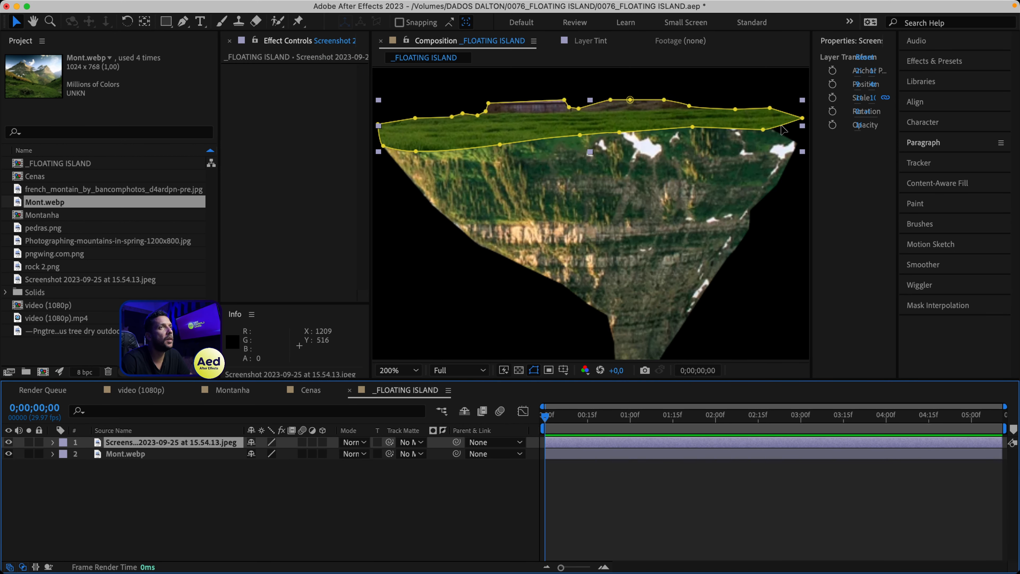
pyautogui.moveTo(805, 119); pyautogui.dragTo(737, 118)
pyautogui.moveTo(735, 118); pyautogui.dragTo(725, 143)
pyautogui.moveTo(703, 107); pyautogui.dragTo(799, 148)
pyautogui.scroll(-1, 666, 275)
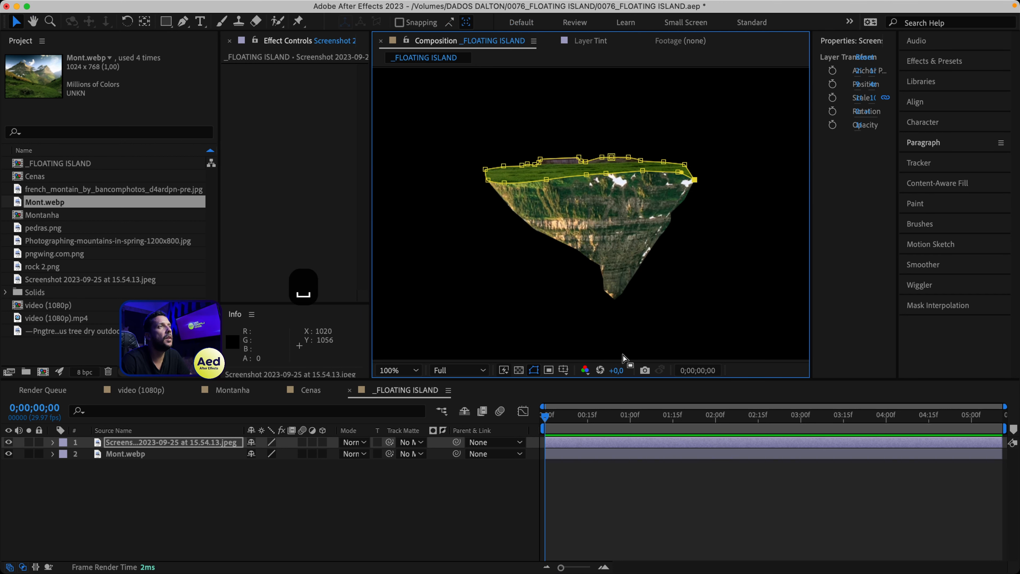
pyautogui.click(554, 490)
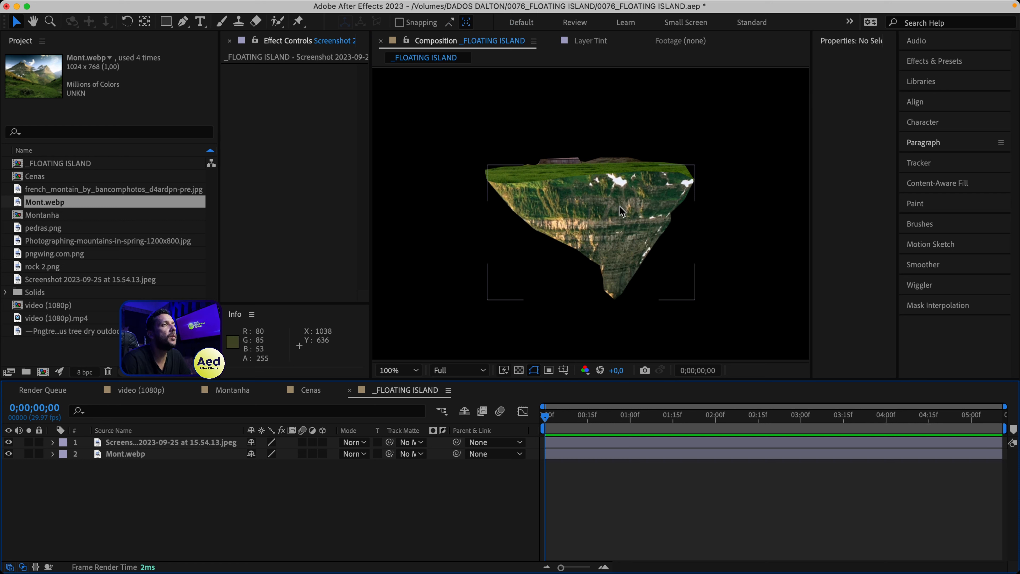
pyautogui.click(656, 224)
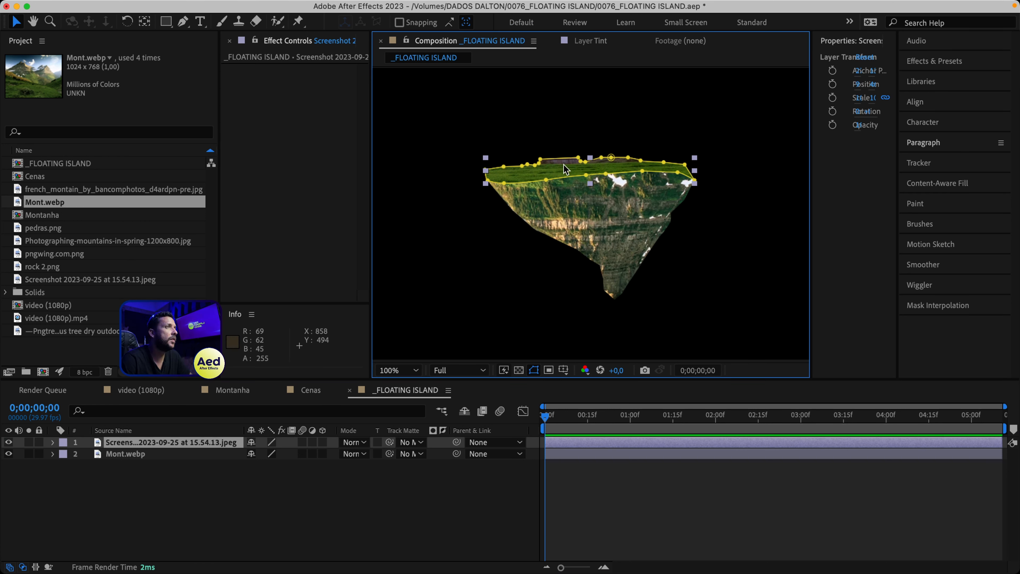
pyautogui.hotkey('ctrl', 'space')
pyautogui.write('rough')
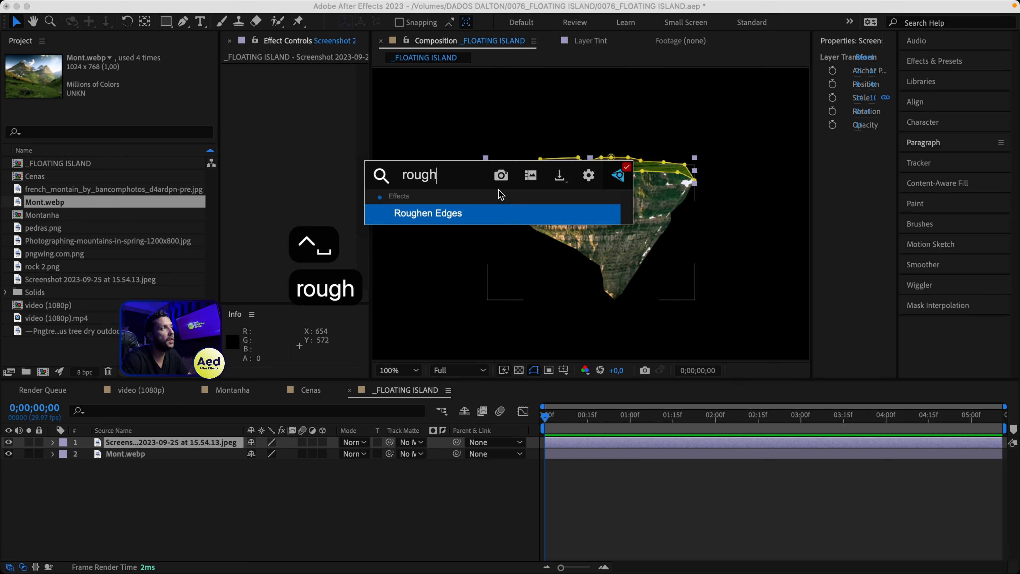
pyautogui.click(450, 213)
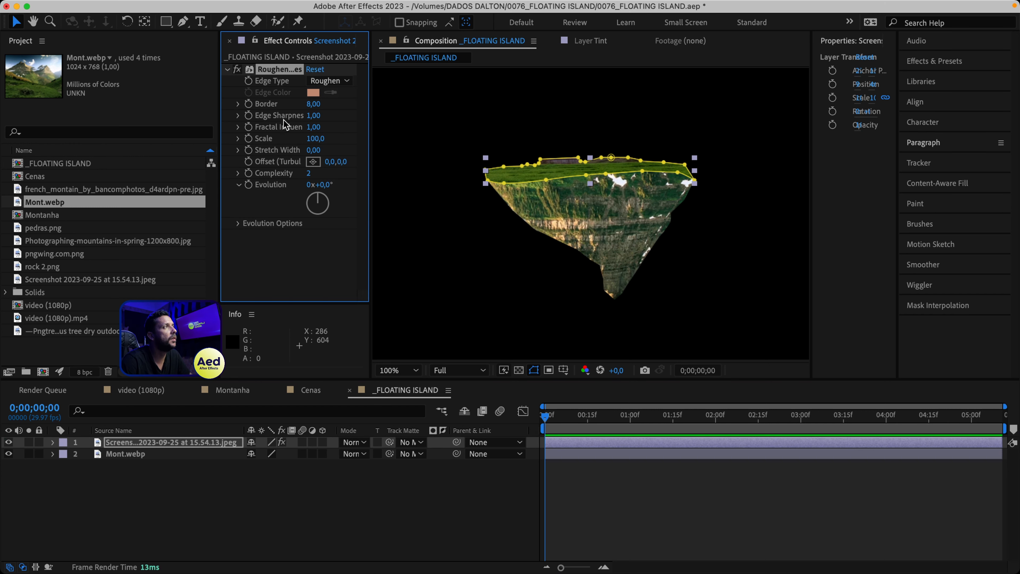
pyautogui.press('Delete')
pyautogui.hotkey('ctrl', 'space')
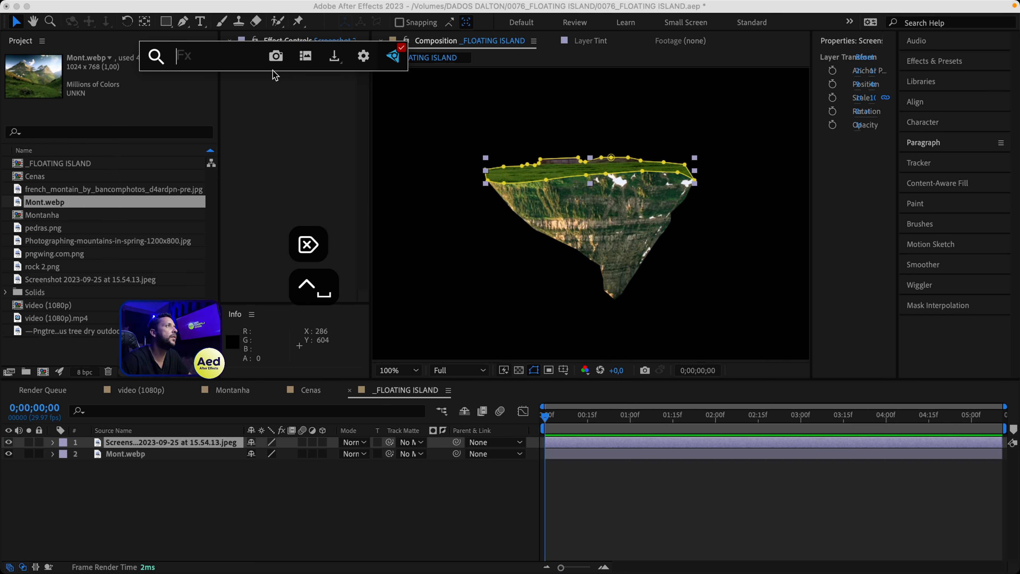
pyautogui.click(279, 141)
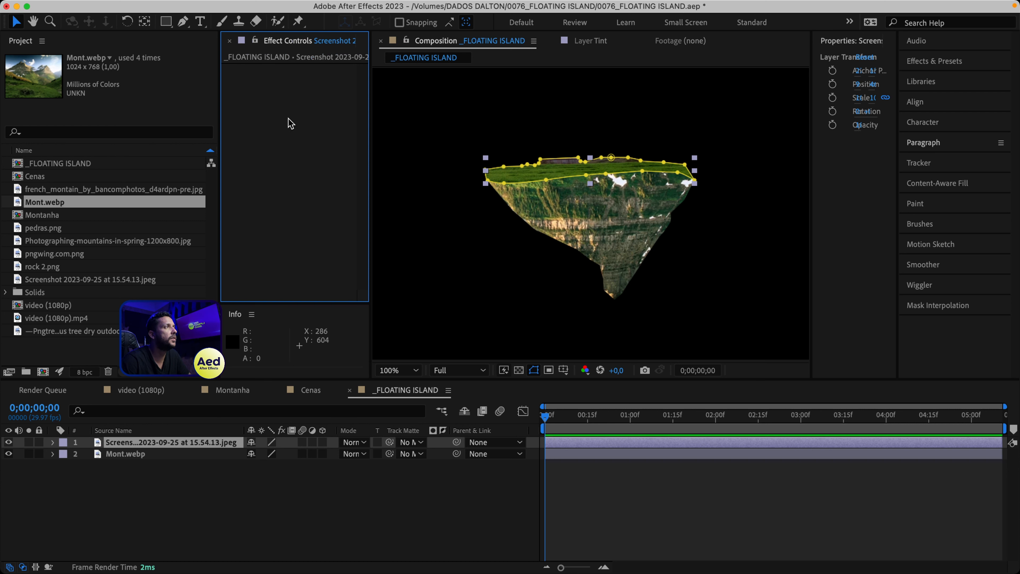
# Step: Apply the Roughen Edges effect to the grass layer and set its Edge Type to Spiky
pyautogui.click(935, 62)
pyautogui.click(942, 78)
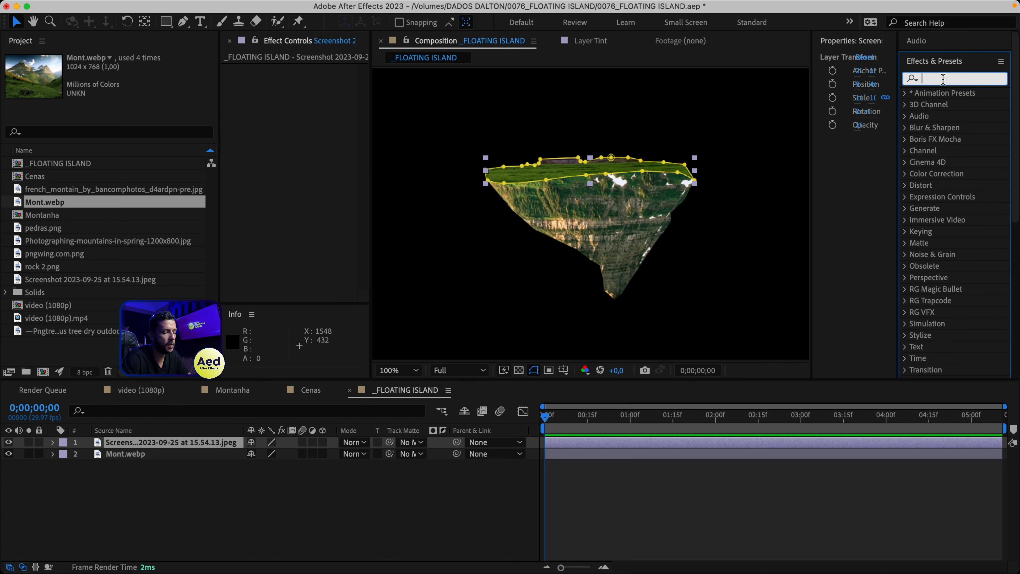
pyautogui.write('rough')
pyautogui.doubleClick(972, 104)
pyautogui.click(330, 80)
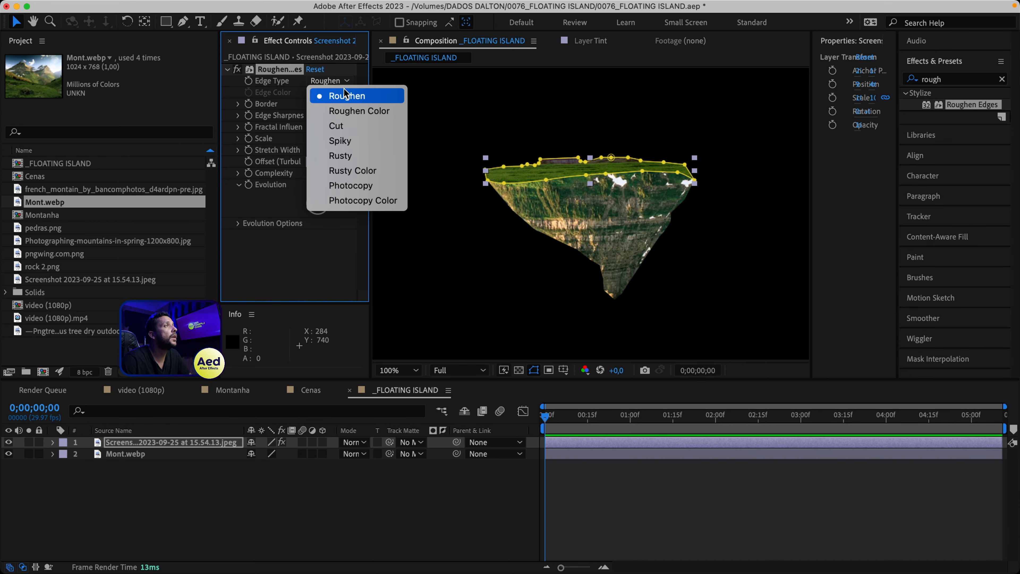
pyautogui.click(340, 141)
# Step: Set the Roughen Edges Border to 25 and Edge Sharpness to 7.88, with the mask outline hidden
pyautogui.moveTo(313, 106); pyautogui.dragTo(365, 101)
pyautogui.scroll(2, 583, 219)
pyautogui.scroll(-1, 583, 218)
pyautogui.click(534, 370)
pyautogui.click(534, 372)
pyautogui.click(534, 371)
pyautogui.moveTo(307, 118); pyautogui.dragTo(365, 133)
# Step: Widen the Effect Controls panel by narrowing the Project panel, so the full property names fit
pyautogui.moveTo(372, 175); pyautogui.dragTo(403, 176)
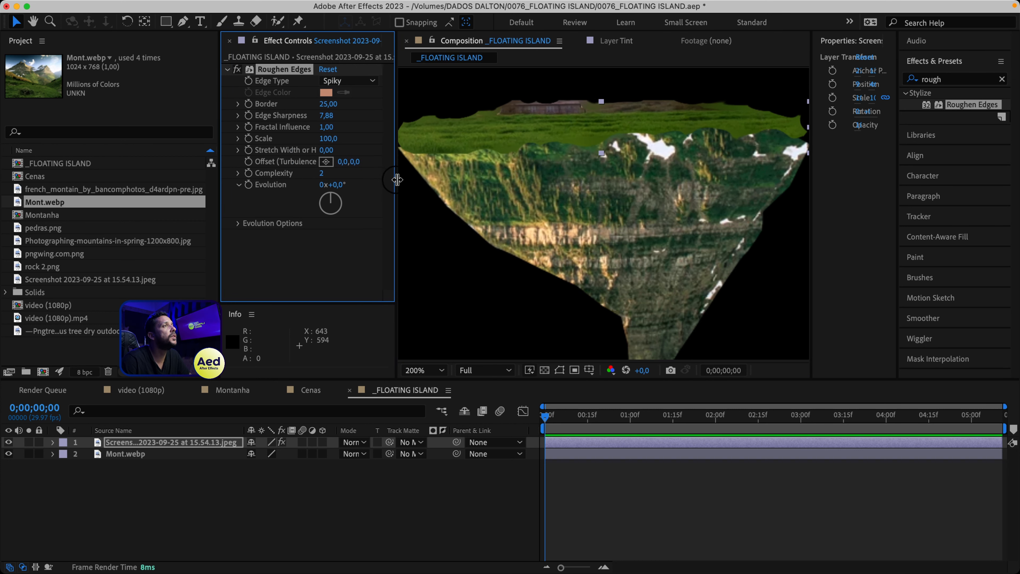
pyautogui.moveTo(219, 190); pyautogui.dragTo(134, 195)
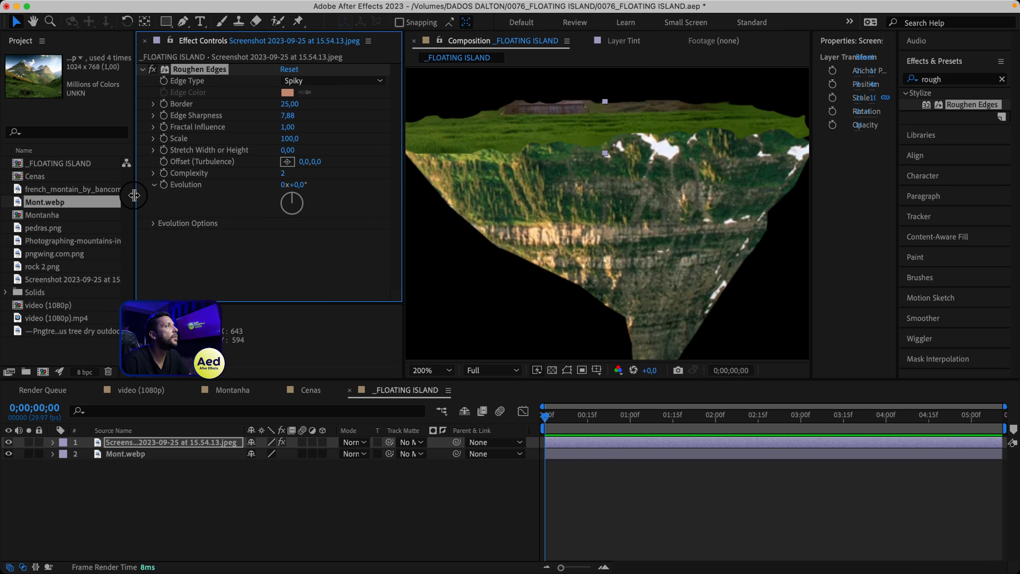
pyautogui.moveTo(404, 200); pyautogui.dragTo(355, 199)
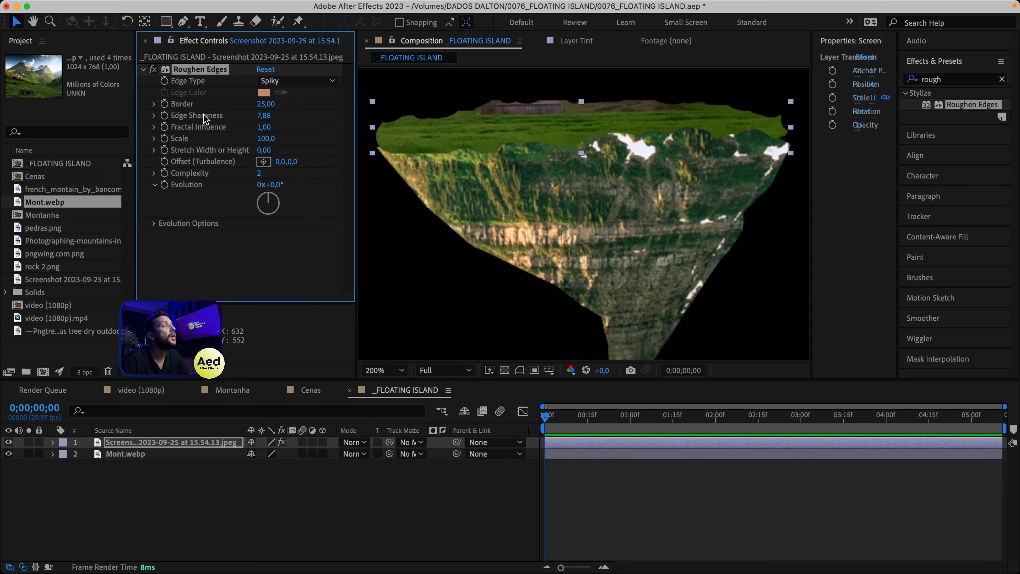
# Step: Set the Roughen Edges Scale to 10 and Border to 5.80 on the grass layer
pyautogui.moveTo(259, 174); pyautogui.dragTo(258, 177)
pyautogui.moveTo(264, 139); pyautogui.dragTo(205, 156)
pyautogui.moveTo(265, 104); pyautogui.dragTo(169, 127)
# Step: Nudge the grass layer slightly and, with mask outlines shown again, pull its mask's right corner point a little outward
pyautogui.press('v')
pyautogui.moveTo(756, 120); pyautogui.dragTo(758, 122)
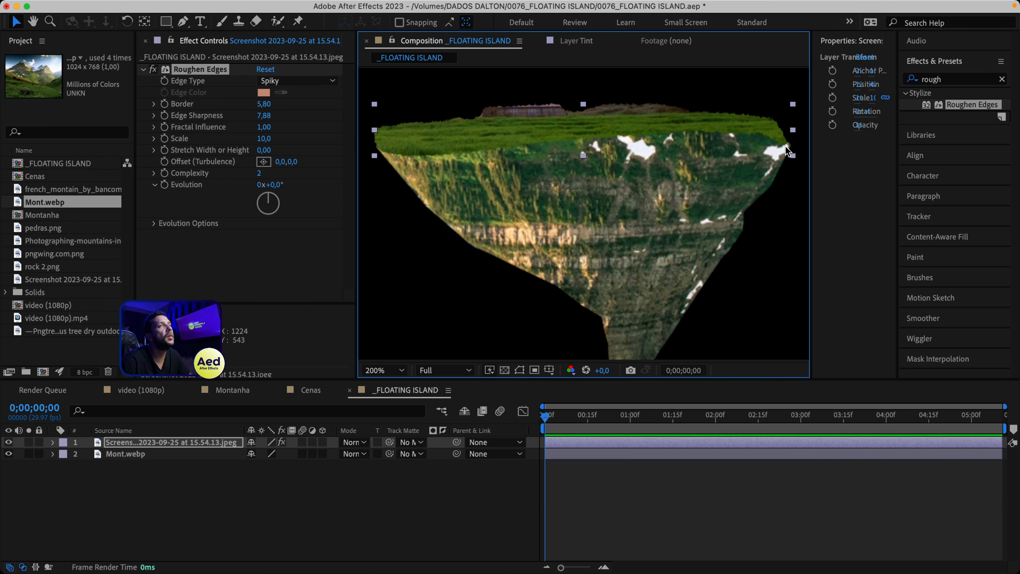
pyautogui.click(521, 371)
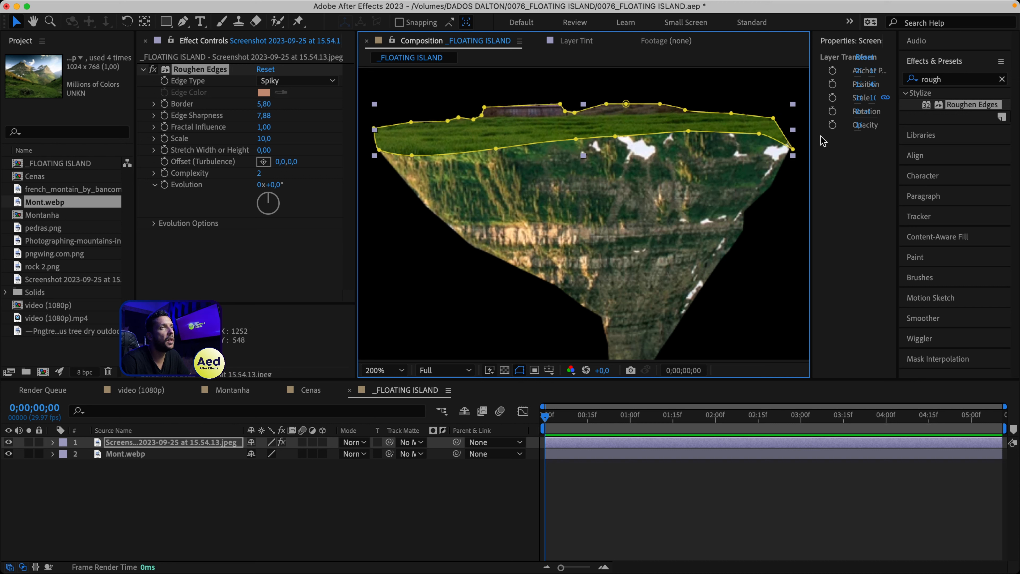
pyautogui.moveTo(793, 150); pyautogui.dragTo(797, 150)
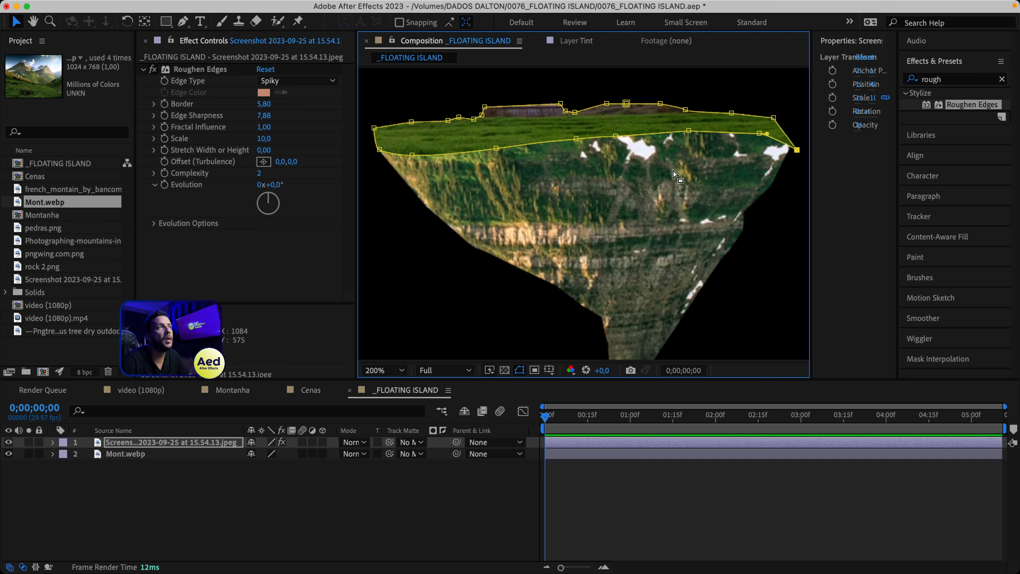
# Step: Apply the Bevel Alpha effect to the grass layer and set its Edge Thickness to 1.70
pyautogui.hotkey('ctrl', 'space')
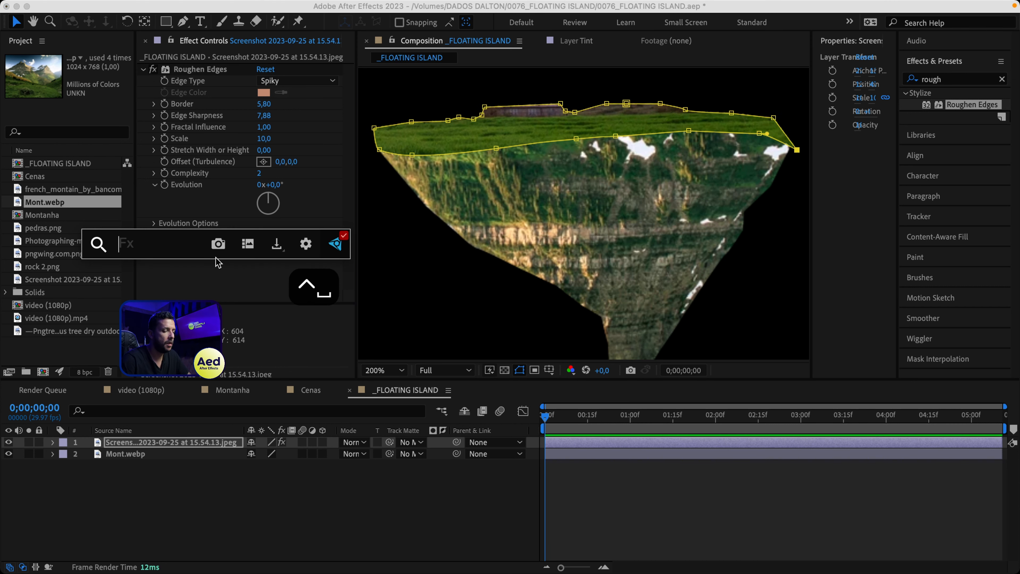
pyautogui.write('bevel')
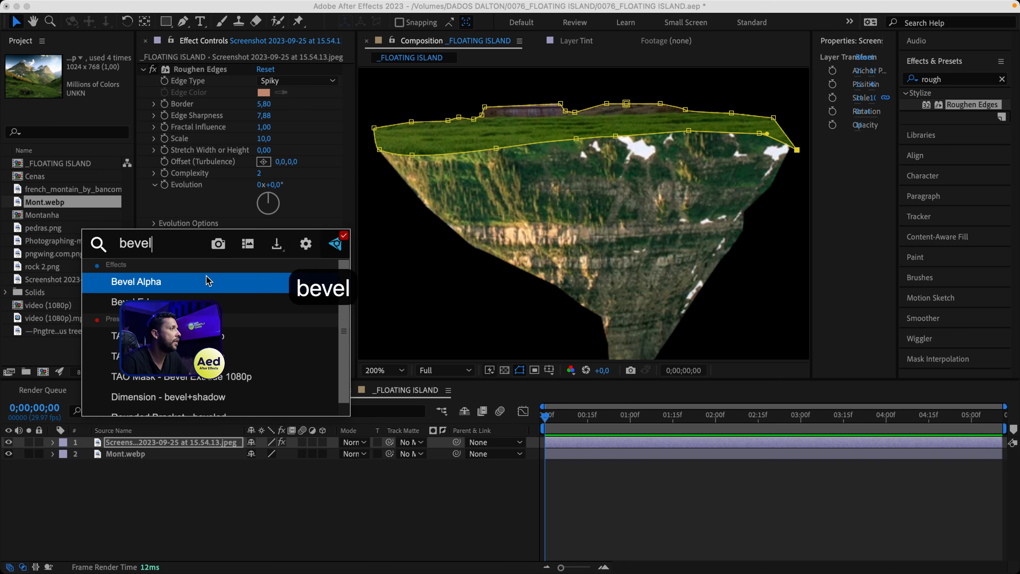
pyautogui.click(205, 281)
pyautogui.moveTo(260, 239); pyautogui.dragTo(248, 240)
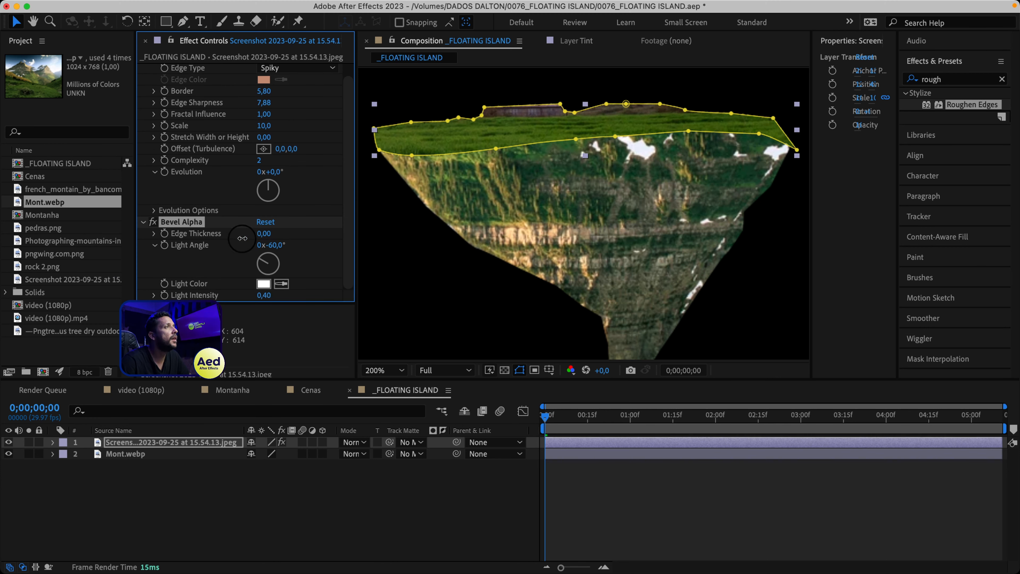
pyautogui.press(',')
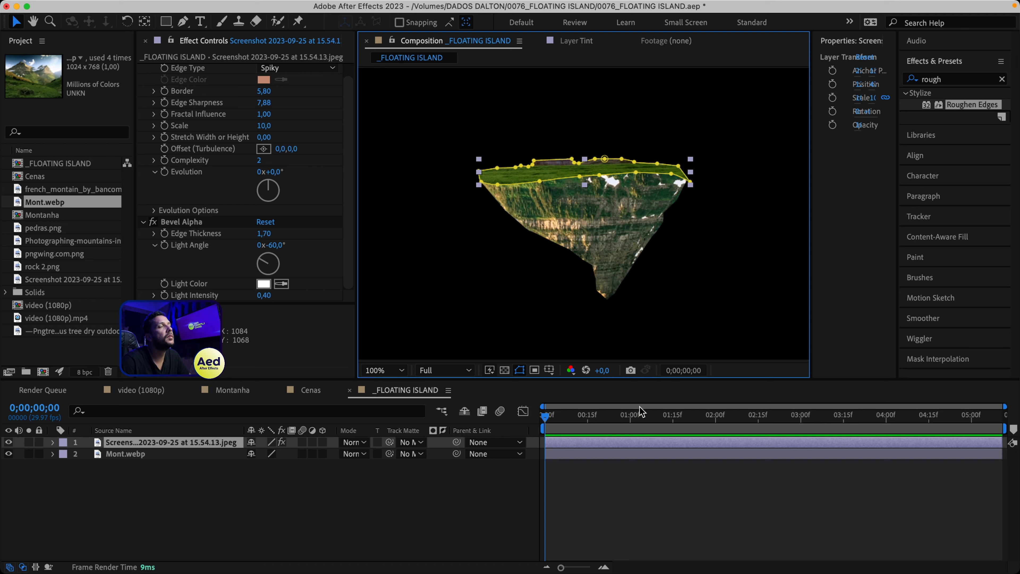
pyautogui.click(663, 487)
pyautogui.click(510, 185)
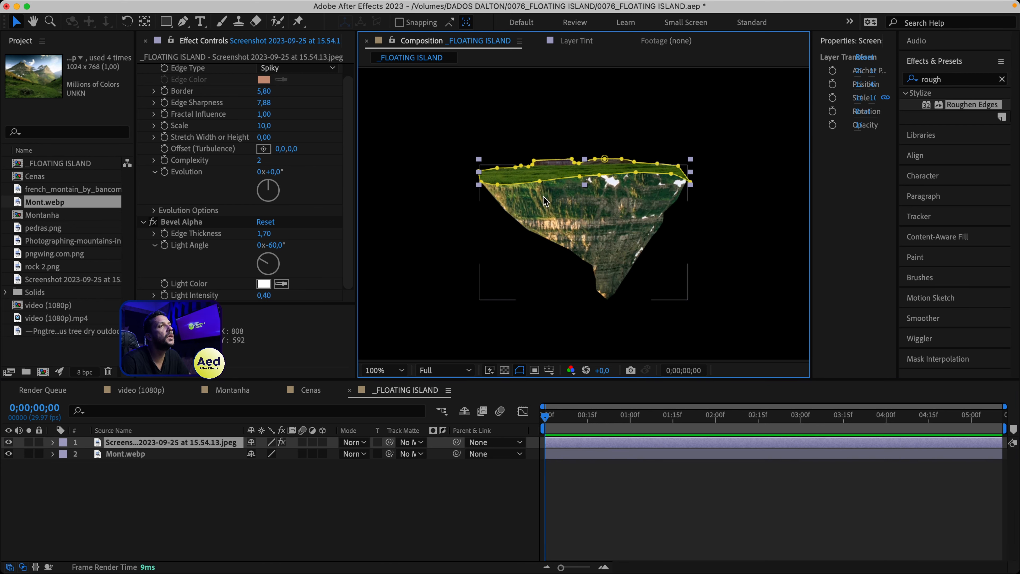
# Step: Copy the Roughen Edges effect from the grass layer onto the Mont.webp layer
pyautogui.press('.')
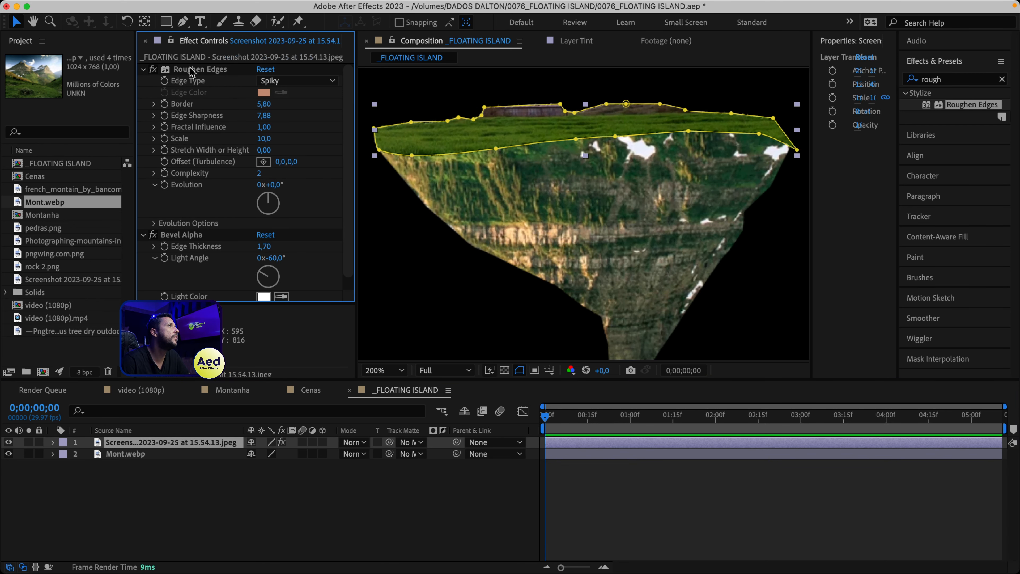
pyautogui.click(189, 71)
pyautogui.press('super+c')
pyautogui.click(188, 456)
pyautogui.press('super+v')
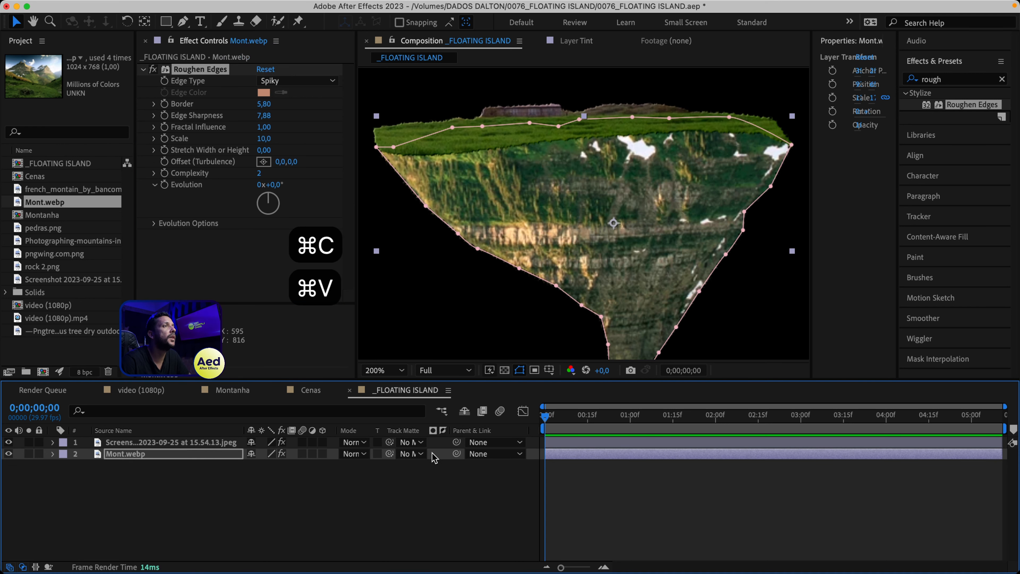
# Step: On Mont.webp, set Roughen Edges to the Roughen edge type with Border 7.30 and Scale 85
pyautogui.moveTo(264, 138); pyautogui.dragTo(417, 155)
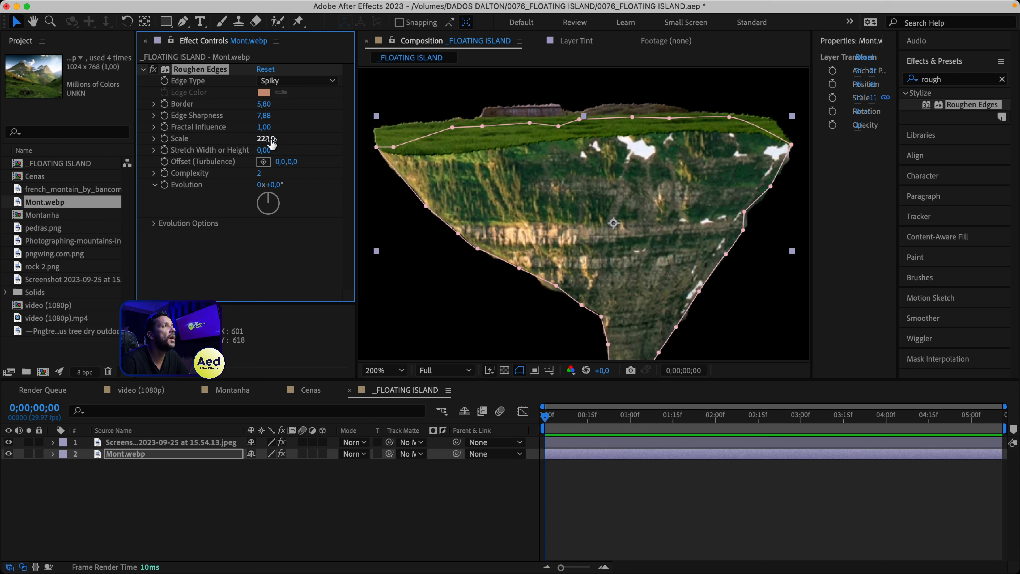
pyautogui.click(280, 82)
pyautogui.click(297, 96)
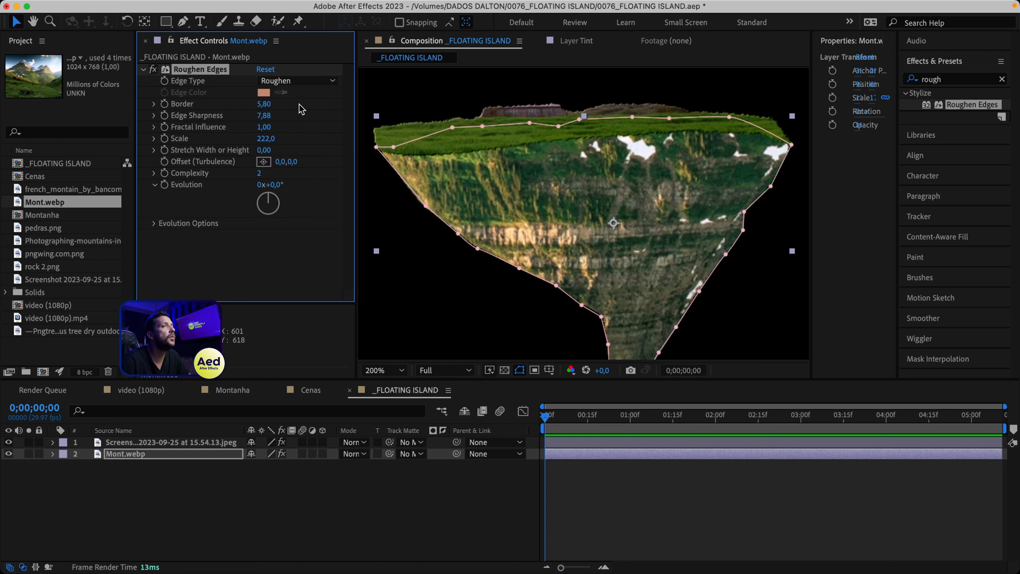
pyautogui.moveTo(267, 106); pyautogui.dragTo(258, 106)
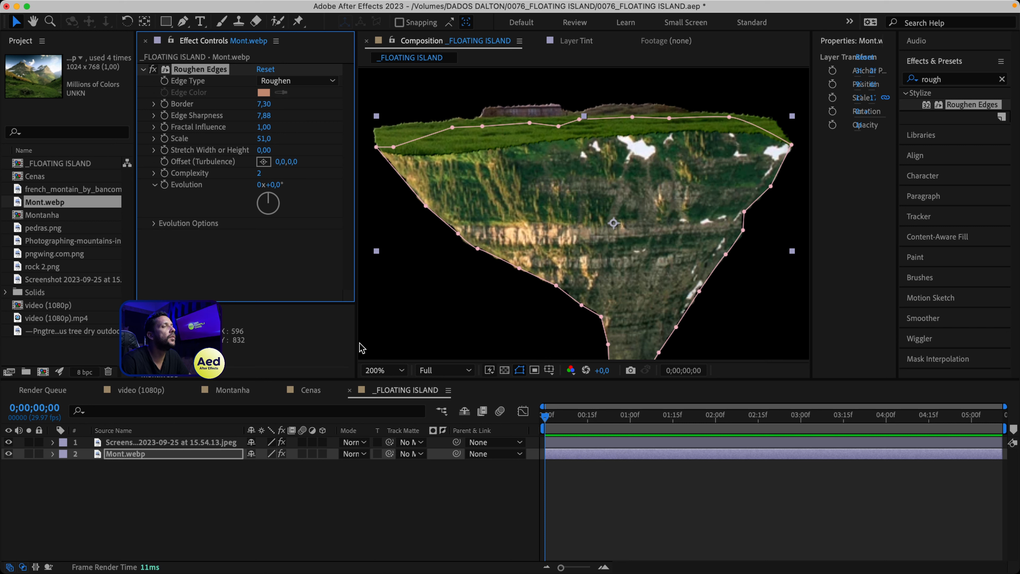
pyautogui.click(473, 504)
pyautogui.moveTo(267, 146); pyautogui.dragTo(281, 145)
pyautogui.click(446, 539)
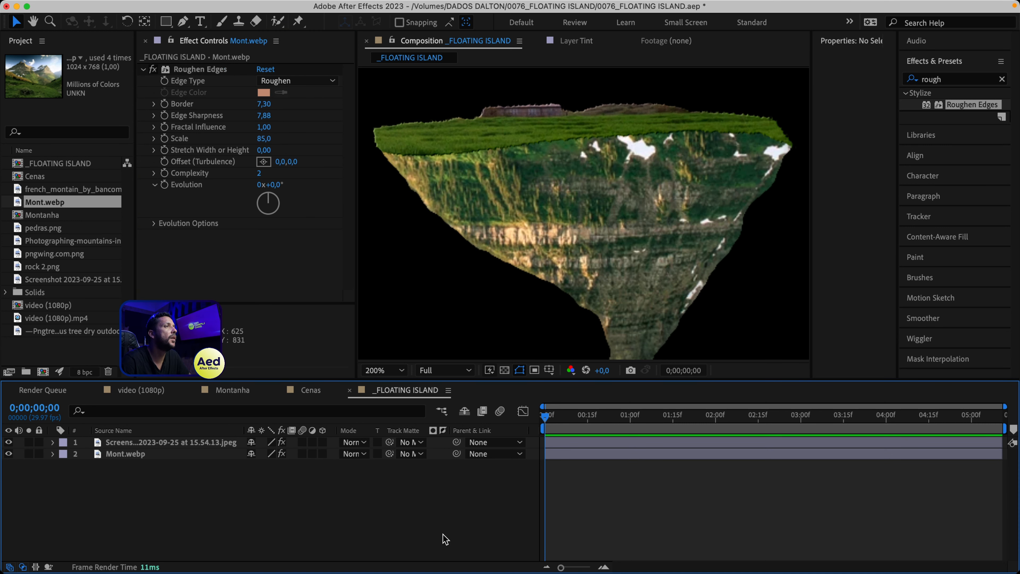
# Step: Move the current time to 0;00;00;16 and add pedras.png as a small rock pile on the grass strip's left end
pyautogui.press(',')
pyautogui.click(610, 273)
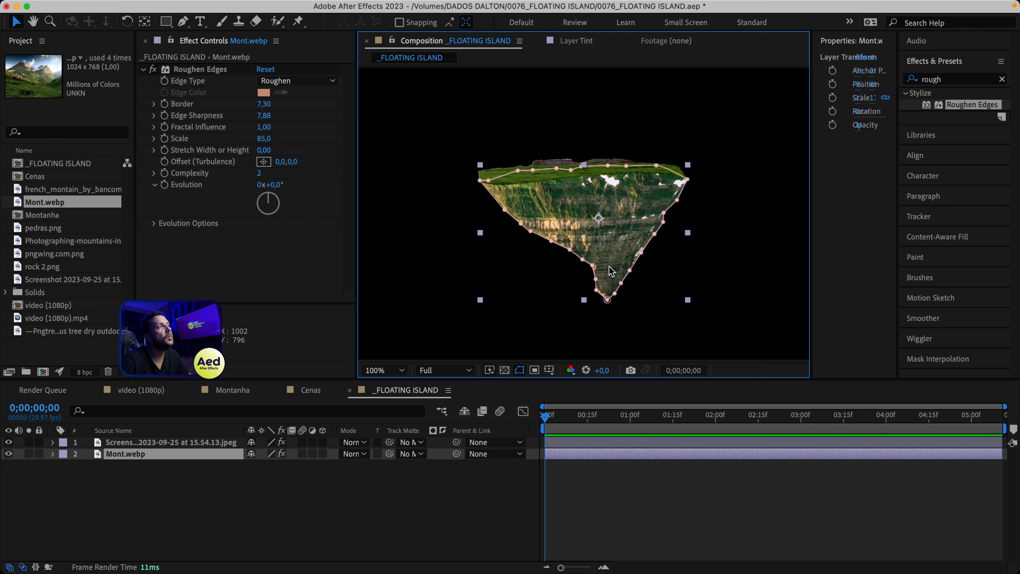
pyautogui.press('v')
pyautogui.click(589, 415)
pyautogui.click(617, 468)
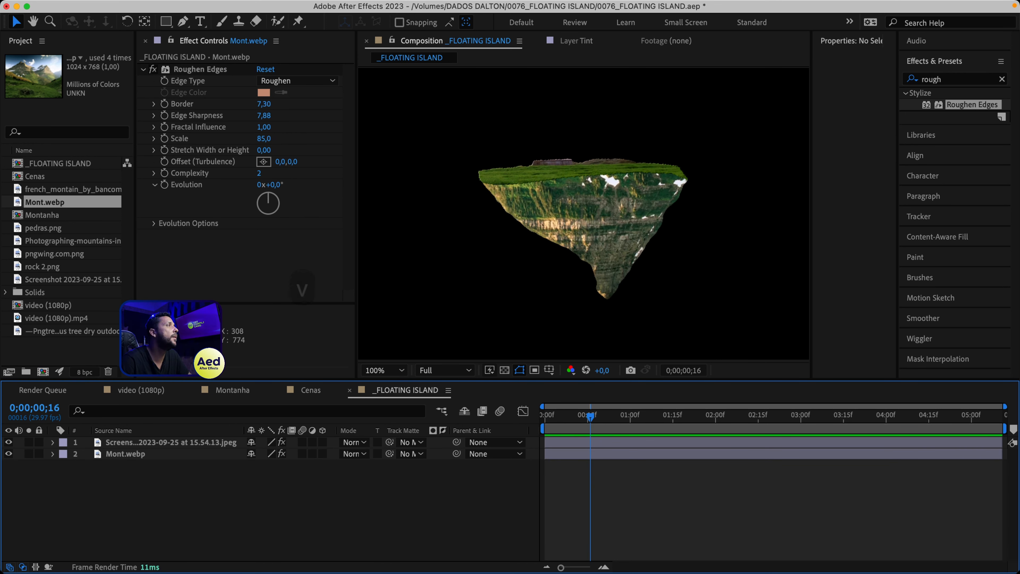
pyautogui.moveTo(44, 228); pyautogui.dragTo(482, 225)
pyautogui.scroll(2, 618, 210)
pyautogui.scroll(-2, 620, 214)
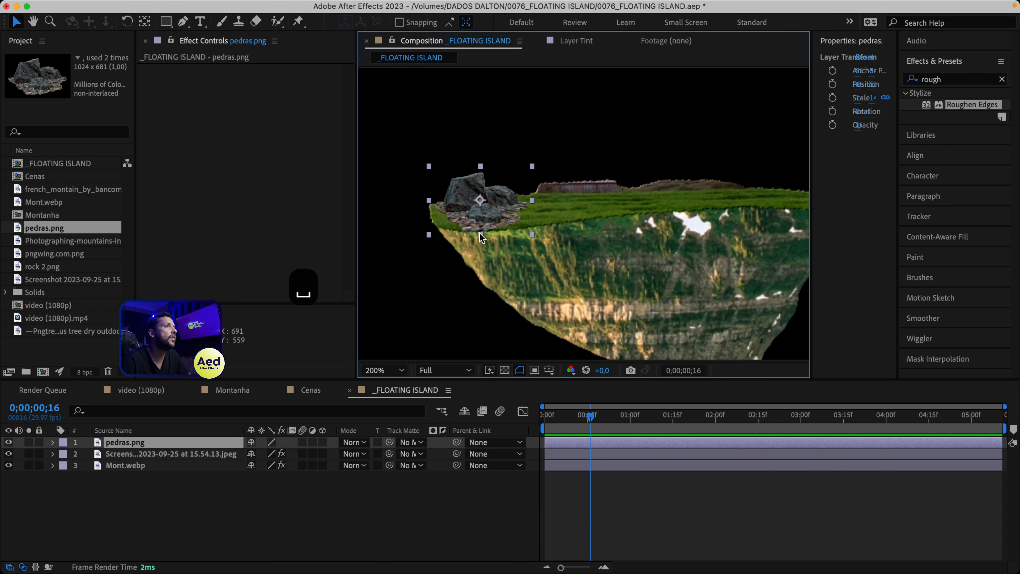
pyautogui.click(147, 444)
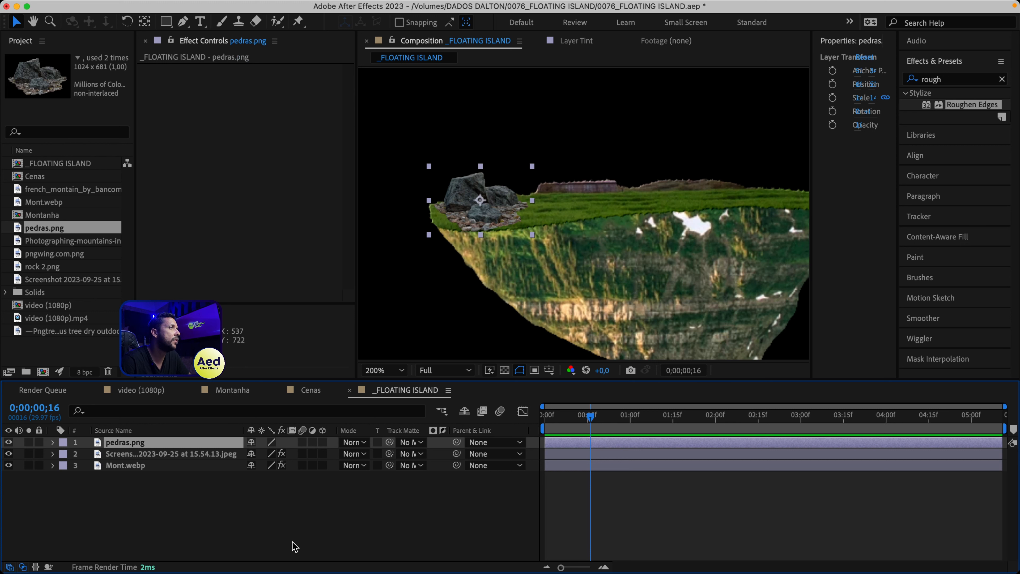
pyautogui.click(209, 513)
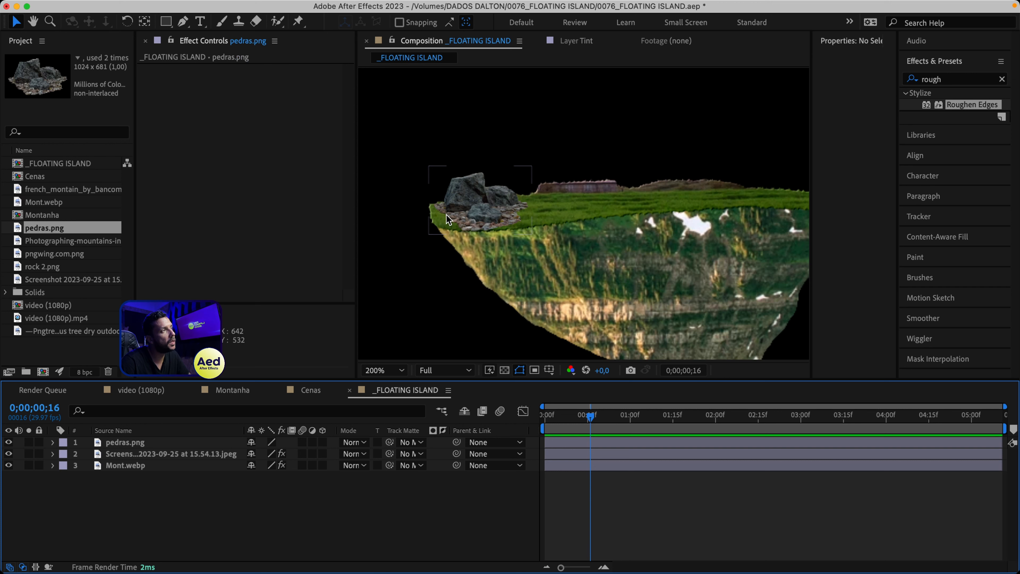
# Step: Duplicate the pedras.png layer
pyautogui.click(139, 443)
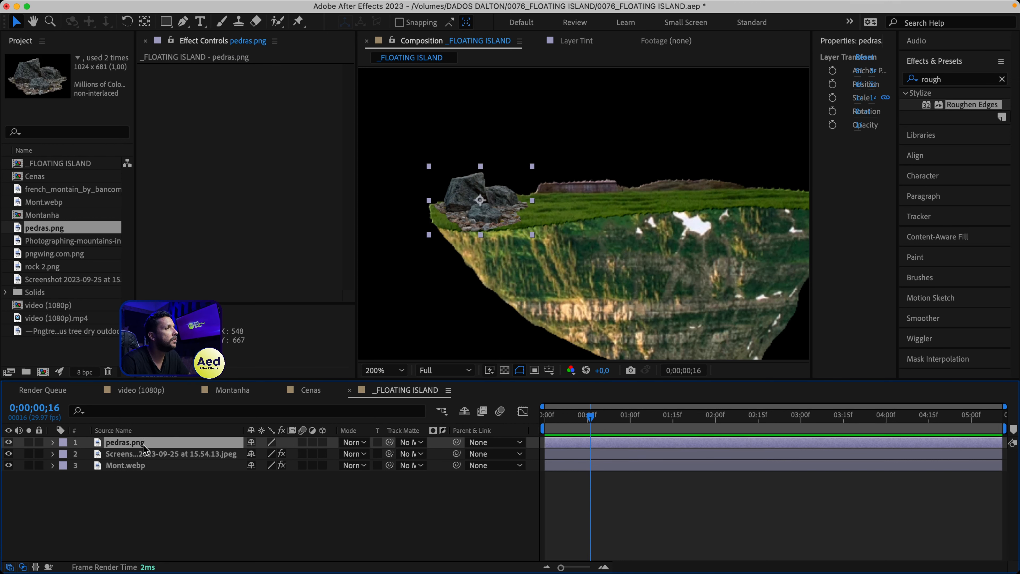
pyautogui.press('super+d')
pyautogui.scroll(2, 628, 208)
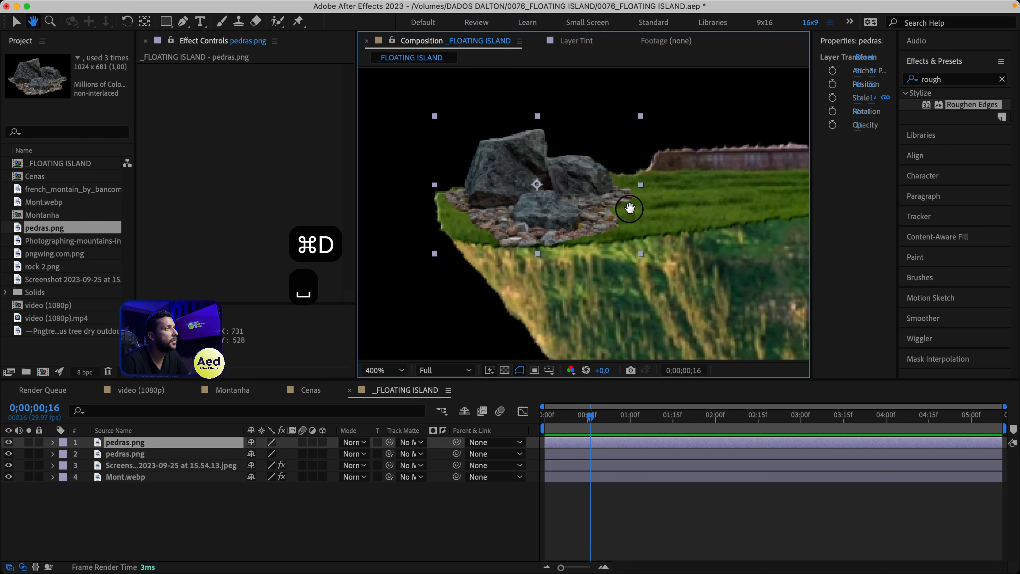
# Step: Draw a Pen mask on the upper pedras.png layer, following the stones' lower edge and looping widely below them over the grass and cliff
pyautogui.press('g')
pyautogui.moveTo(485, 183); pyautogui.dragTo(492, 185)
pyautogui.click(510, 187)
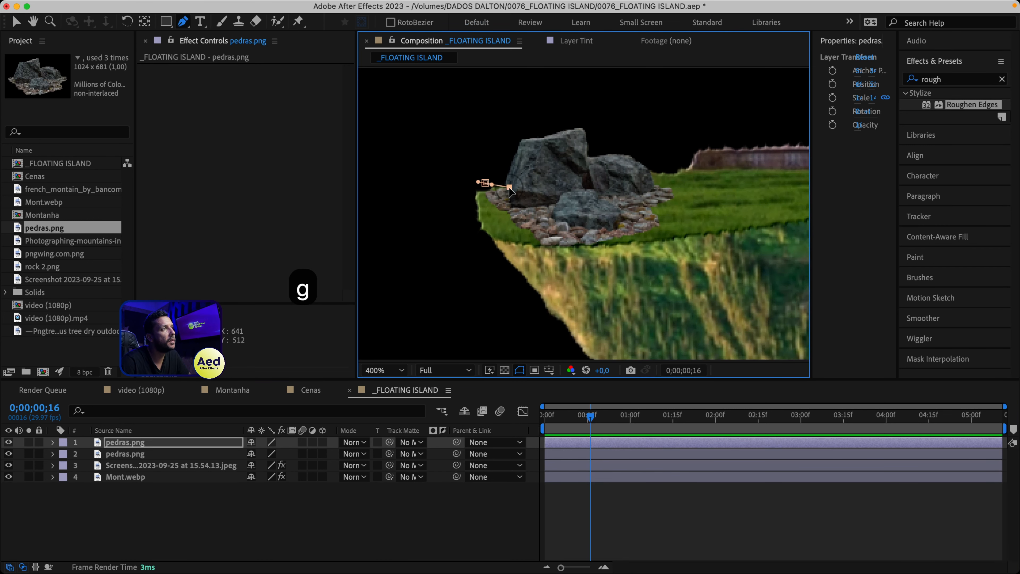
pyautogui.click(499, 194)
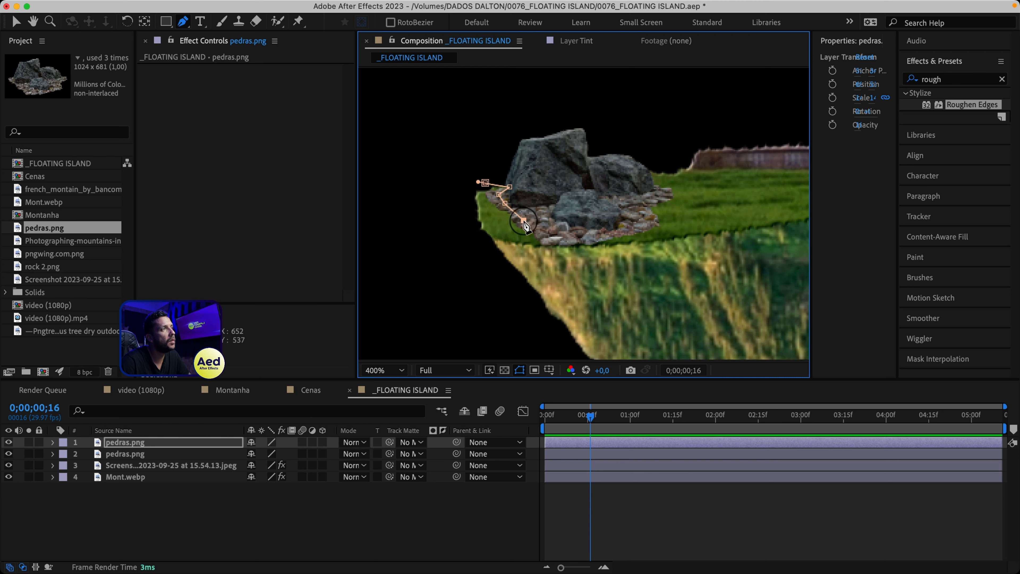
pyautogui.click(596, 240)
pyautogui.click(620, 233)
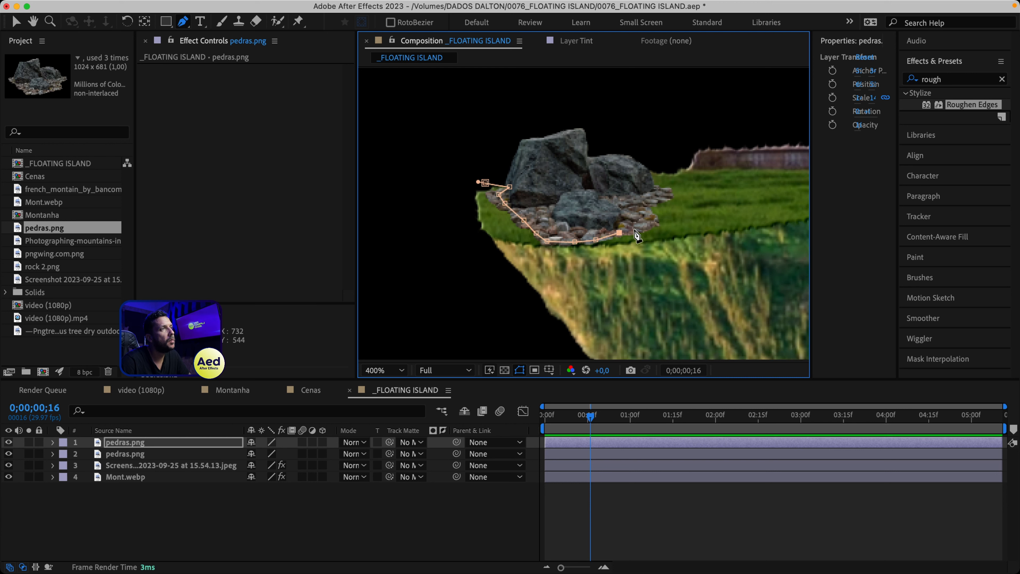
pyautogui.click(666, 196)
pyautogui.click(656, 187)
pyautogui.moveTo(722, 241); pyautogui.dragTo(721, 256)
pyautogui.moveTo(636, 326); pyautogui.dragTo(598, 323)
pyautogui.moveTo(500, 300); pyautogui.dragTo(485, 295)
pyautogui.moveTo(450, 243); pyautogui.dragTo(449, 217)
pyautogui.moveTo(457, 179); pyautogui.dragTo(460, 173)
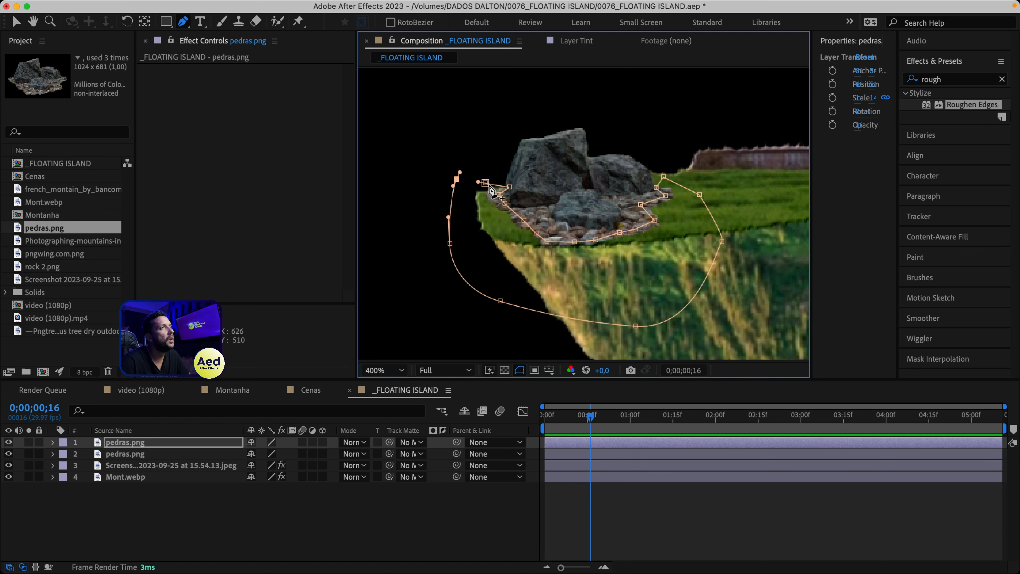
pyautogui.click(457, 180)
# Step: Apply the Gaussian Blur and Tint effects to the masked pedras.png duplicate
pyautogui.click(939, 78)
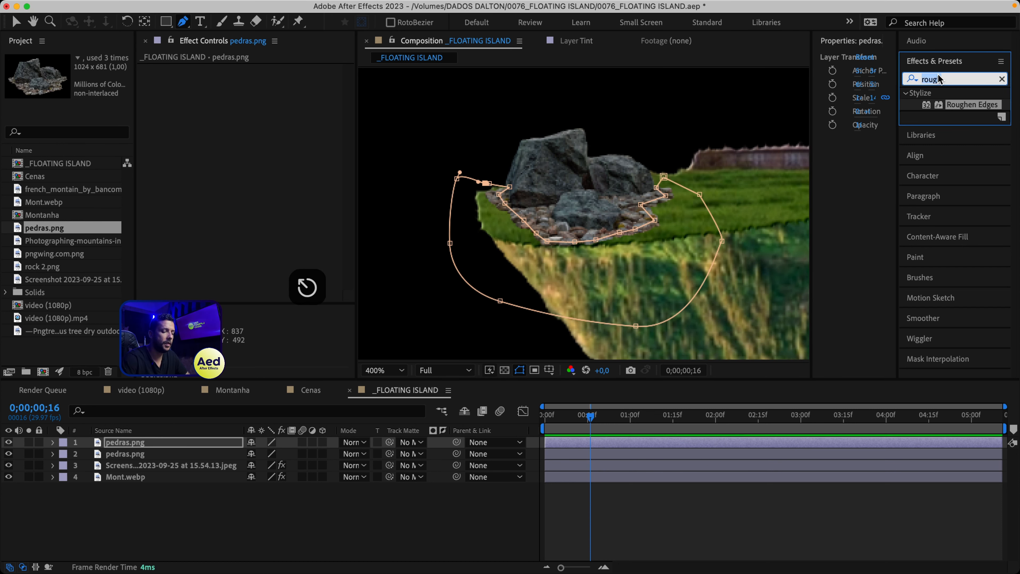
pyautogui.write('gaus')
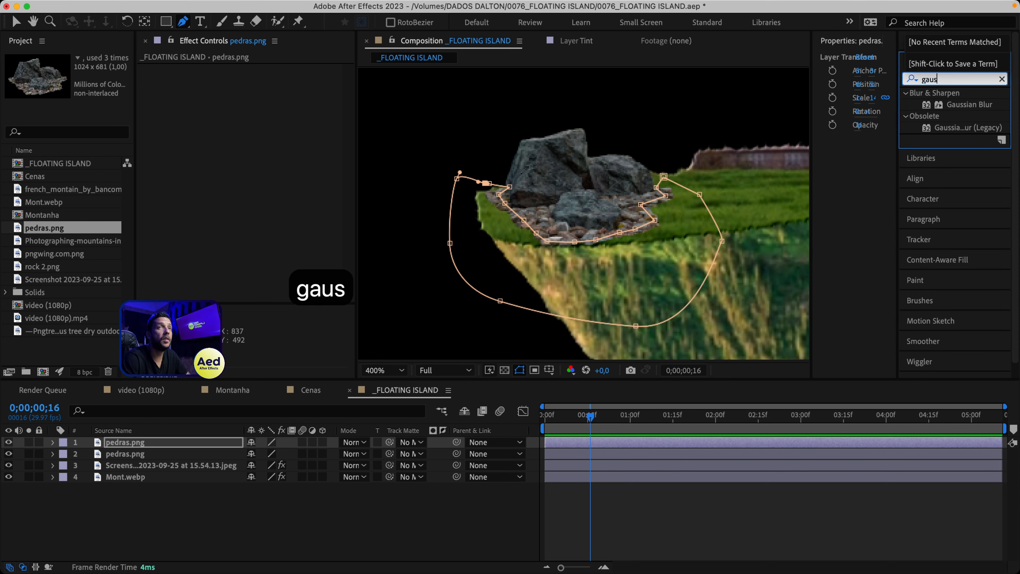
pyautogui.doubleClick(948, 104)
pyautogui.write('tint')
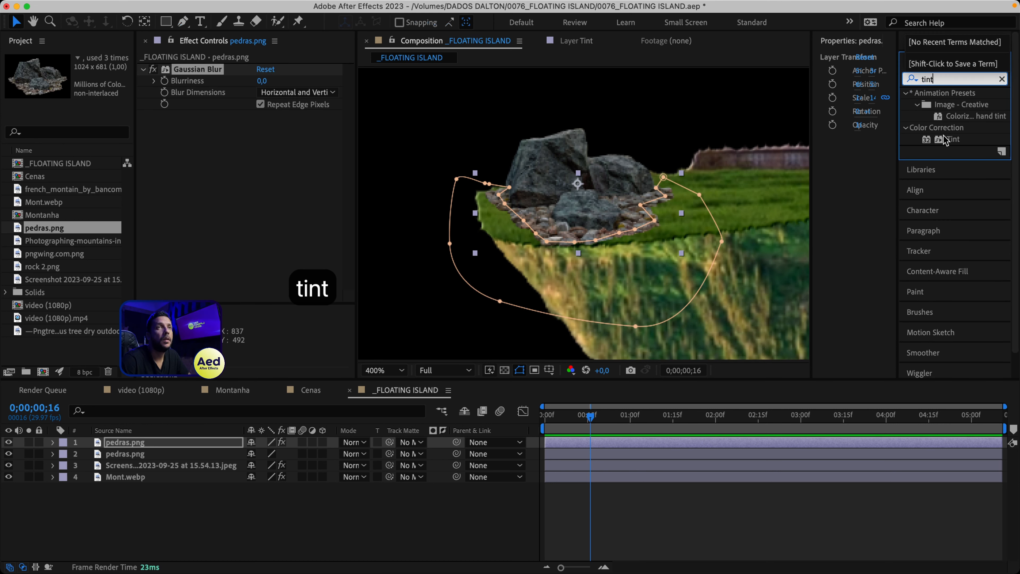
pyautogui.doubleClick(945, 139)
# Step: Set the duplicate's Tint Map White To colour to dark grey 474747 and its Gaussian Blur Blurriness to 31.5
pyautogui.moveTo(261, 81); pyautogui.dragTo(412, 96)
pyautogui.click(281, 138)
pyautogui.click(264, 127)
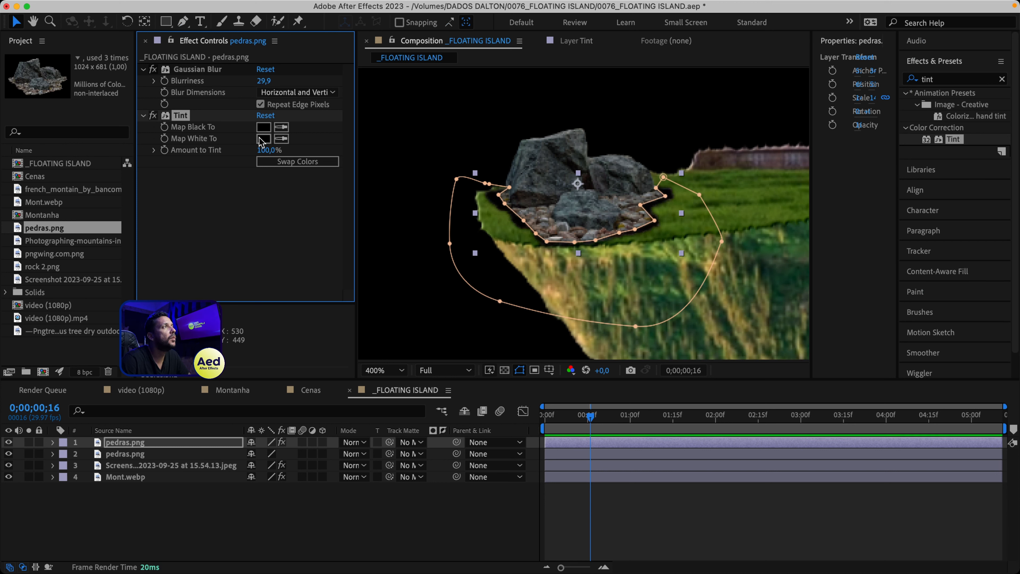
pyautogui.click(262, 139)
pyautogui.moveTo(577, 336); pyautogui.dragTo(531, 356)
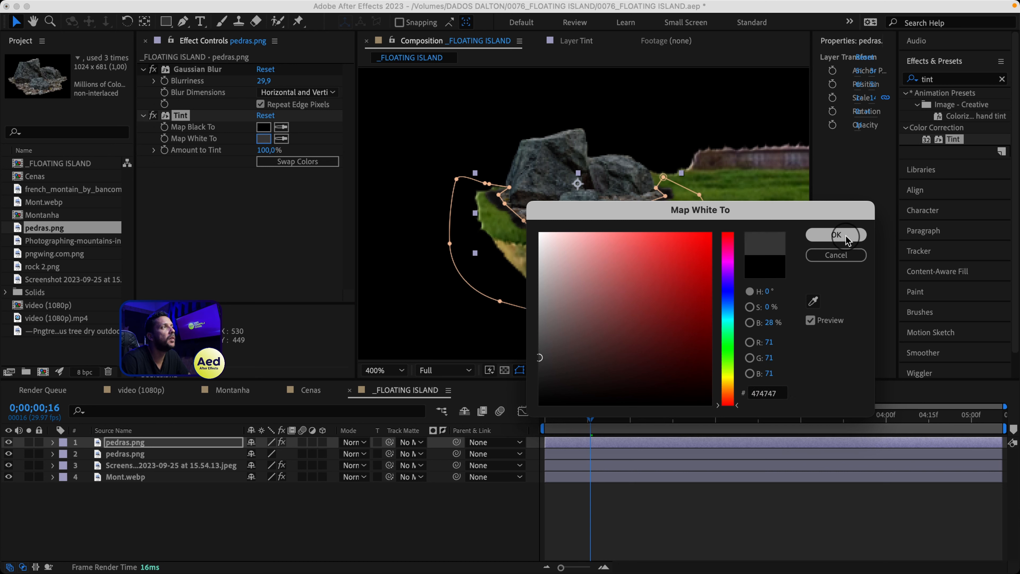
pyautogui.click(837, 234)
pyautogui.moveTo(264, 80); pyautogui.dragTo(311, 118)
pyautogui.click(621, 509)
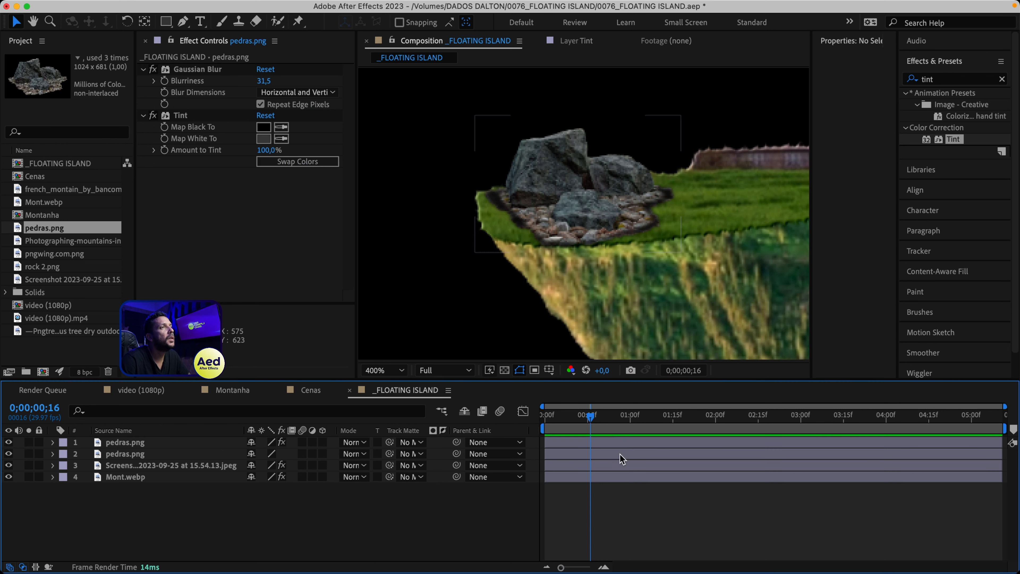
# Step: Set the Mask Feather of the blurred pedras.png duplicate to 96 pixels
pyautogui.scroll(-2, 636, 275)
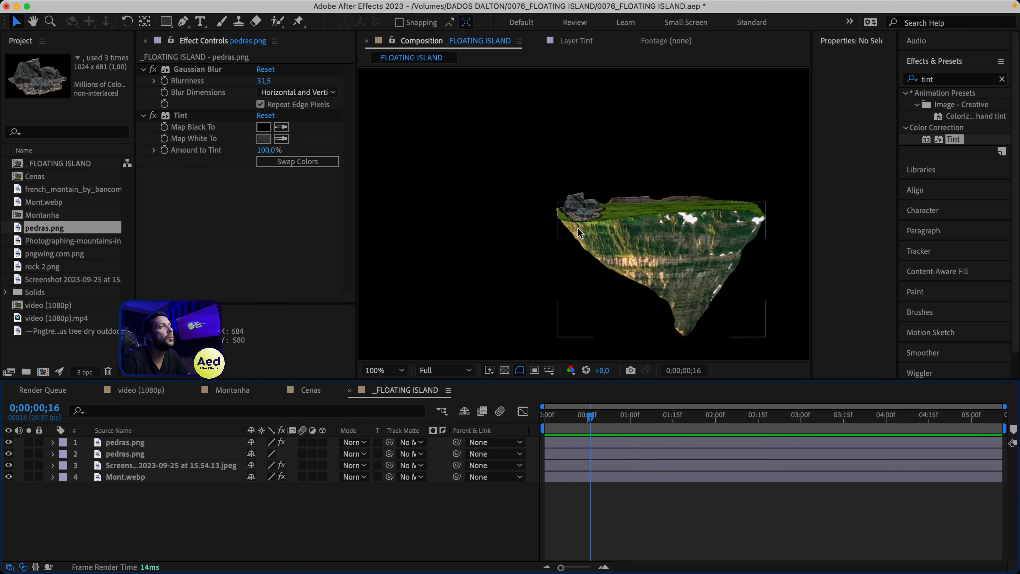
pyautogui.scroll(2, 580, 233)
pyautogui.click(557, 221)
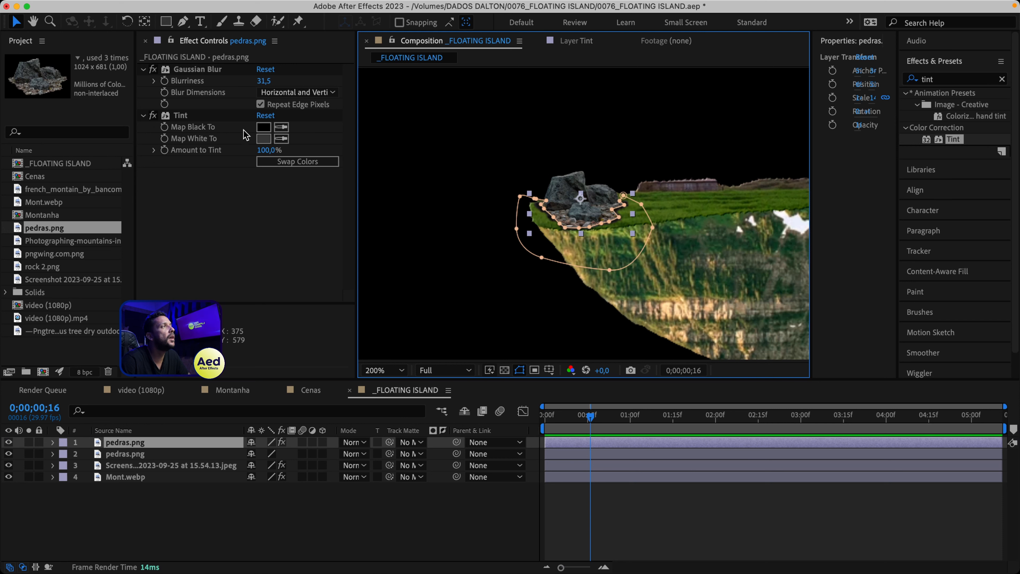
pyautogui.press('m')
pyautogui.press('m')
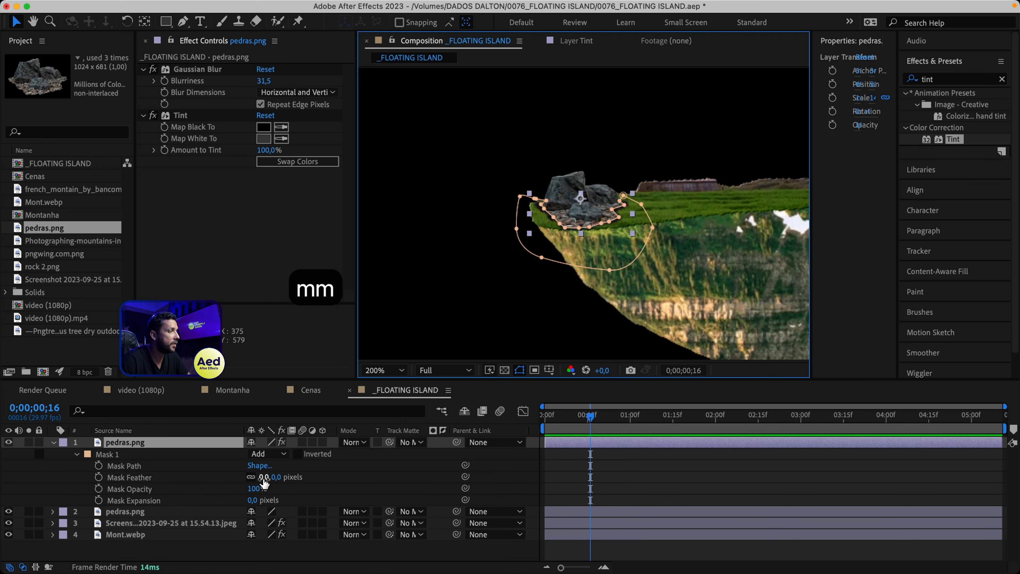
pyautogui.click(253, 478)
pyautogui.moveTo(253, 477); pyautogui.dragTo(292, 481)
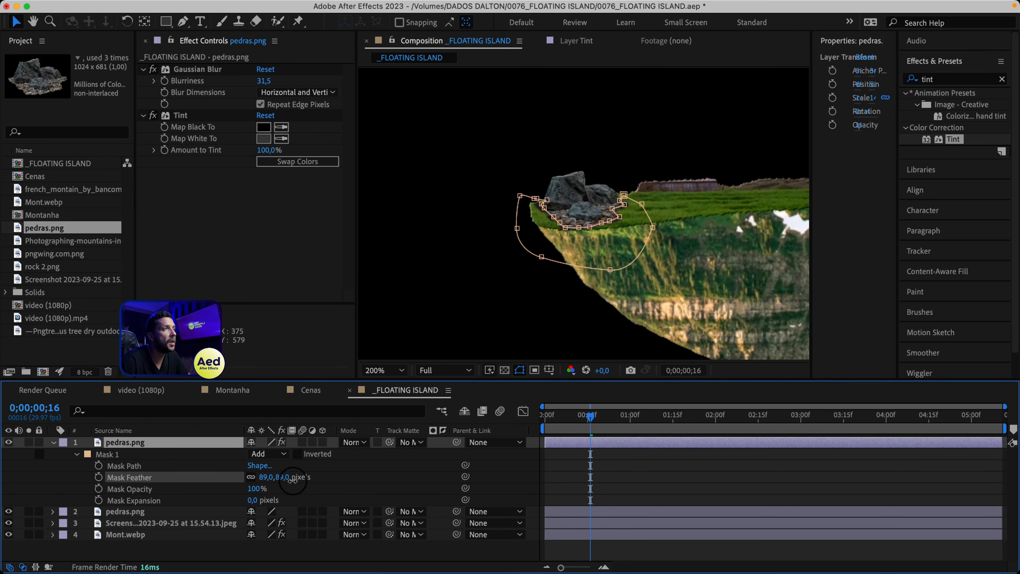
pyautogui.click(638, 472)
# Step: Add pngwing.com.png to the composition and scale and position the tree so it stands on the grass near the island's right end
pyautogui.scroll(-1, 679, 241)
pyautogui.press('space')
pyautogui.moveTo(681, 241); pyautogui.dragTo(577, 198)
pyautogui.scroll(1, 578, 217)
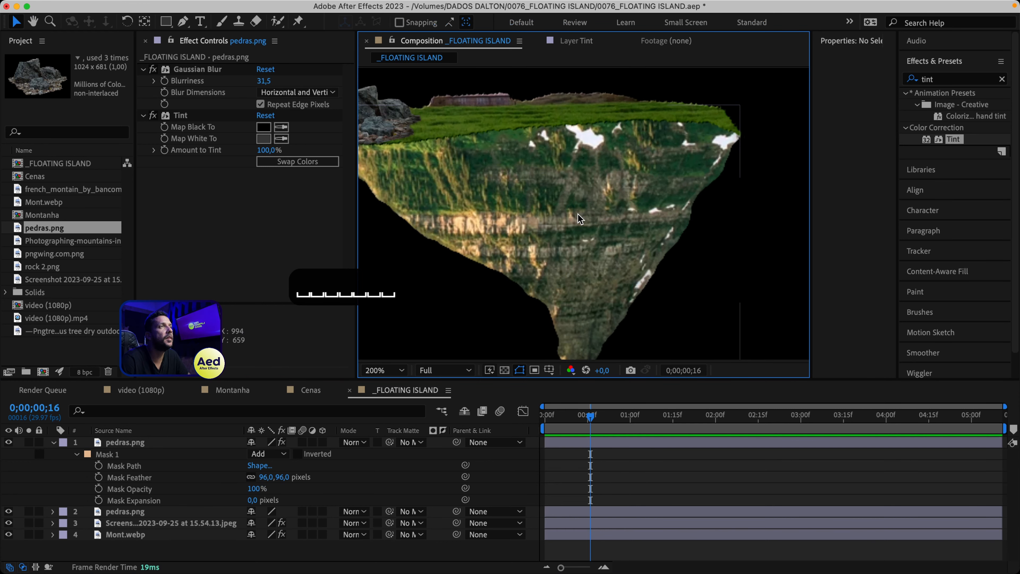
pyautogui.scroll(-1, 578, 218)
pyautogui.click(60, 214)
pyautogui.click(55, 266)
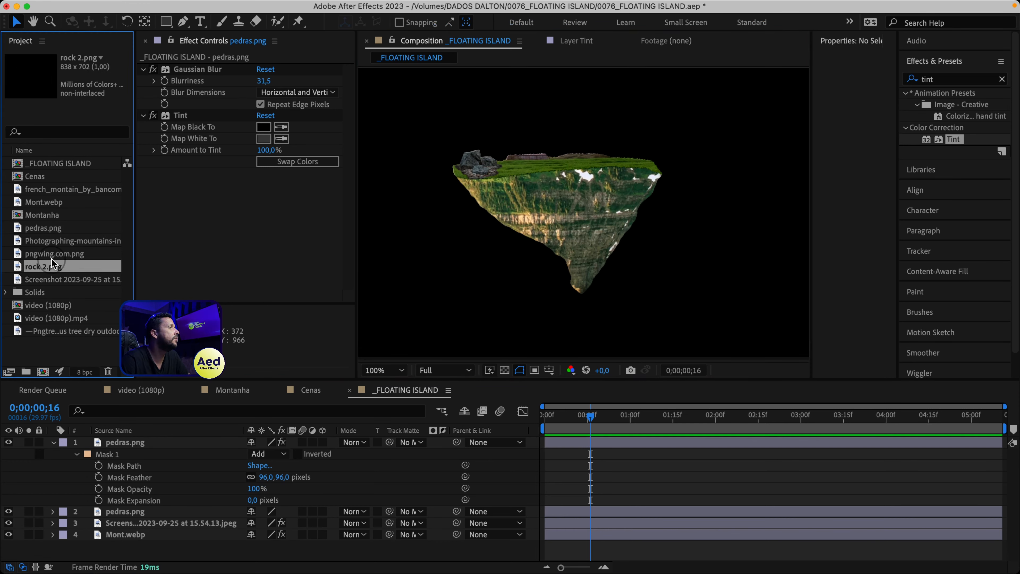
pyautogui.click(47, 254)
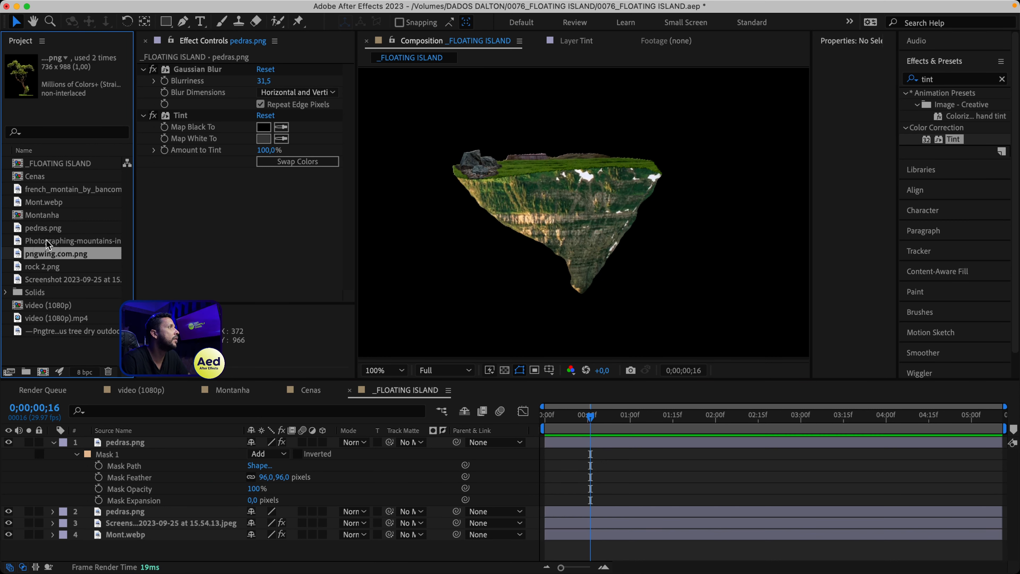
pyautogui.moveTo(45, 254); pyautogui.dragTo(557, 302)
pyautogui.press('.')
pyautogui.press('space')
pyautogui.moveTo(588, 228); pyautogui.dragTo(606, 232)
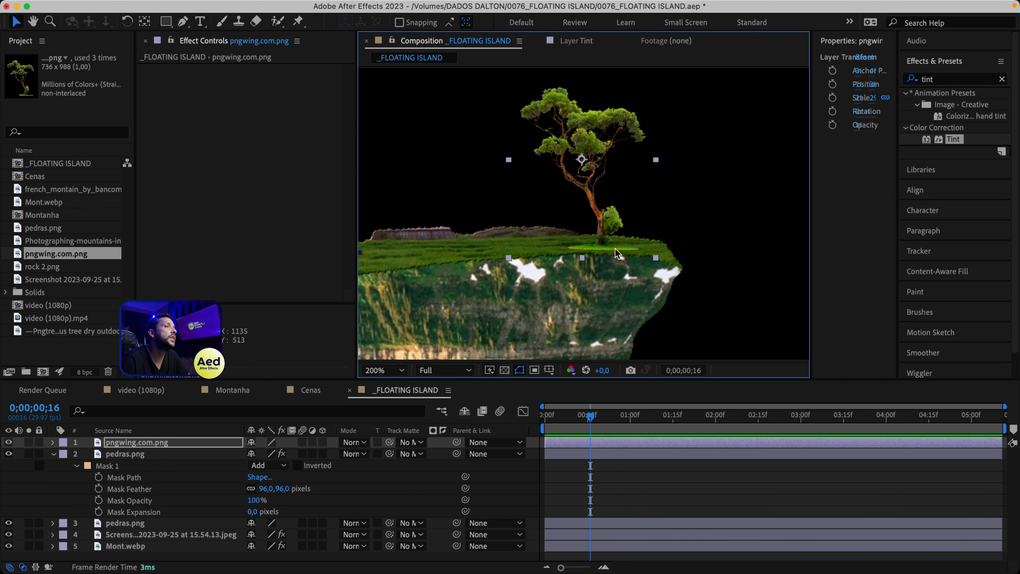
# Step: Apply the Lumetri Color effect to the tree layer, try a Saturation of 49 and undo that change
pyautogui.press('cmd+a')
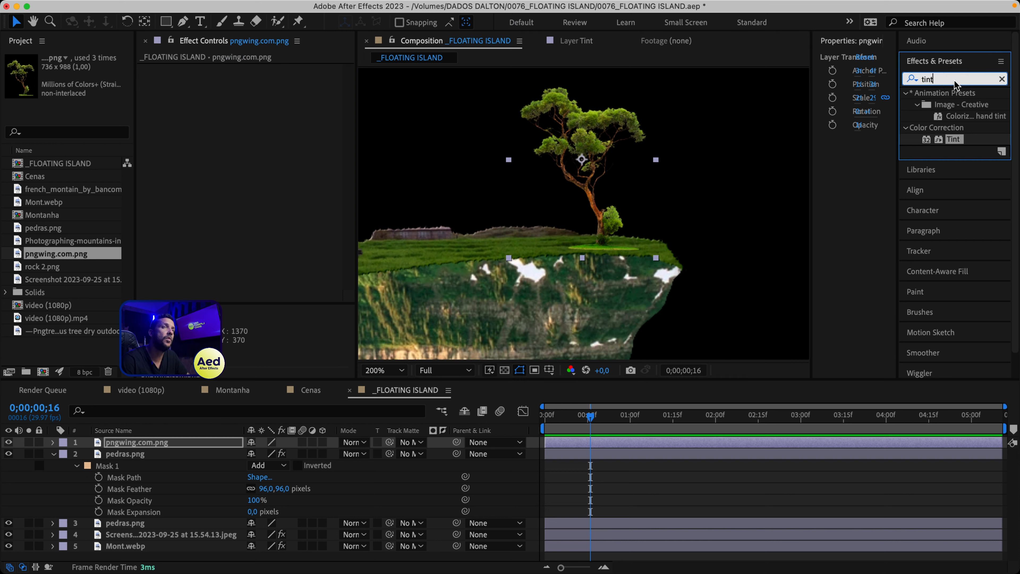
pyautogui.write('lume')
pyautogui.moveTo(968, 105); pyautogui.dragTo(171, 74)
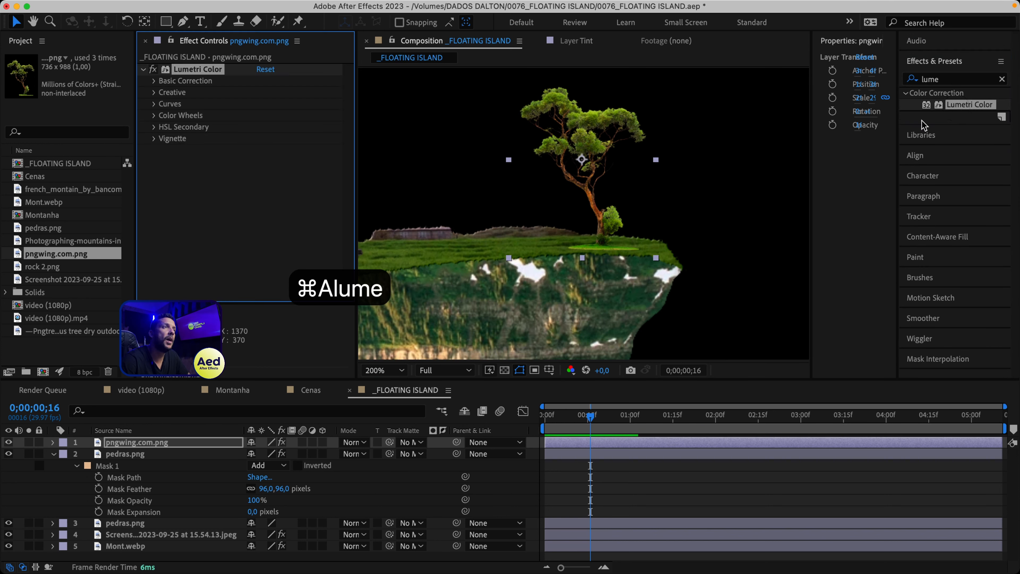
pyautogui.moveTo(266, 161); pyautogui.dragTo(241, 166)
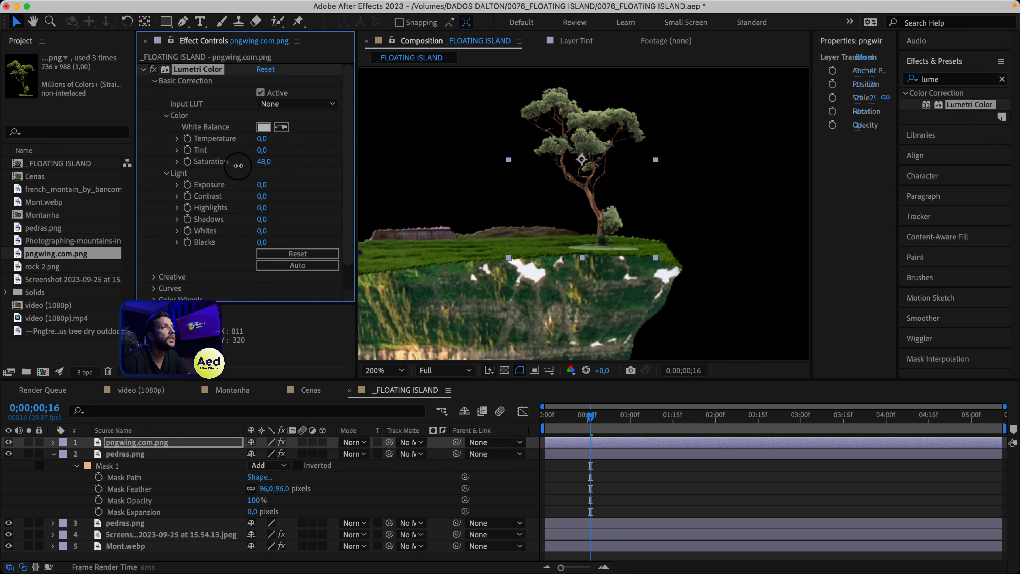
pyautogui.press('super+z')
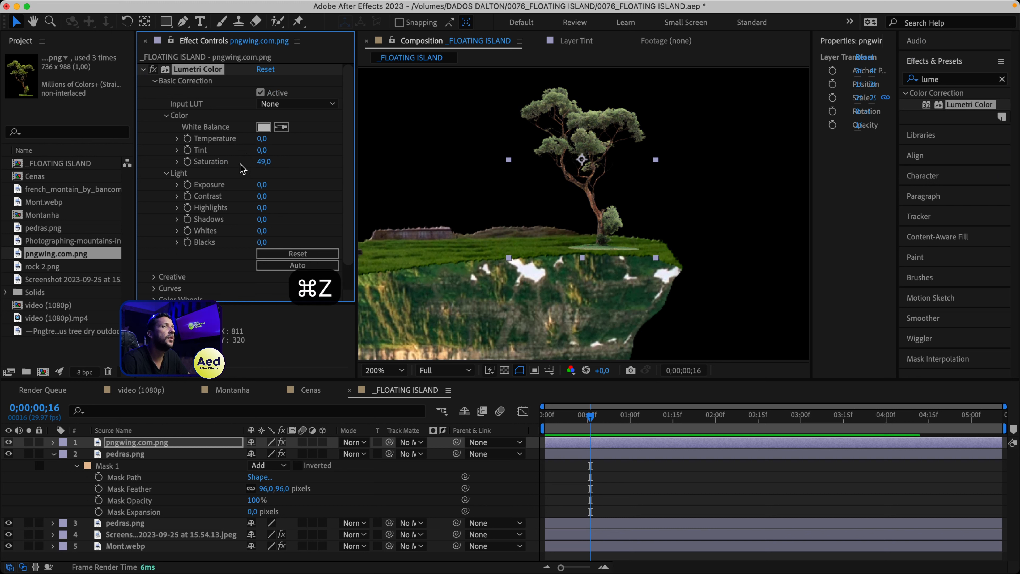
# Step: Draw a Pen mask around the tree on pngwing.com.png, running along the trunk base to cut off the bright grass patch
pyautogui.press('g')
pyautogui.click(570, 242)
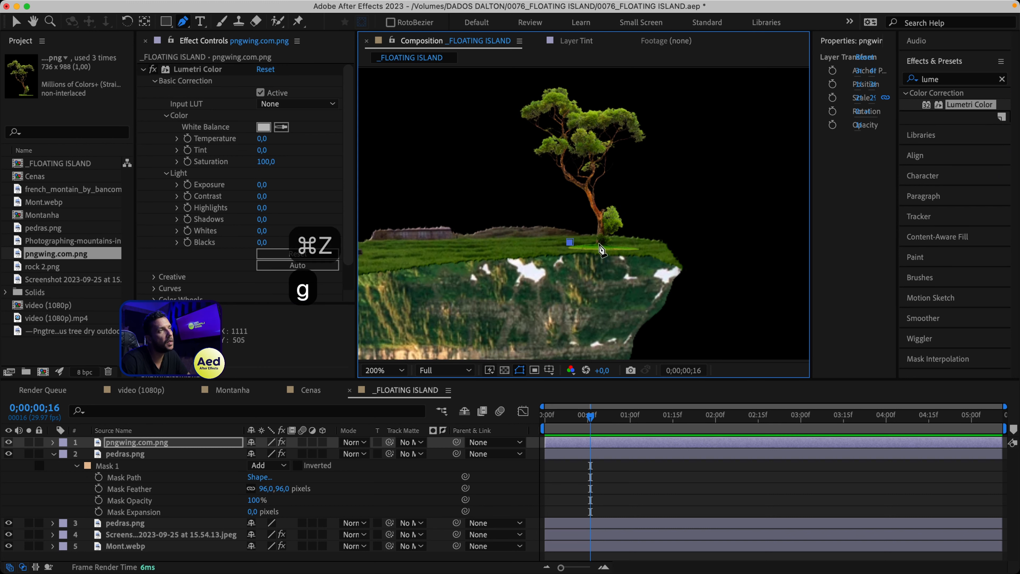
pyautogui.click(597, 244)
pyautogui.click(609, 245)
pyautogui.click(664, 227)
pyautogui.moveTo(710, 111); pyautogui.dragTo(710, 99)
pyautogui.moveTo(496, 77); pyautogui.dragTo(467, 135)
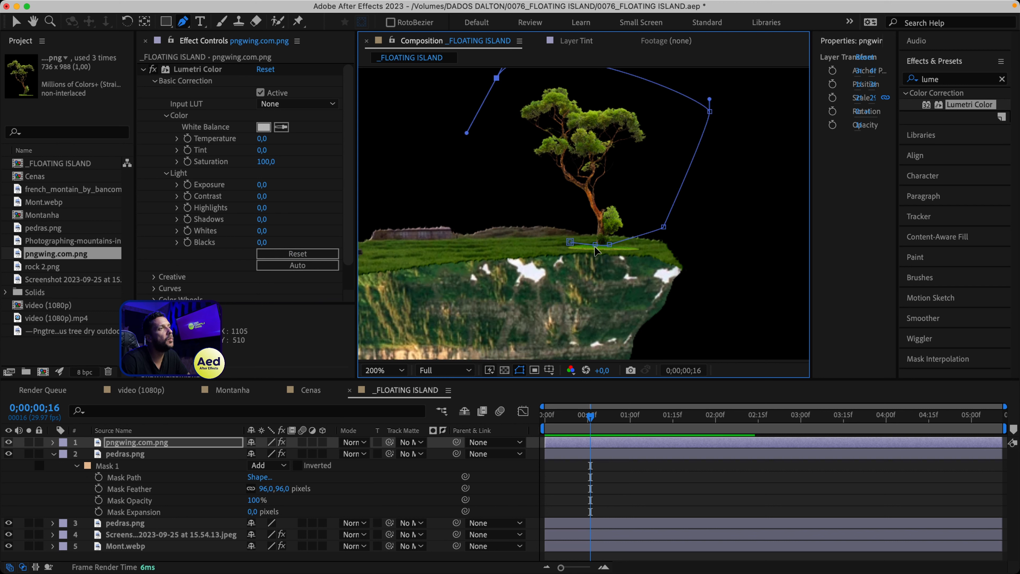
pyautogui.click(570, 242)
pyautogui.press('v')
pyautogui.click(666, 501)
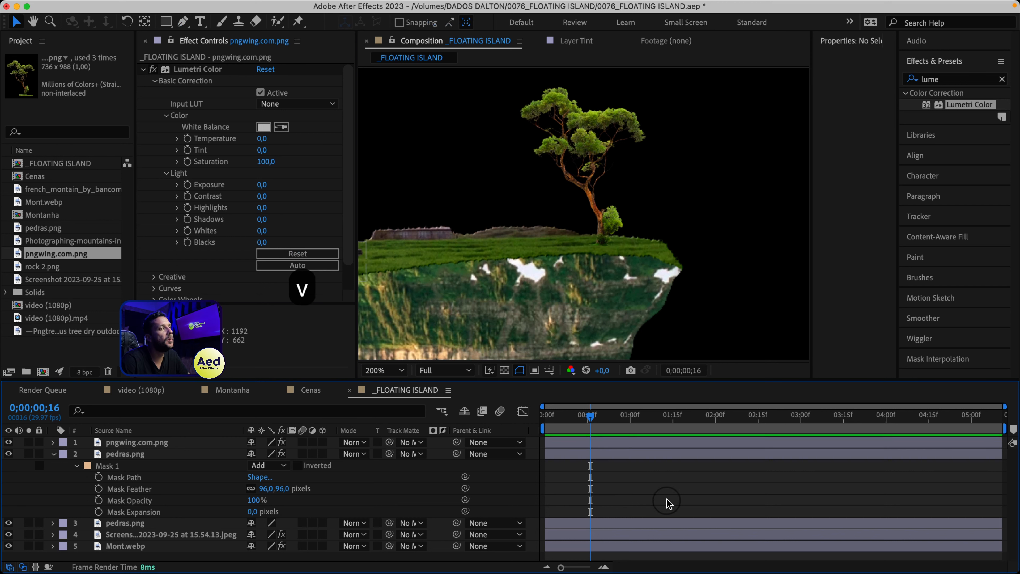
# Step: Add the french_montain image to the composition and draw a closed Pen mask around the rocky face of its central peak
pyautogui.click(599, 448)
pyautogui.press('g')
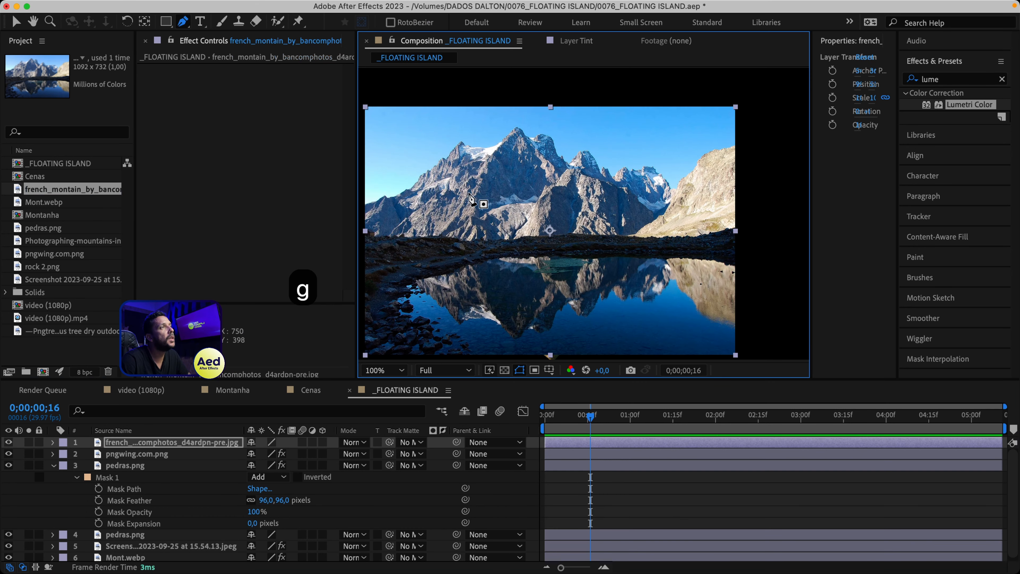
pyautogui.moveTo(483, 179); pyautogui.dragTo(490, 175)
pyautogui.click(488, 167)
pyautogui.click(495, 151)
pyautogui.click(512, 137)
pyautogui.click(519, 139)
pyautogui.click(523, 148)
pyautogui.press('super+z')
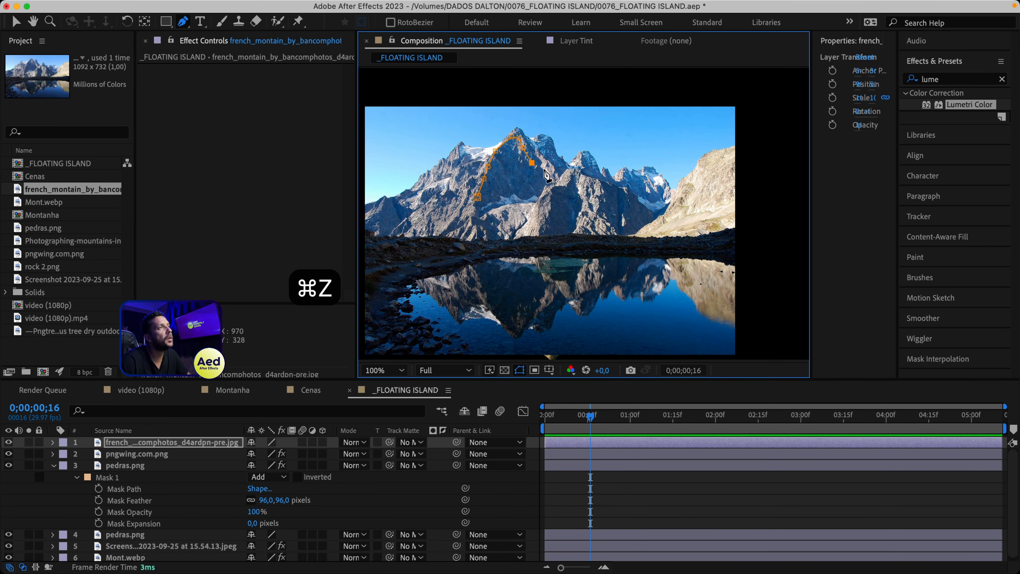
pyautogui.click(546, 170)
pyautogui.press('super+z')
pyautogui.click(537, 181)
pyautogui.press('super+z')
pyautogui.click(550, 181)
pyautogui.click(551, 189)
pyautogui.click(542, 193)
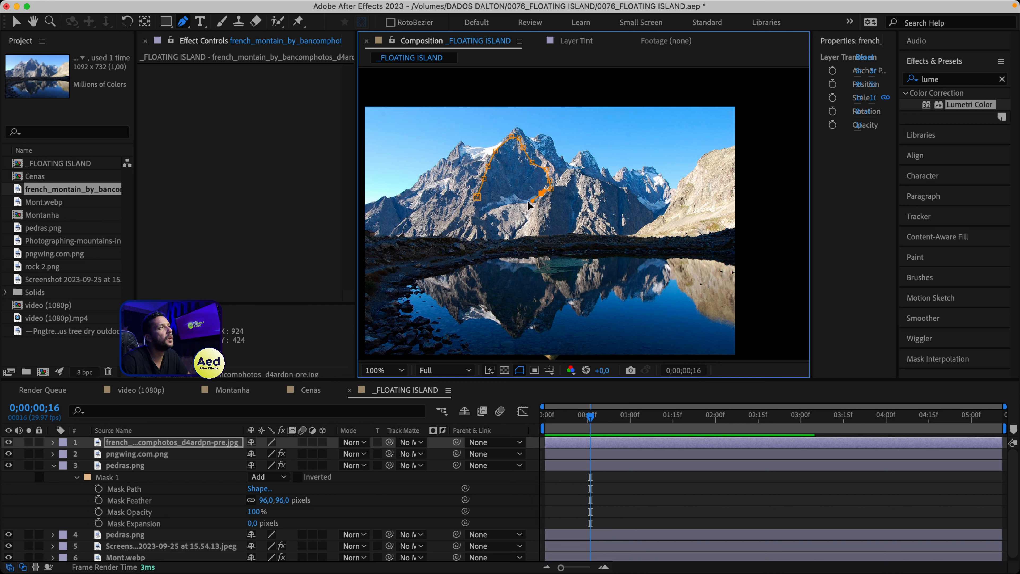
pyautogui.moveTo(520, 201); pyautogui.dragTo(515, 202)
pyautogui.click(495, 204)
pyautogui.click(477, 197)
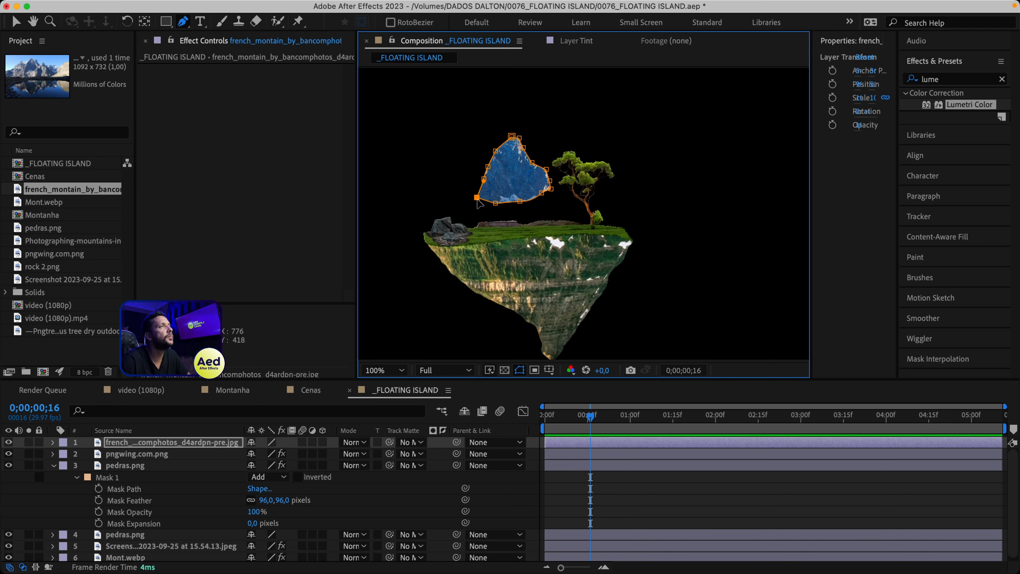
# Step: Centre the anchor point of the masked mountain piece, rotate it peak-down and place it over the cliff's lower-left part
pyautogui.press('v')
pyautogui.press('alt+super+Home')
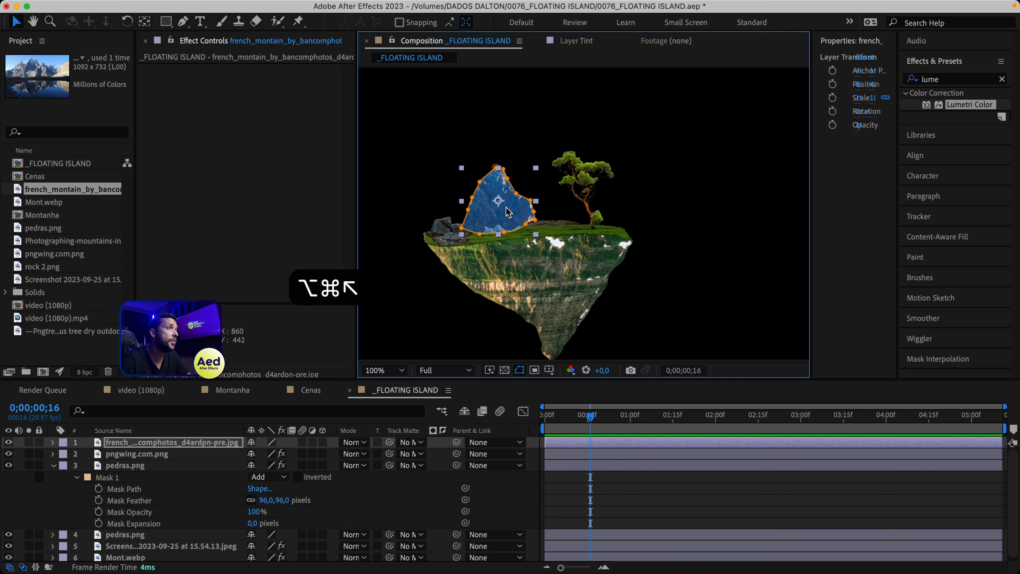
pyautogui.press('w')
pyautogui.moveTo(458, 219); pyautogui.dragTo(524, 299)
pyautogui.press('v')
# Step: Send the french_montain layer below Mont.webp and enlarge and reposition the piece so it juts out from the cliff's lower-left edge
pyautogui.moveTo(154, 443); pyautogui.dragTo(173, 557)
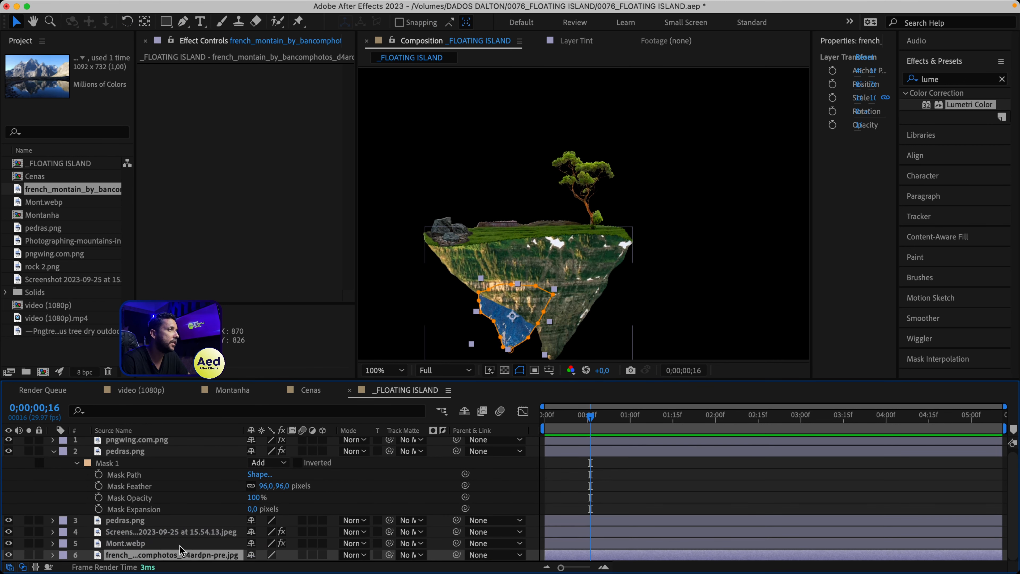
pyautogui.moveTo(482, 278); pyautogui.dragTo(465, 261)
pyautogui.moveTo(525, 345); pyautogui.dragTo(516, 202)
pyautogui.press('w')
pyautogui.press('v')
pyautogui.press('space')
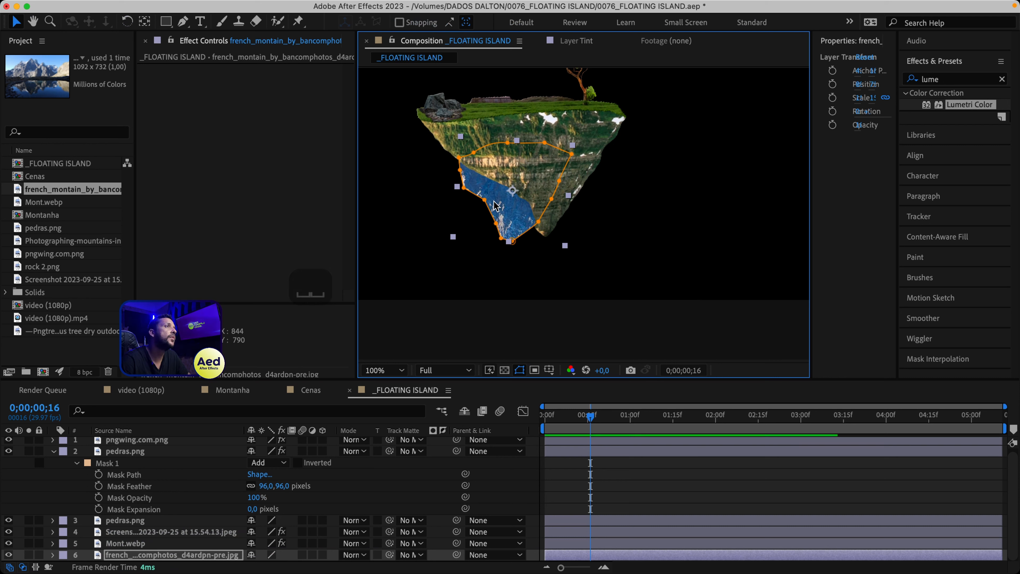
# Step: Duplicate the Mont.webp layer and rename the upper copy "montanha shadow"
pyautogui.click(607, 144)
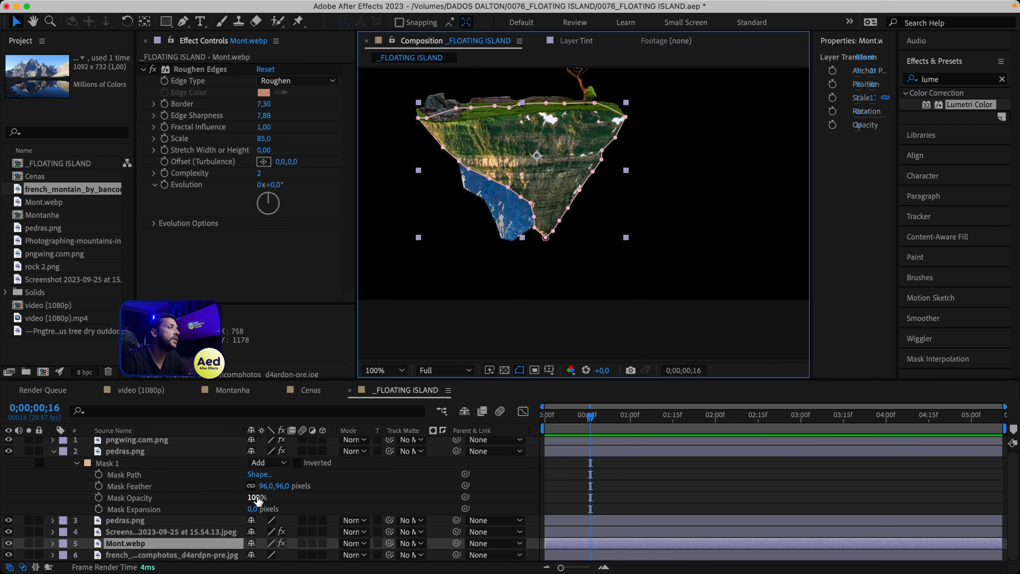
pyautogui.click(172, 544)
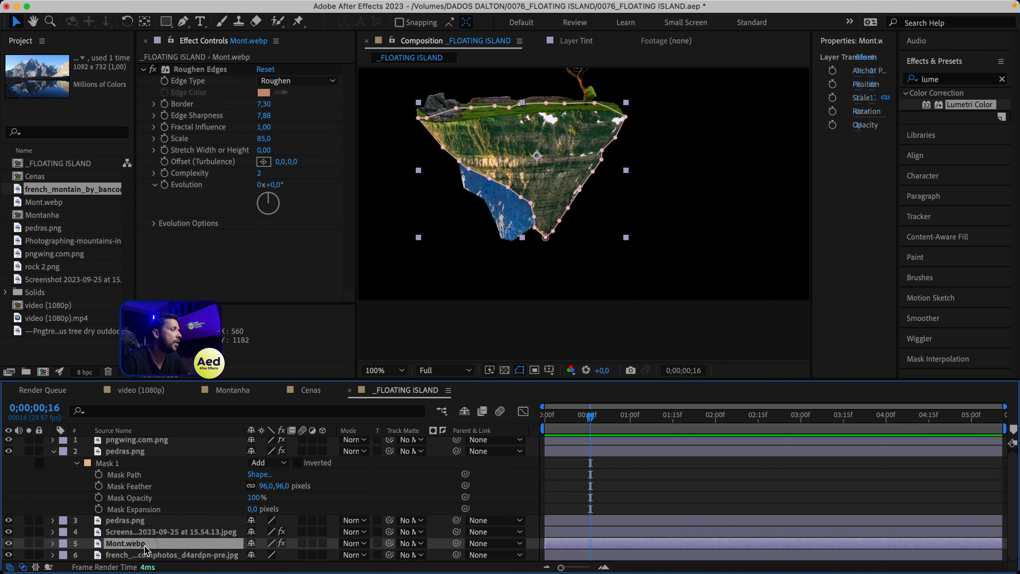
pyautogui.press('super+d')
pyautogui.press('Return')
pyautogui.write('montra')
pyautogui.press('BackSpace')
pyautogui.press('BackSpace')
pyautogui.write('anha csh')
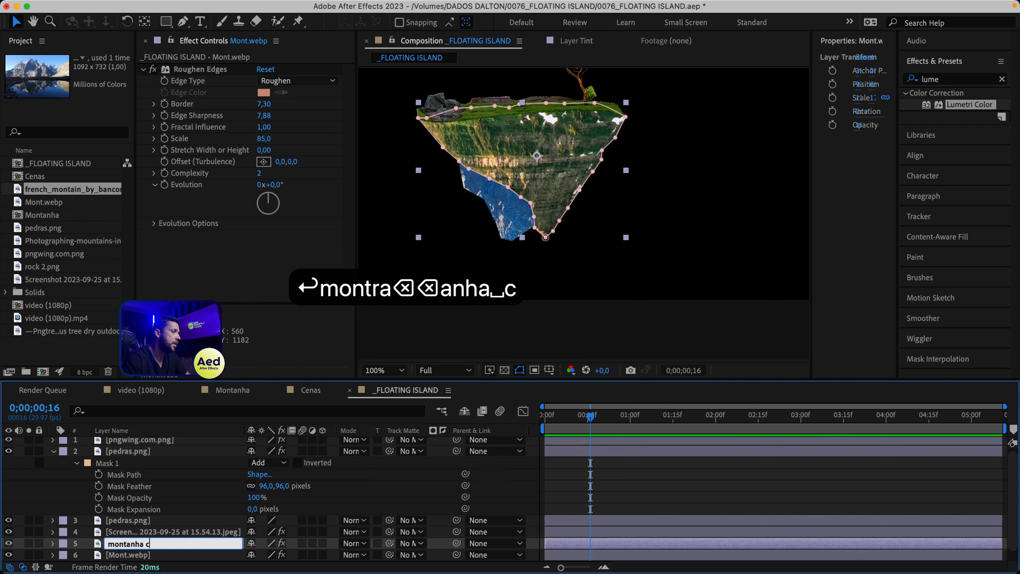
pyautogui.press('BackSpace')
pyautogui.press('BackSpace')
pyautogui.press('BackSpace')
pyautogui.write('shadow')
pyautogui.press('Return')
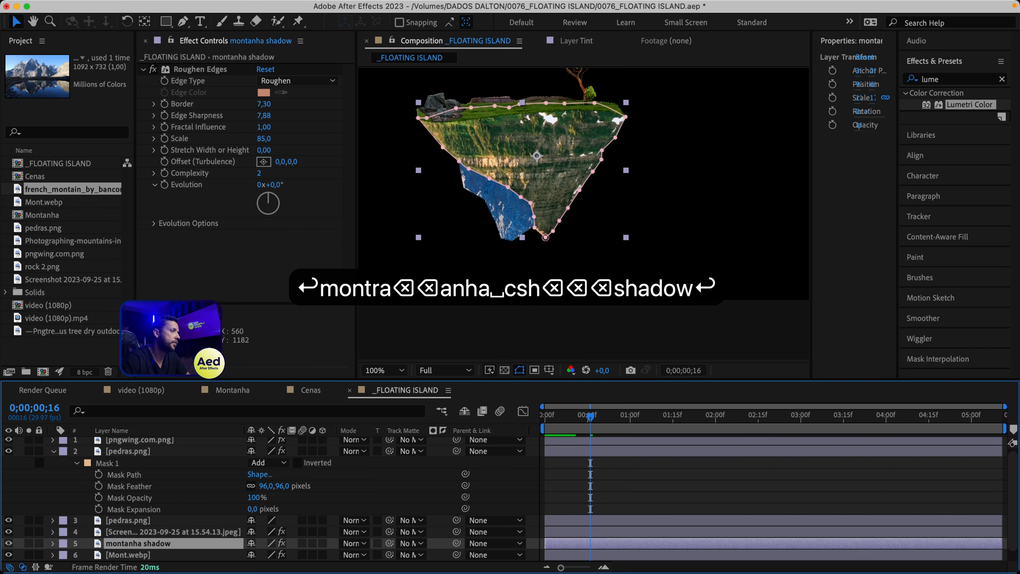
# Step: Replace the Roughen Edges effect on montanha shadow with Drop Shadow
pyautogui.click(191, 69)
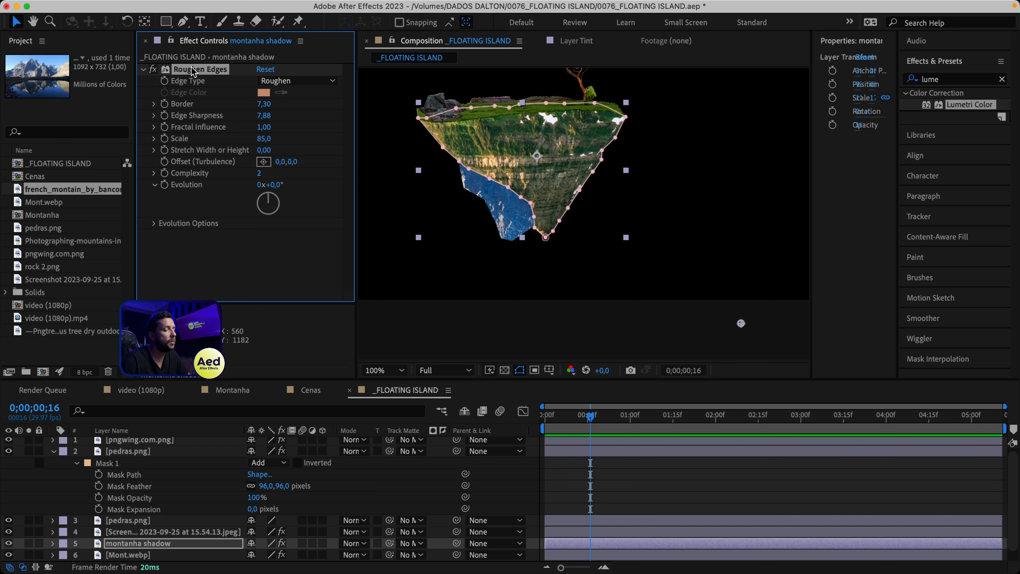
pyautogui.press('BackSpace')
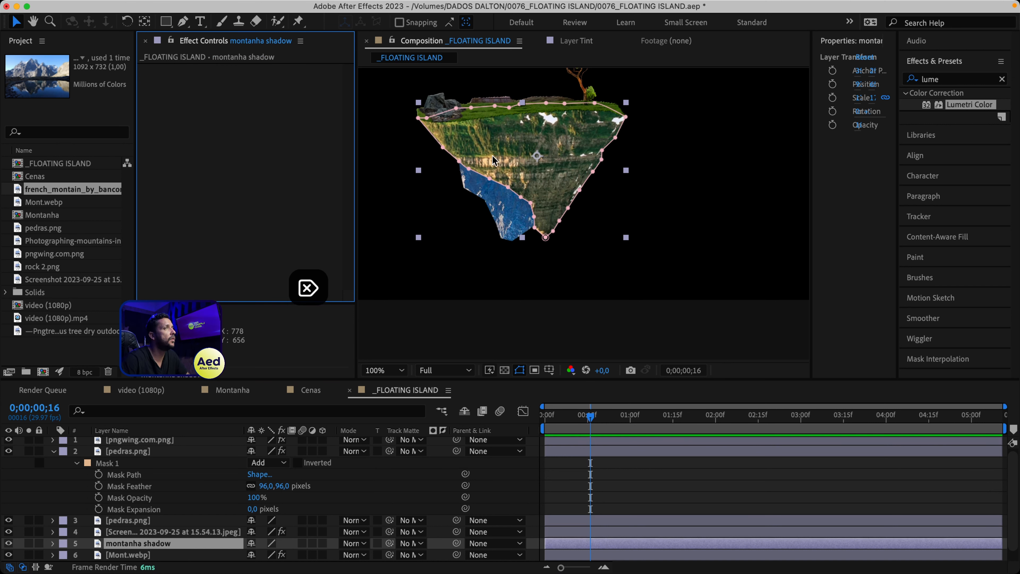
pyautogui.click(972, 81)
pyautogui.write('drop s')
pyautogui.moveTo(969, 139); pyautogui.dragTo(289, 92)
# Step: Set the Drop Shadow to Opacity 100%, Direction 1x+53°, Distance 10 and Softness 79, and turn on the transparency grid
pyautogui.moveTo(262, 142); pyautogui.dragTo(323, 163)
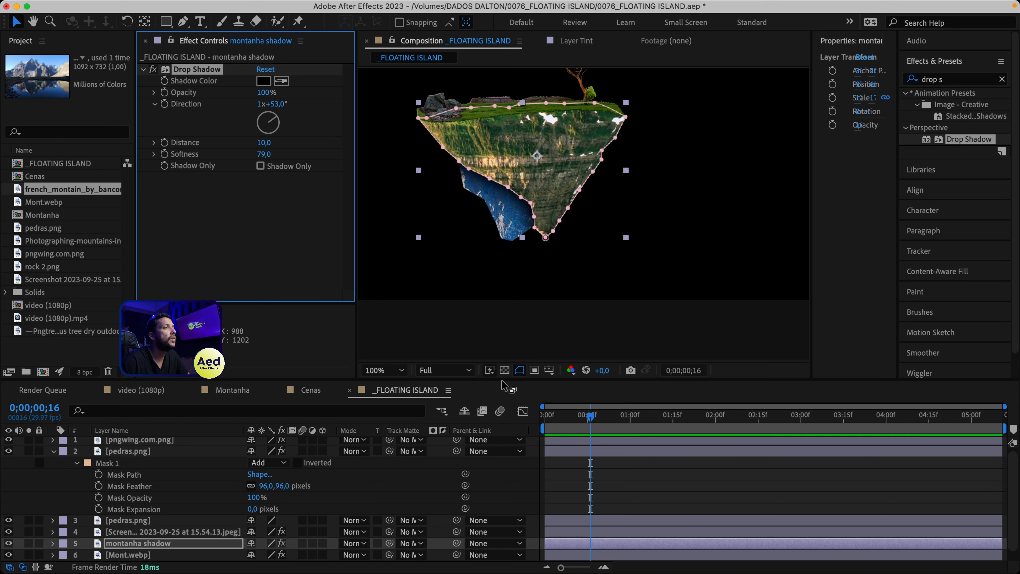
pyautogui.click(501, 372)
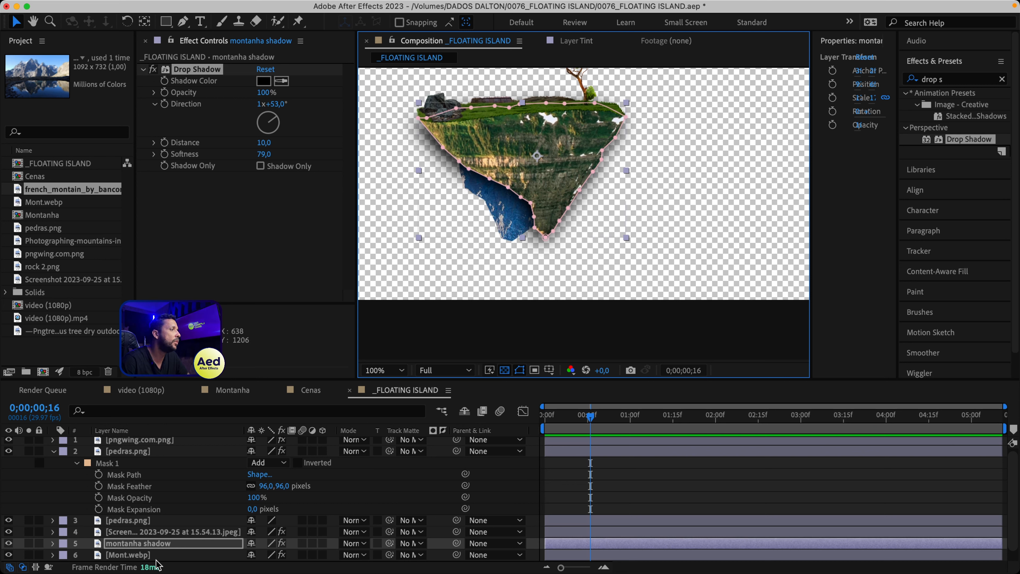
# Step: Rename the bottom french_montain layer "montanha fundo"
pyautogui.scroll(-1, 159, 536)
pyautogui.click(179, 556)
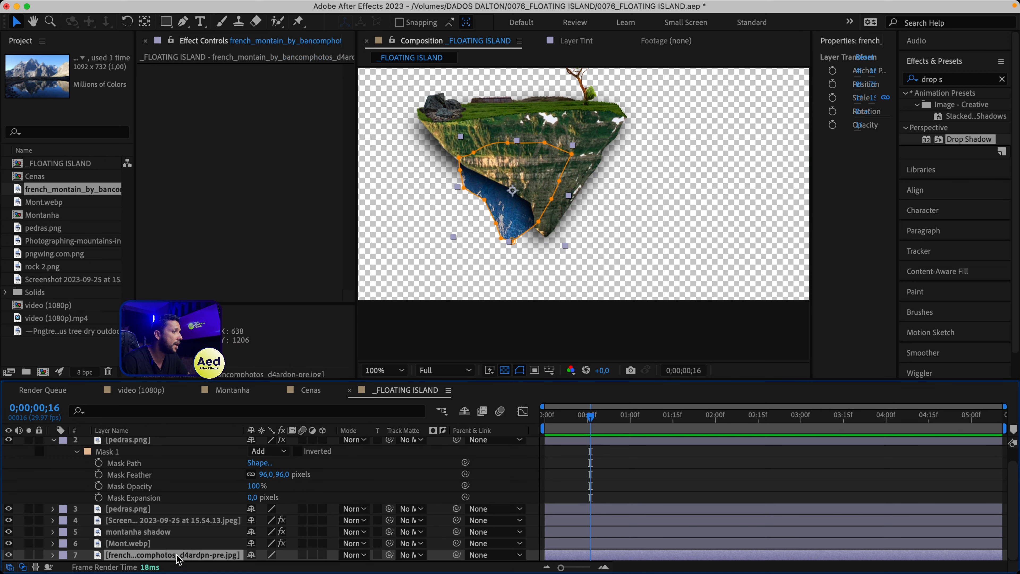
pyautogui.press('Return')
pyautogui.write('montan')
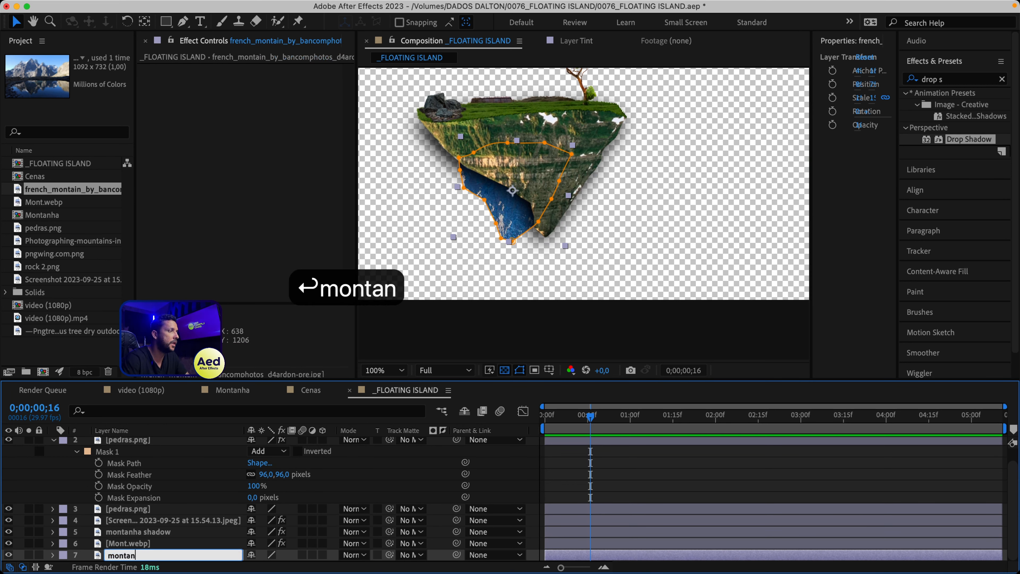
pyautogui.write('ha fundo')
pyautogui.press('Return')
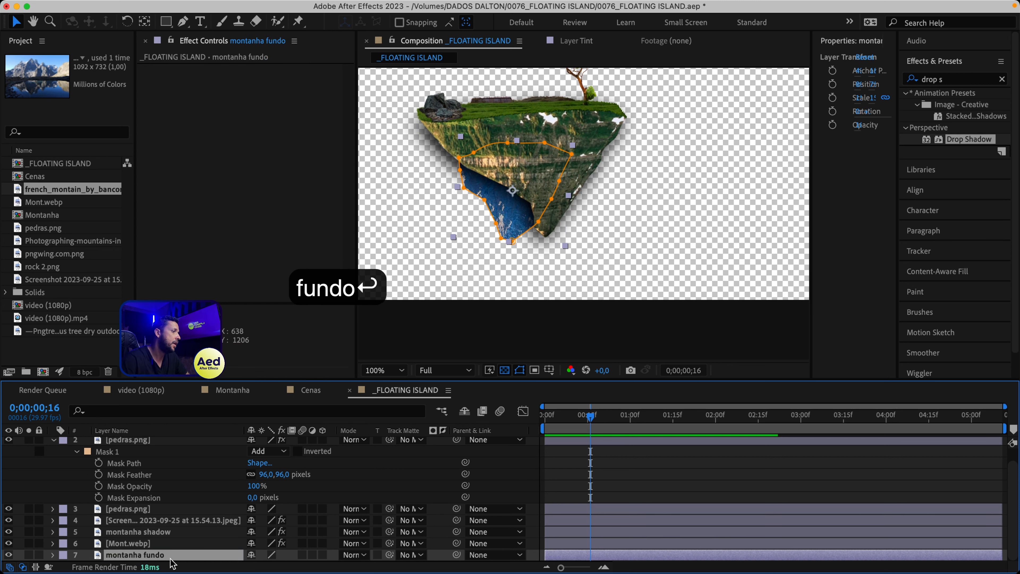
# Step: Enable Shadow Only in the Drop Shadow of montanha shadow and move that layer directly below Mont.webp
pyautogui.click(168, 534)
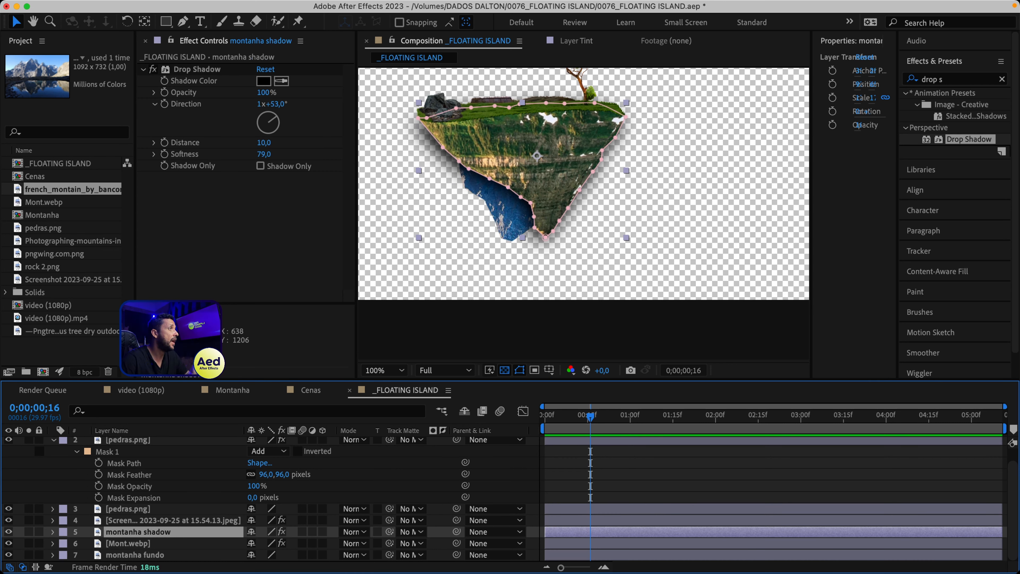
pyautogui.click(260, 166)
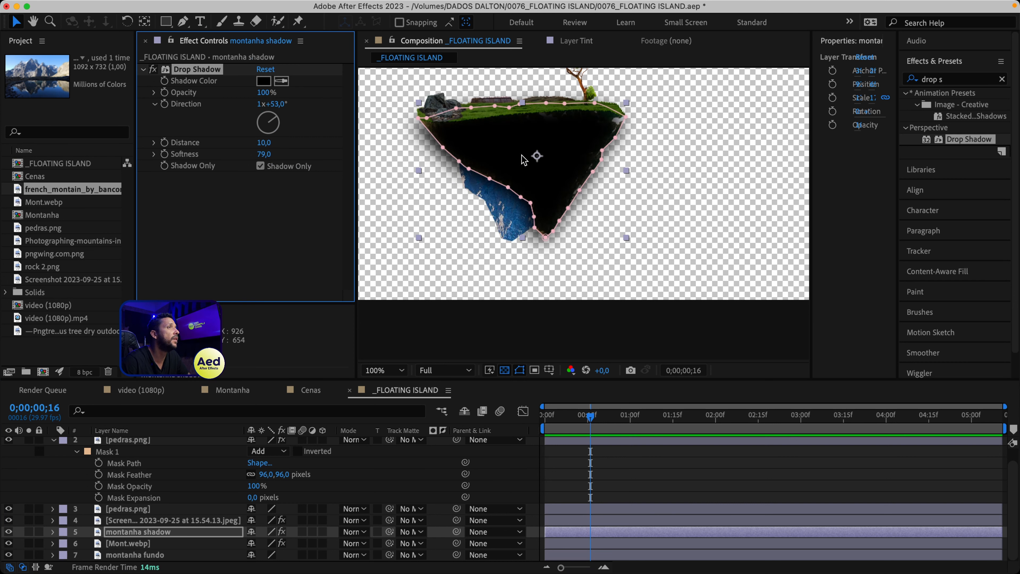
pyautogui.click(130, 543)
pyautogui.click(139, 532)
pyautogui.click(148, 540)
pyautogui.moveTo(154, 534); pyautogui.dragTo(151, 547)
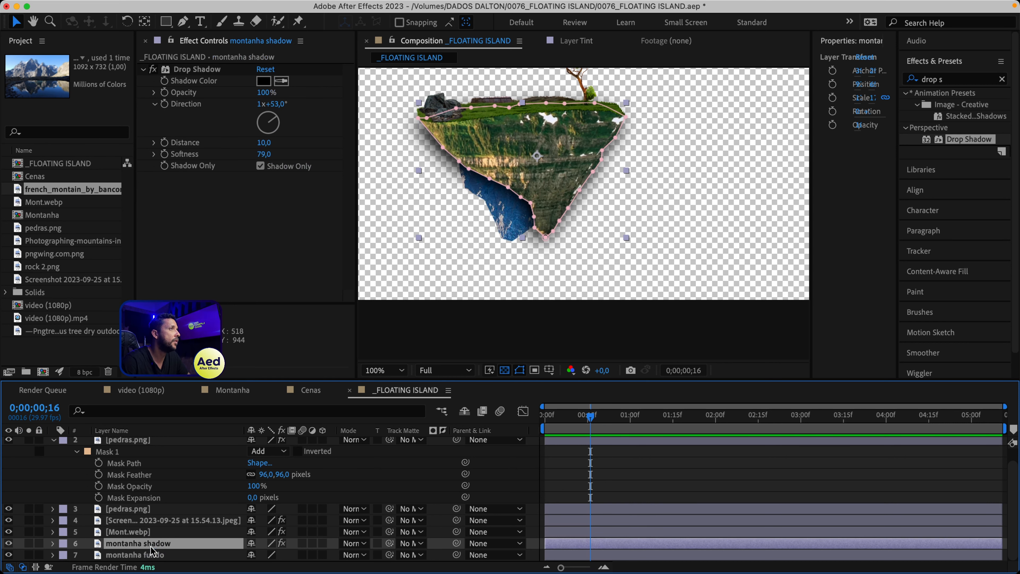
# Step: Hide and show Mont.webp, montanha fundo and montanha shadow in turn to examine what each layer contributes
pyautogui.click(8, 532)
pyautogui.click(8, 532)
pyautogui.click(135, 555)
pyautogui.click(8, 555)
pyautogui.click(8, 555)
pyautogui.click(116, 546)
pyautogui.click(9, 544)
pyautogui.click(9, 543)
pyautogui.click(113, 532)
pyautogui.click(9, 532)
pyautogui.click(8, 532)
pyautogui.click(131, 546)
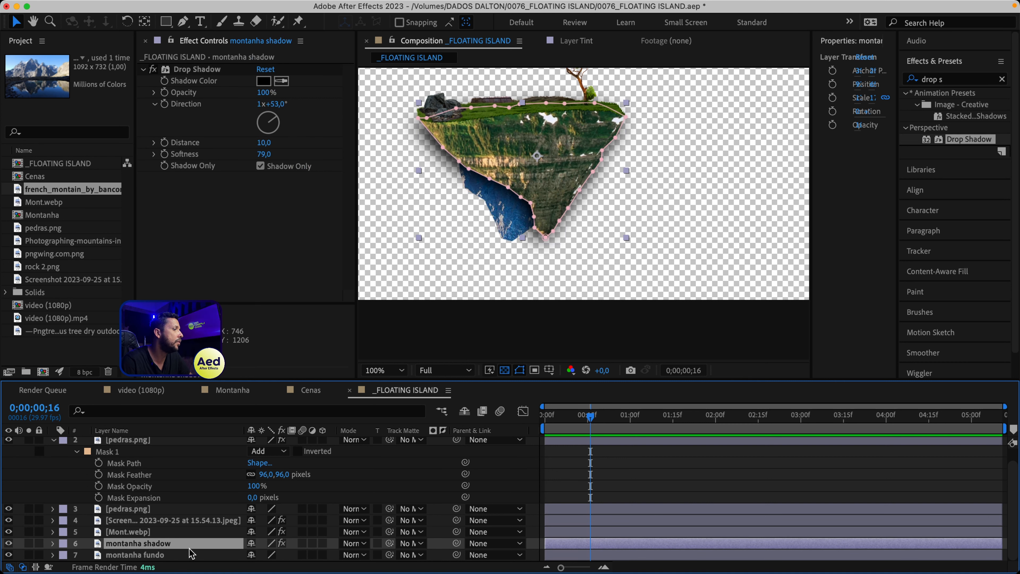
# Step: Set montanha fundo as the track matte of montanha shadow and make the montanha fundo layer visible again
pyautogui.moveTo(389, 545); pyautogui.dragTo(155, 559)
pyautogui.click(154, 555)
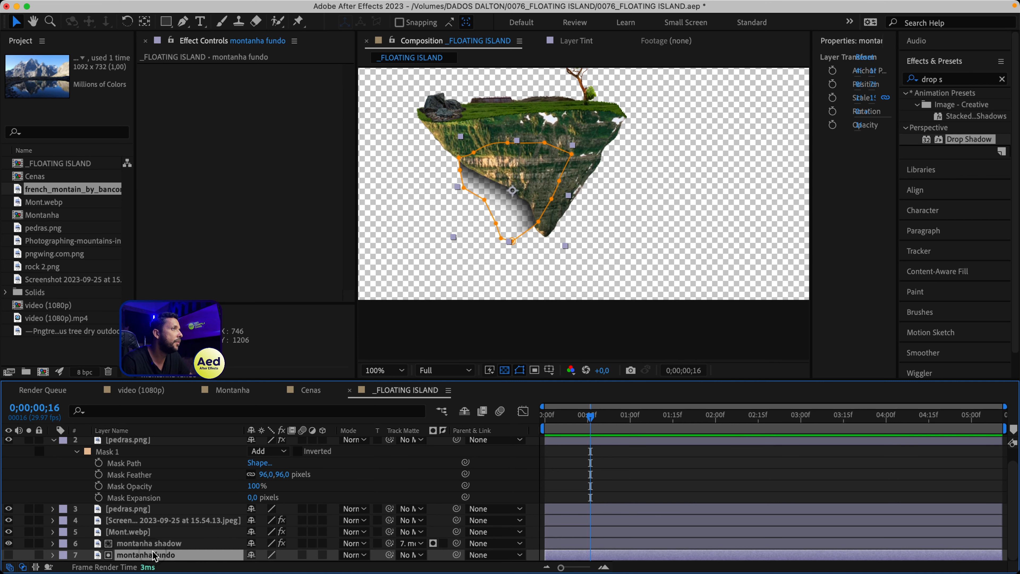
pyautogui.click(8, 556)
pyautogui.click(169, 544)
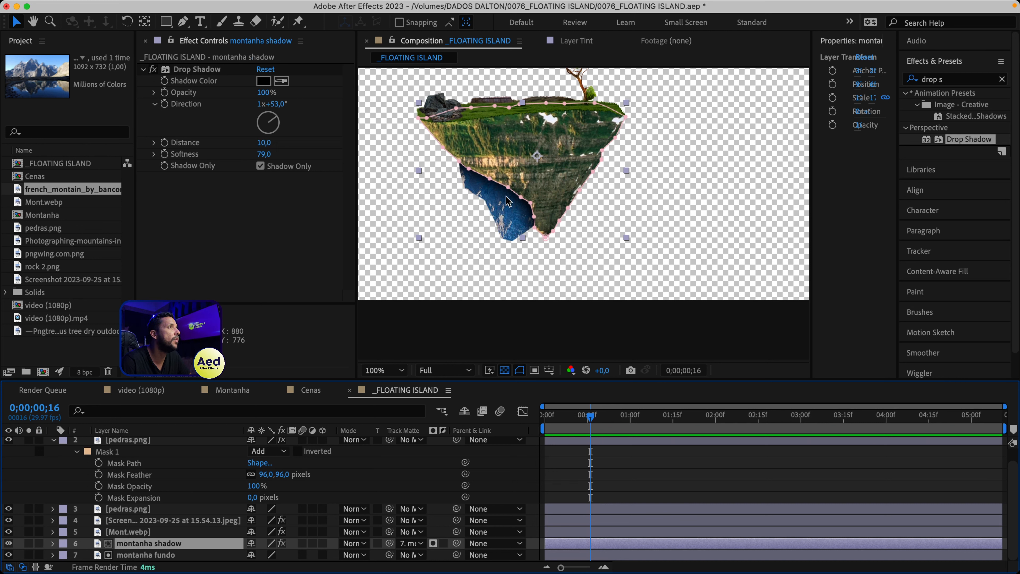
# Step: Try moving the montanha shadow layer within its track matte and undo the moves
pyautogui.press('super+z')
pyautogui.press('super+z')
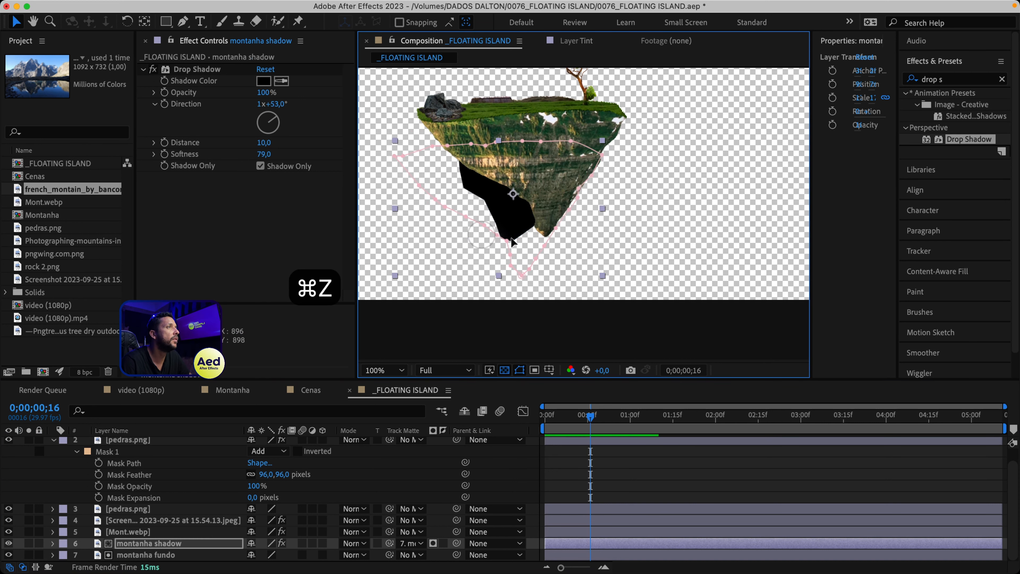
pyautogui.press('super+z')
pyautogui.moveTo(512, 237); pyautogui.dragTo(446, 297)
pyautogui.press('super+z')
# Step: Apply Lumetri Color to montanha fundo and set its Contrast to -119 and Highlights to -150
pyautogui.click(126, 557)
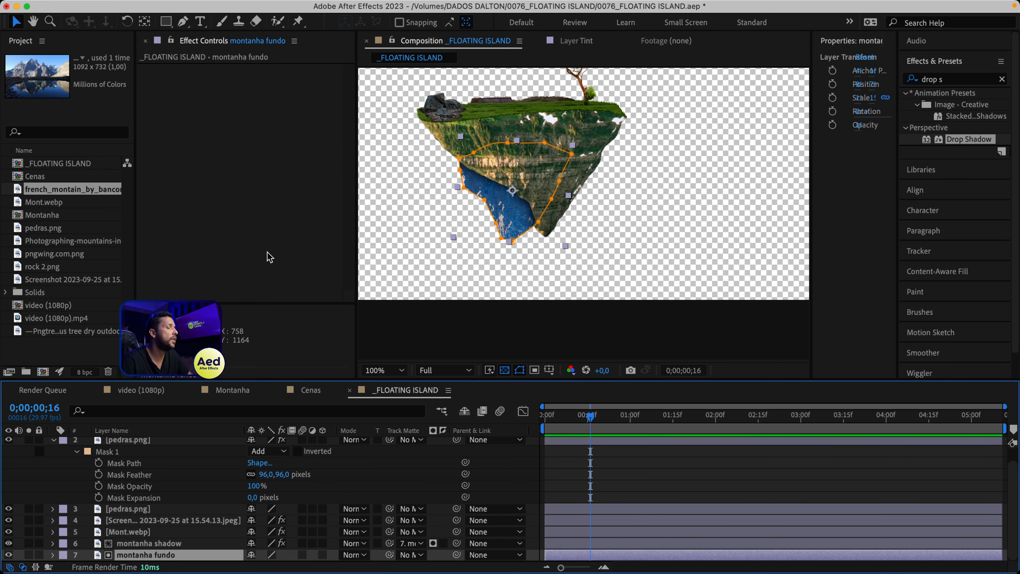
pyautogui.click(948, 79)
pyautogui.press('super+a')
pyautogui.write('lumet')
pyautogui.moveTo(970, 104); pyautogui.dragTo(139, 238)
pyautogui.moveTo(262, 185); pyautogui.dragTo(112, 217)
pyautogui.press('super+z')
# Step: Enlarge montanha fundo slightly and reposition it behind the lower left side of the main mountain
pyautogui.moveTo(512, 217); pyautogui.dragTo(523, 232)
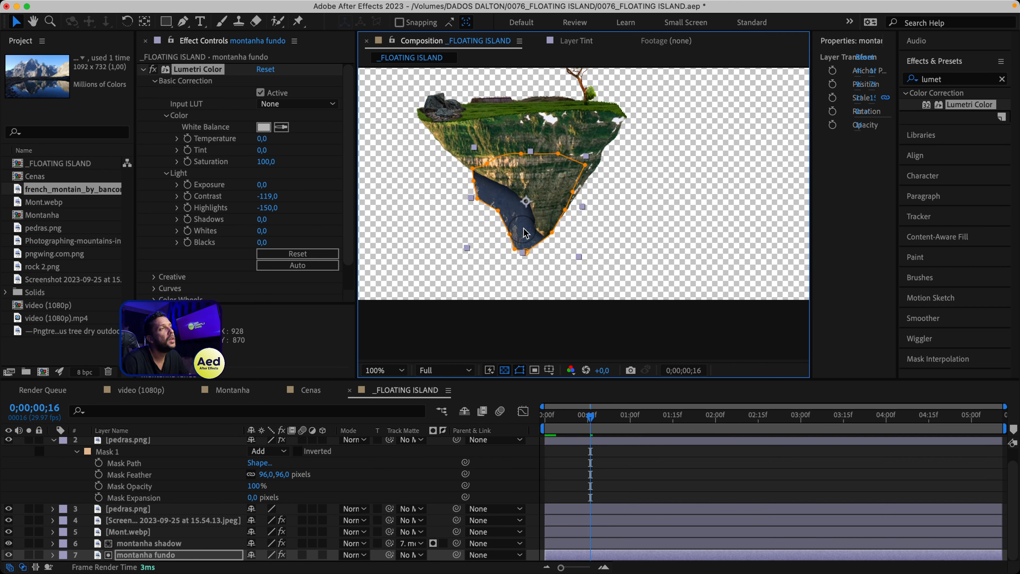
pyautogui.moveTo(583, 207); pyautogui.dragTo(590, 207)
pyautogui.moveTo(513, 218); pyautogui.dragTo(498, 202)
pyautogui.click(629, 474)
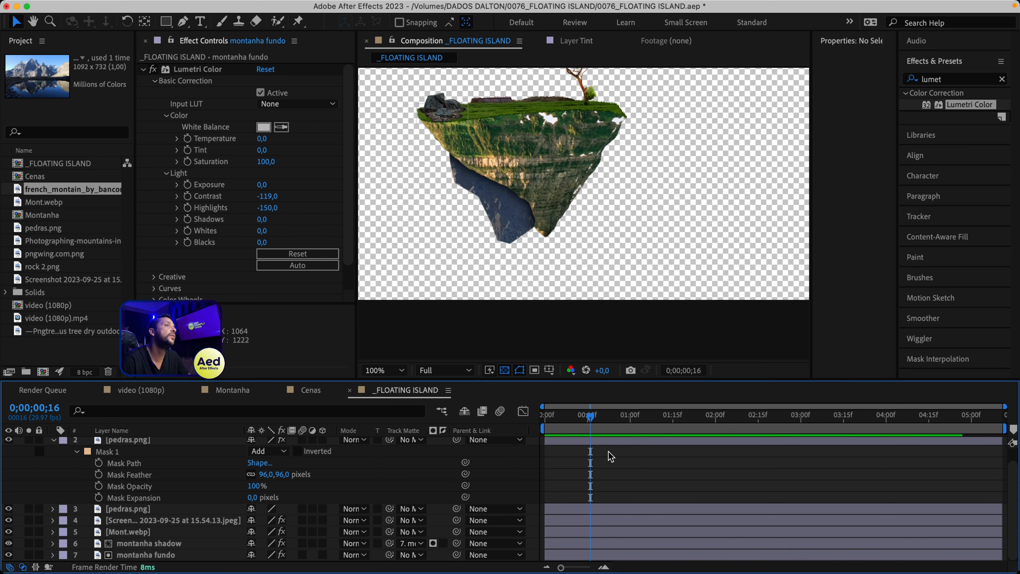
# Step: Add the Photographing-mountains image to the composition and draw a closed Pen mask around a dark rock patch on its slope
pyautogui.click(57, 265)
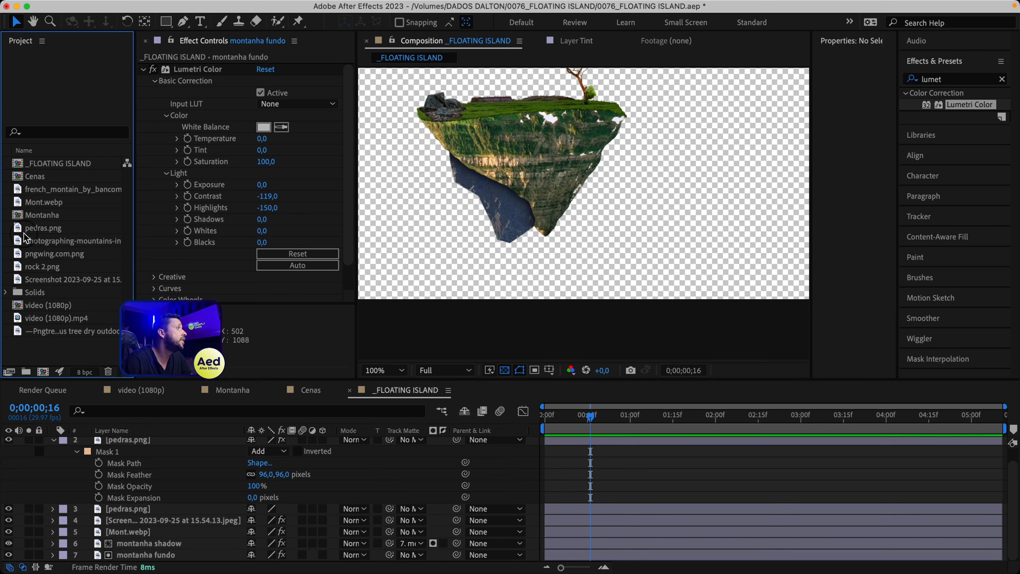
pyautogui.moveTo(57, 245); pyautogui.dragTo(690, 232)
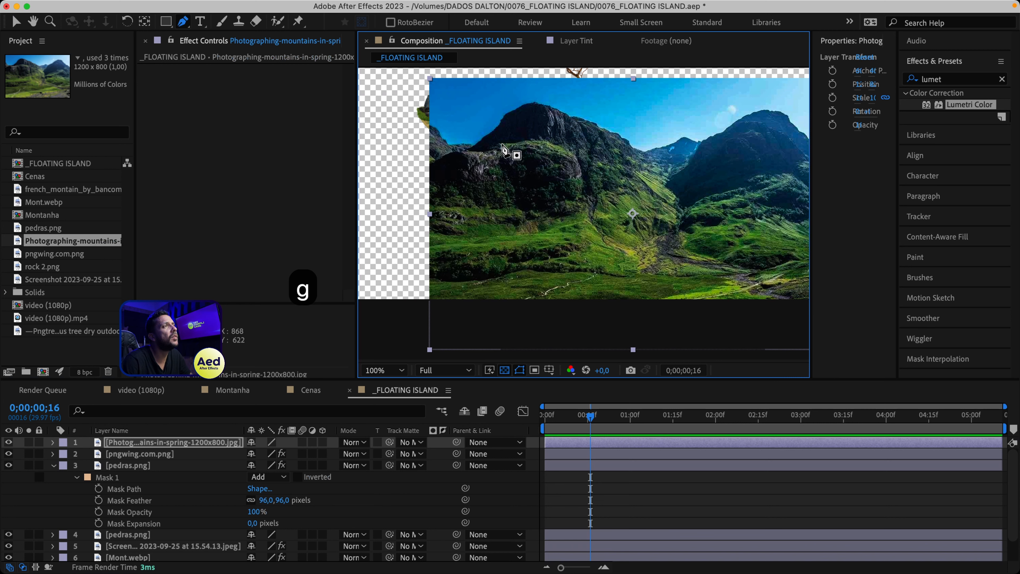
pyautogui.moveTo(551, 143)
pyautogui.mouseDown()
pyautogui.moveTo(582, 162)
pyautogui.moveTo(584, 199)
pyautogui.mouseUp()
pyautogui.moveTo(571, 207); pyautogui.dragTo(562, 210)
pyautogui.moveTo(541, 209)
pyautogui.mouseDown()
pyautogui.moveTo(516, 206)
pyautogui.moveTo(512, 180)
pyautogui.mouseUp()
pyautogui.moveTo(509, 174); pyautogui.dragTo(505, 168)
pyautogui.moveTo(506, 152); pyautogui.dragTo(533, 143)
pyautogui.click(555, 144)
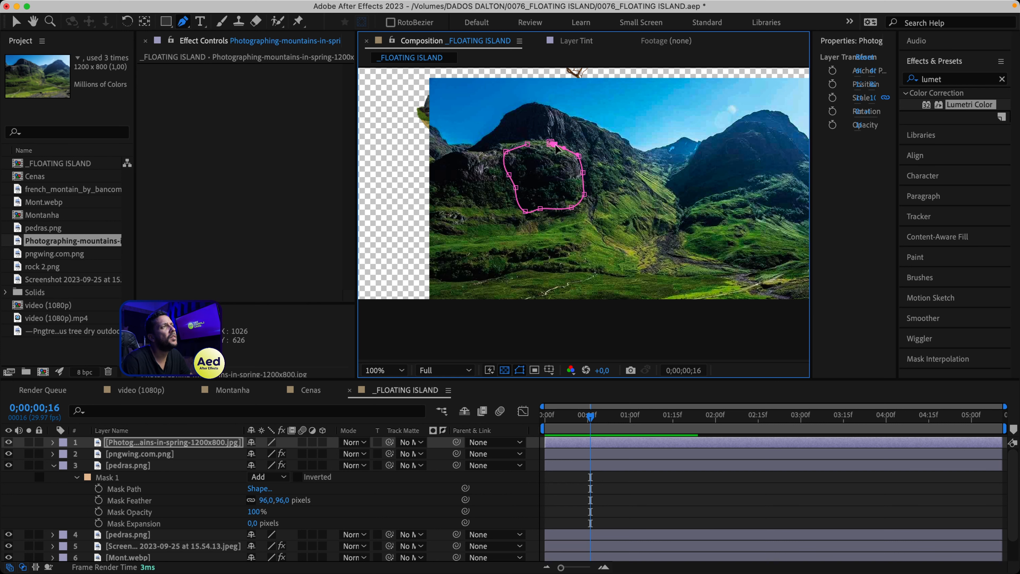
pyautogui.click(528, 144)
pyautogui.click(550, 143)
pyautogui.press('g')
pyautogui.press('g')
pyautogui.press('v')
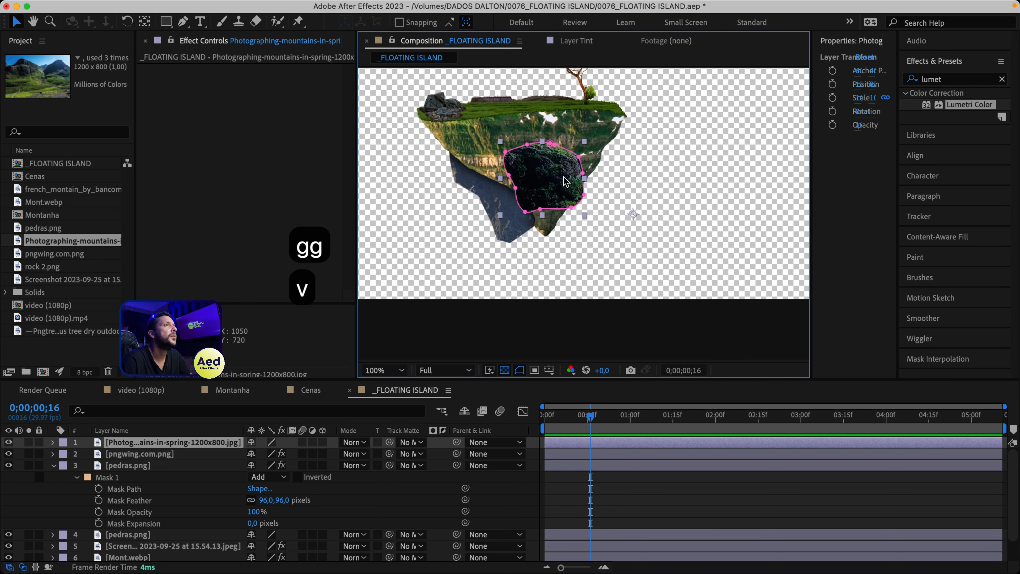
# Step: Center the rock patch's anchor point in its content, then rotate it, shrink it and place it on the cliff's upper left side
pyautogui.press('alt+super+Home')
pyautogui.press('w')
pyautogui.moveTo(590, 184); pyautogui.dragTo(512, 188)
pyautogui.press('v')
pyautogui.moveTo(503, 153); pyautogui.dragTo(552, 177)
pyautogui.press('super+z')
pyautogui.press('v')
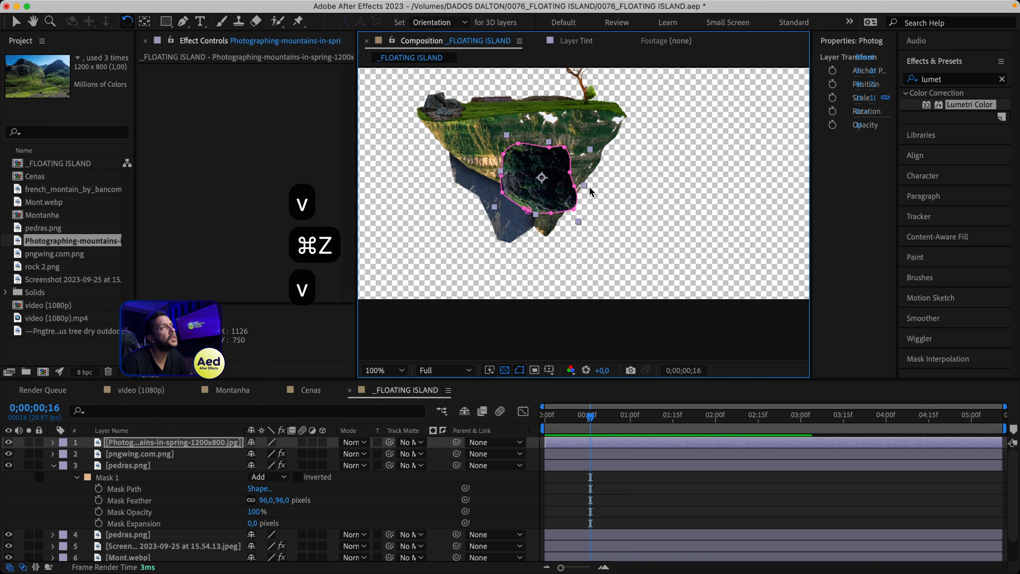
pyautogui.moveTo(585, 186); pyautogui.dragTo(468, 142)
pyautogui.click(628, 518)
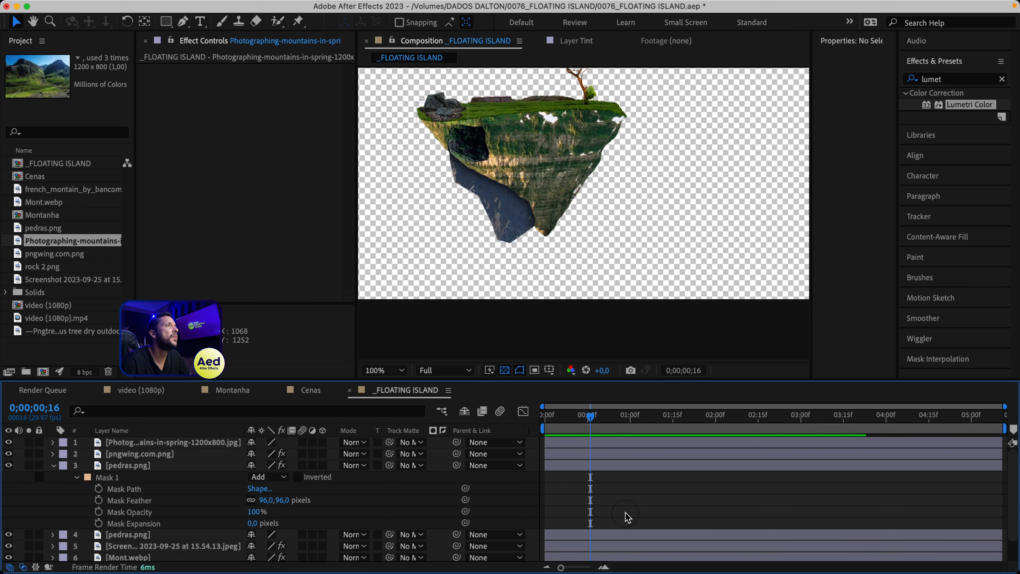
# Step: Copy the Roughen Edges effect from the Screenshot grass layer and paste it onto the Photographing-mountains layer
pyautogui.click(467, 159)
pyautogui.click(149, 546)
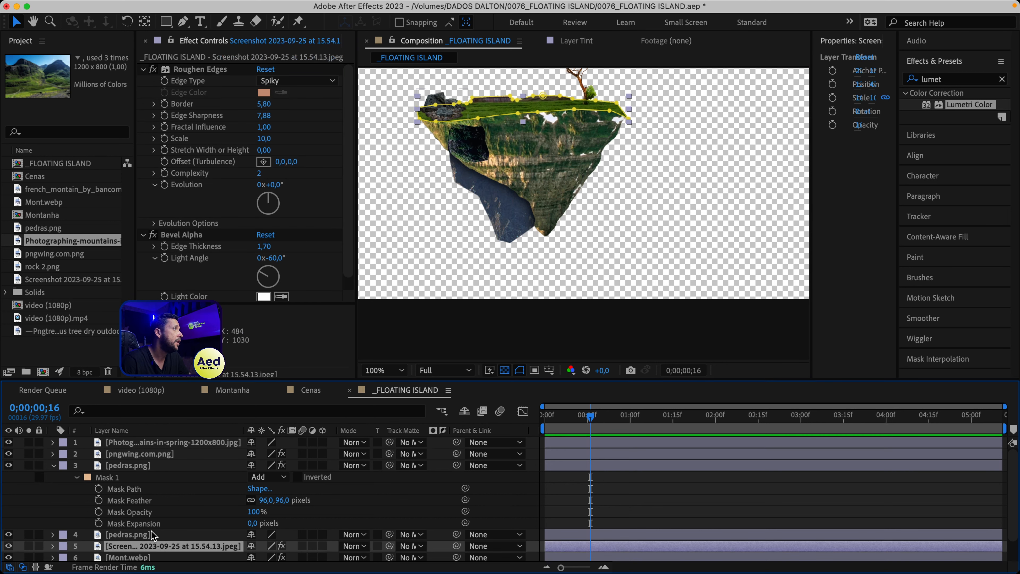
pyautogui.click(206, 66)
pyautogui.press('super+c')
pyautogui.press('super+c')
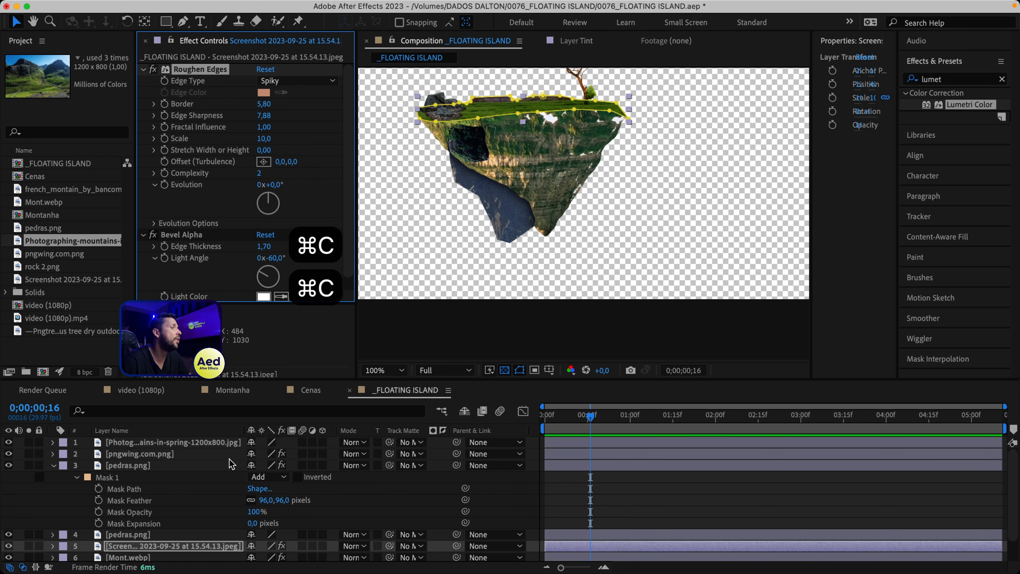
pyautogui.click(177, 444)
pyautogui.press('super+v')
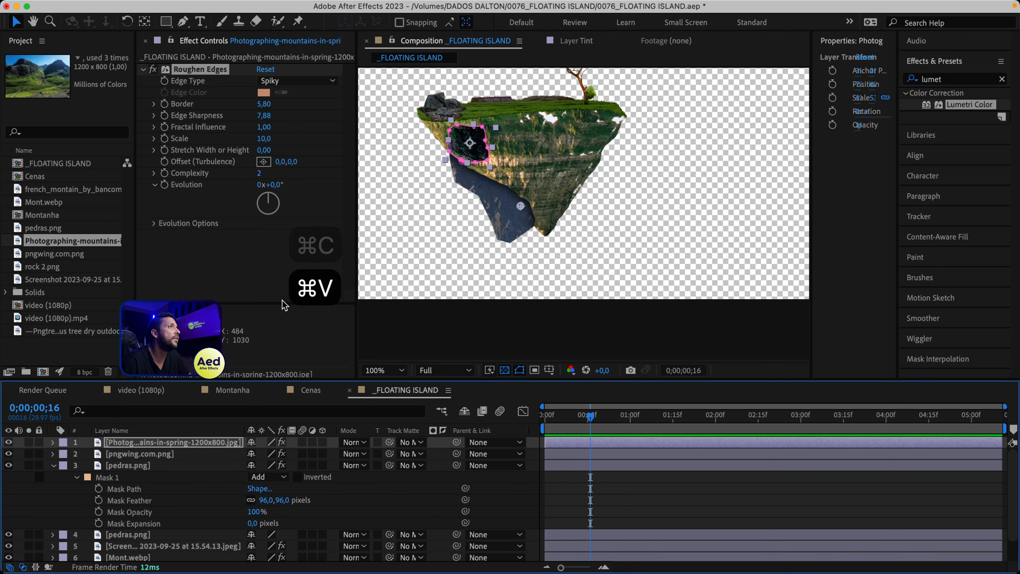
# Step: Set the rock patch's Roughen Edges to Border 4.50, Scale 28 and Offset 362.5, 327.5
pyautogui.scroll(2, 477, 165)
pyautogui.press('space')
pyautogui.moveTo(460, 180); pyautogui.dragTo(492, 135)
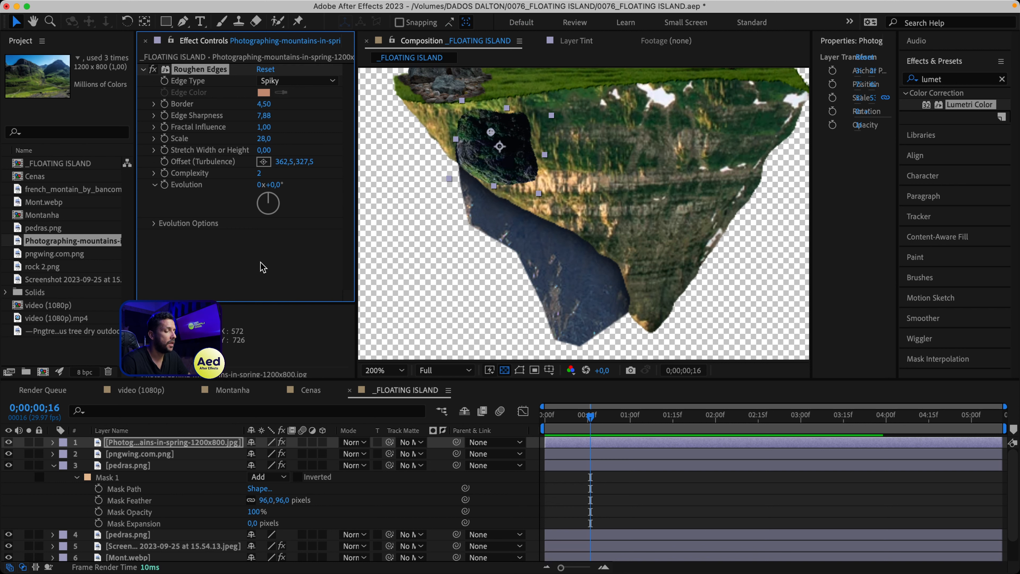
# Step: Apply Drop Shadow to the rock patch with Opacity 100% and Softness 42
pyautogui.click(959, 77)
pyautogui.write('drop s')
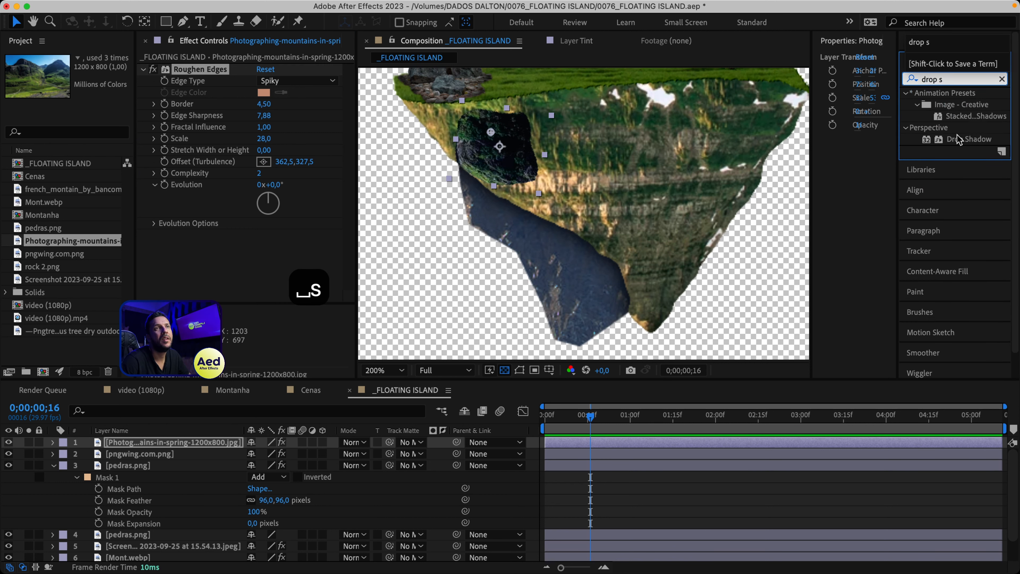
pyautogui.doubleClick(958, 138)
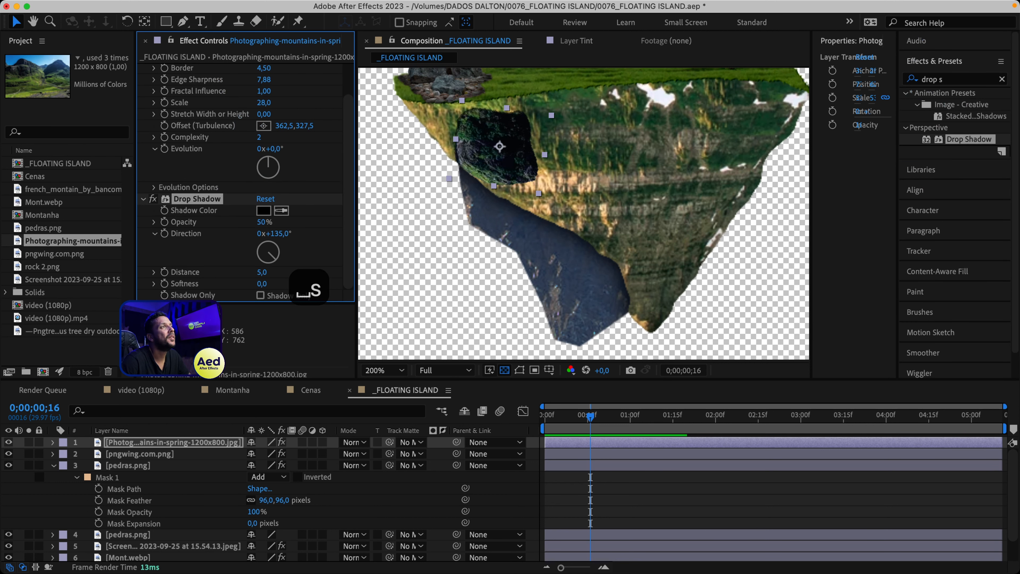
pyautogui.moveTo(266, 287); pyautogui.dragTo(293, 297)
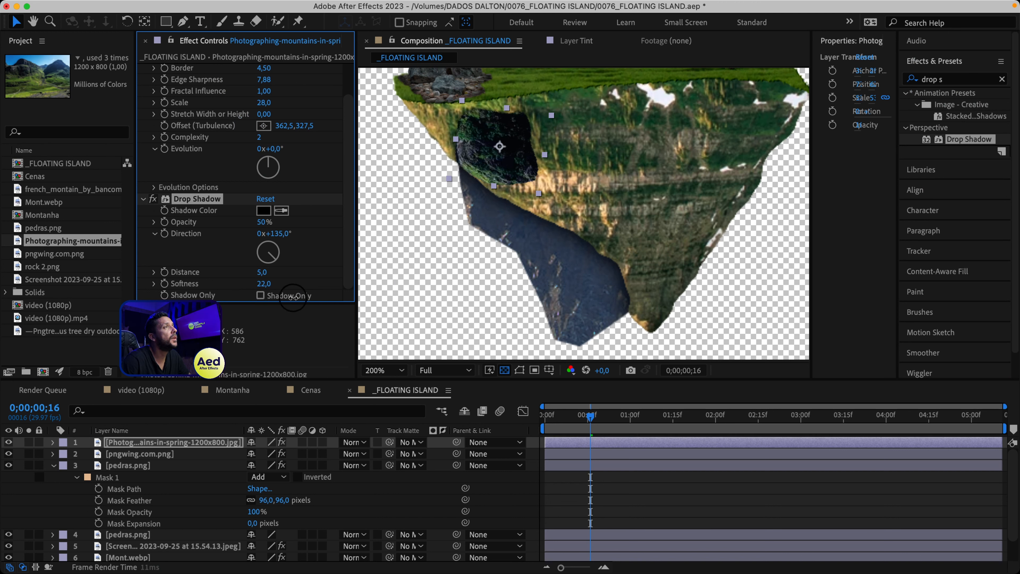
pyautogui.moveTo(257, 222); pyautogui.dragTo(508, 230)
# Step: Nudge the rock patch, reshape its mask's right edge, and set Roughen Edges to type Roughen, Border 22.60, Edge Sharpness 1.44, Scale 68
pyautogui.click(505, 142)
pyautogui.moveTo(534, 158); pyautogui.dragTo(533, 162)
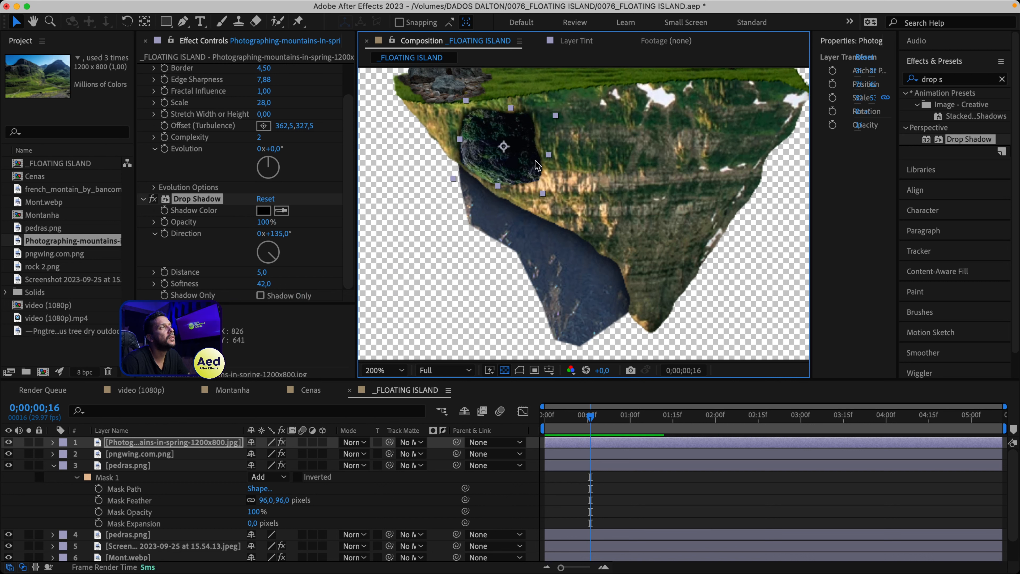
pyautogui.click(539, 133)
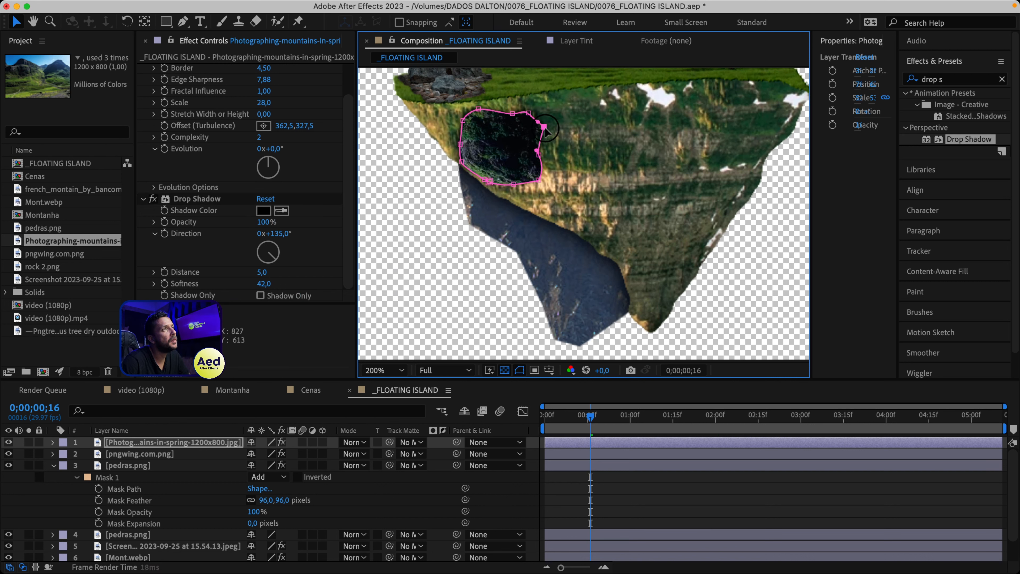
pyautogui.moveTo(537, 179)
pyautogui.mouseDown()
pyautogui.moveTo(565, 187)
pyautogui.moveTo(553, 180)
pyautogui.mouseUp()
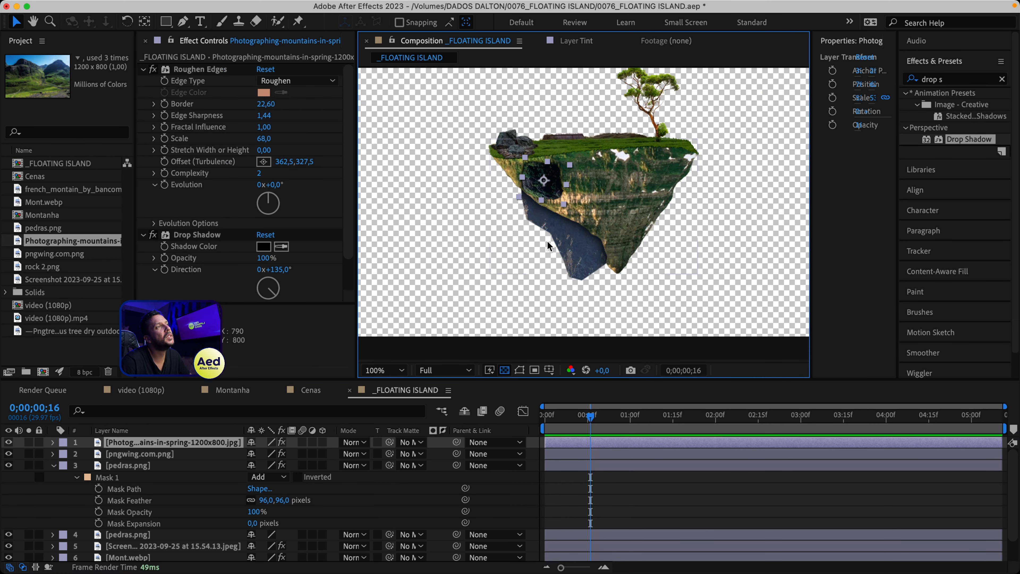
# Step: Duplicate the rock patch, shrink the copy, flip it horizontally and place it on the cliff's upper right side
pyautogui.press('super+d')
pyautogui.moveTo(566, 187); pyautogui.dragTo(653, 213)
pyautogui.rightClick(636, 207)
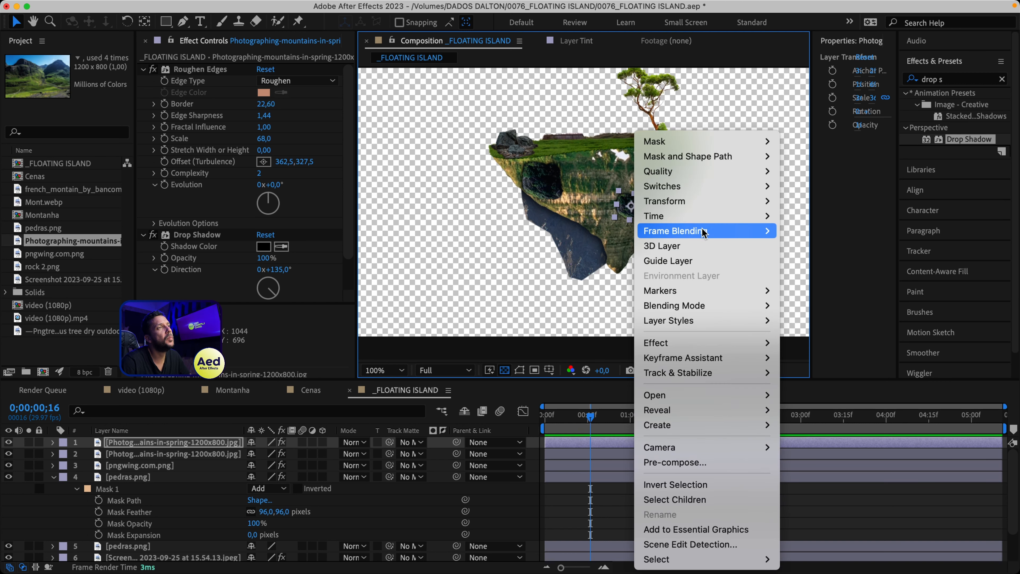
pyautogui.moveTo(716, 201)
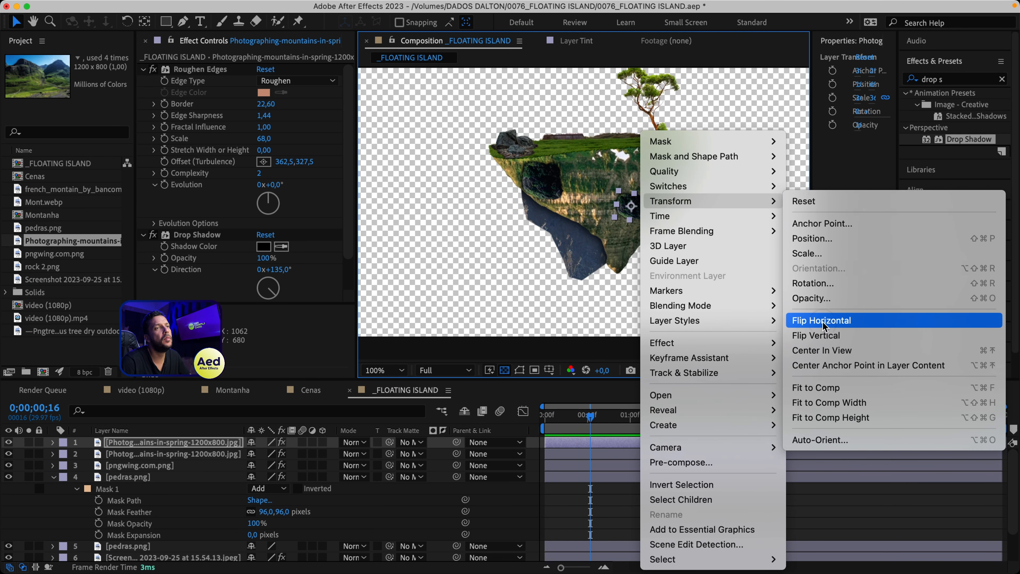
pyautogui.click(815, 321)
pyautogui.moveTo(639, 211); pyautogui.dragTo(663, 178)
# Step: Apply Lumetri Color to the duplicated rock patch and set its Saturation to 35 and Contrast to 93
pyautogui.hotkey('ctrl', 'space')
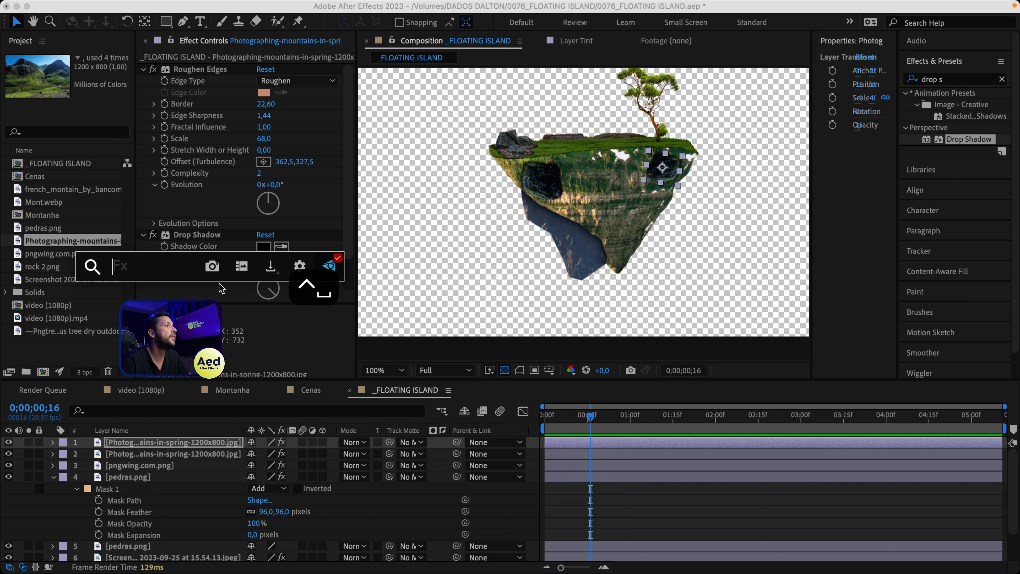
pyautogui.click(974, 80)
pyautogui.press('super+a')
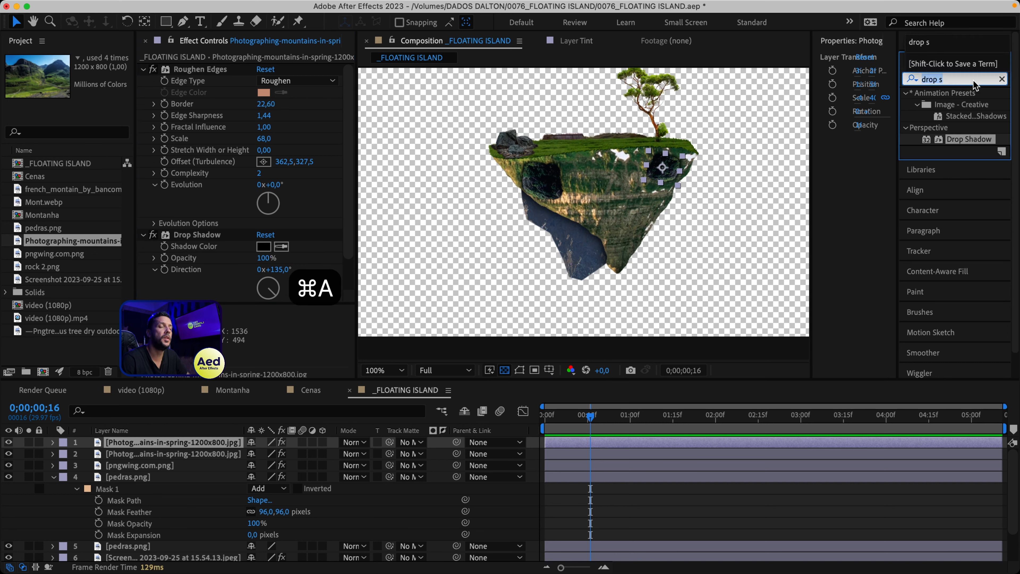
pyautogui.write('lume')
pyautogui.doubleClick(977, 107)
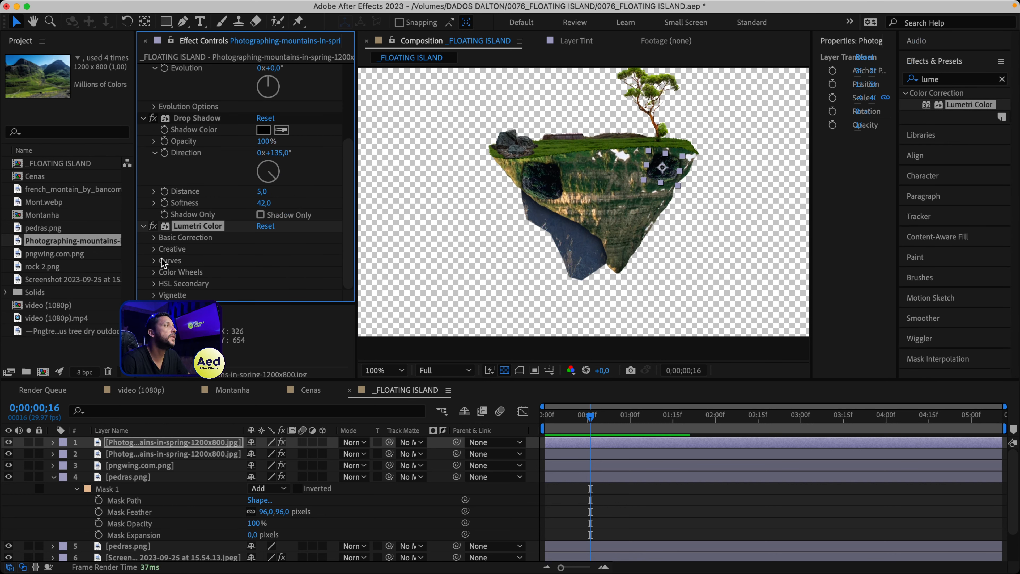
pyautogui.click(153, 238)
pyautogui.moveTo(271, 195); pyautogui.dragTo(229, 201)
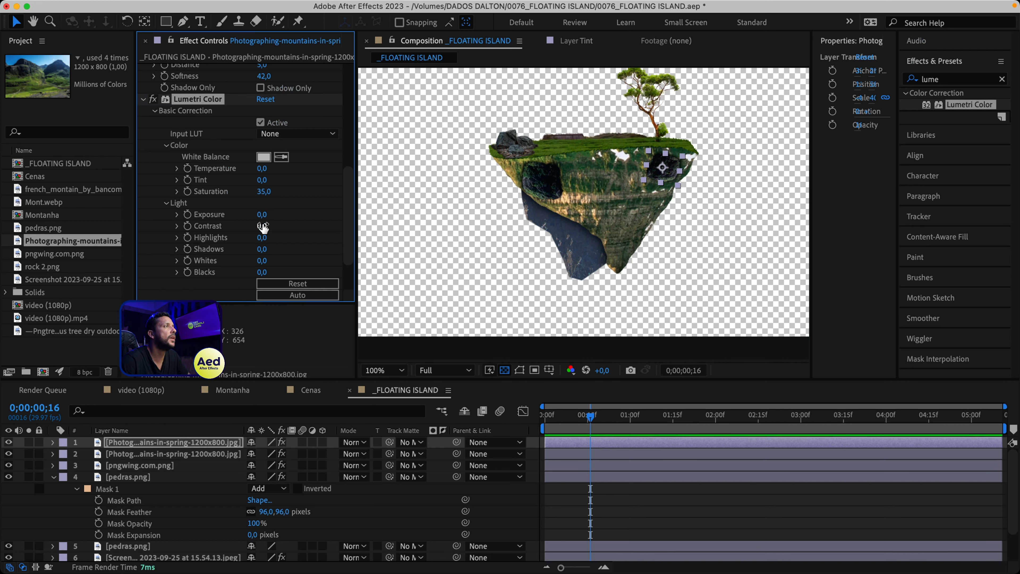
pyautogui.moveTo(262, 228); pyautogui.dragTo(157, 242)
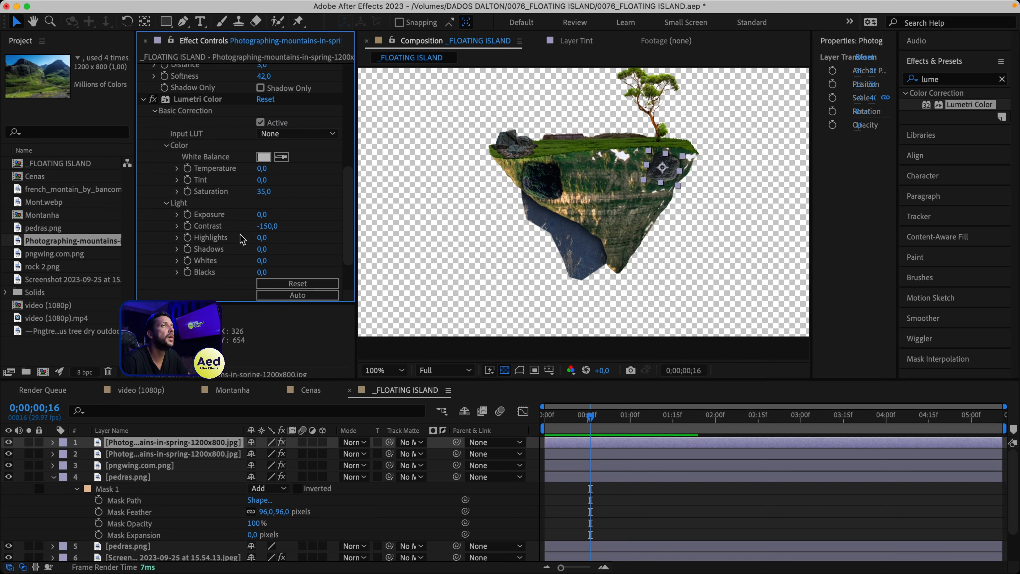
pyautogui.moveTo(464, 237); pyautogui.dragTo(541, 240)
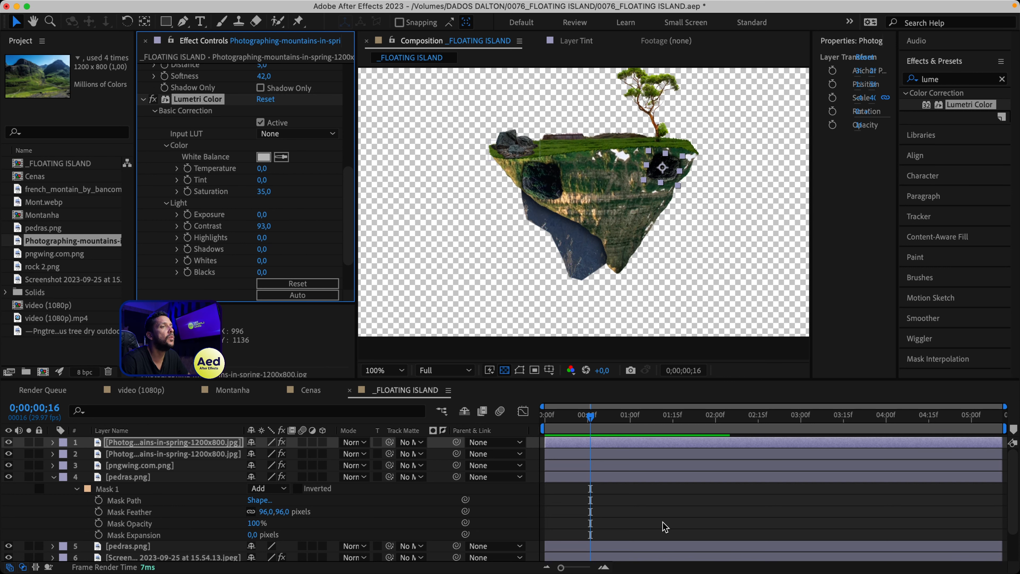
pyautogui.click(662, 524)
pyautogui.scroll(-1, 537, 225)
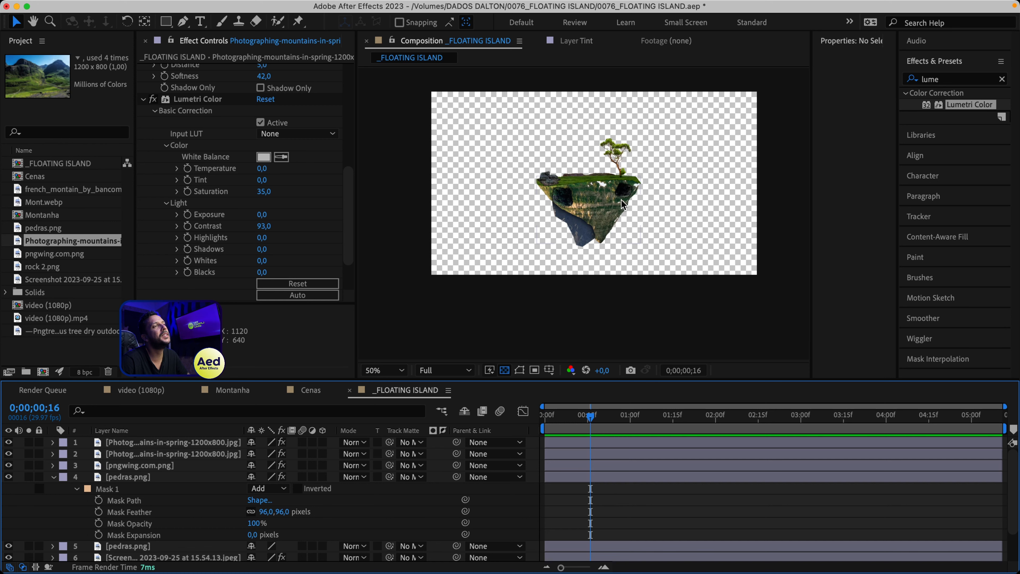
pyautogui.click(99, 523)
pyautogui.press('super+a')
pyautogui.press('s')
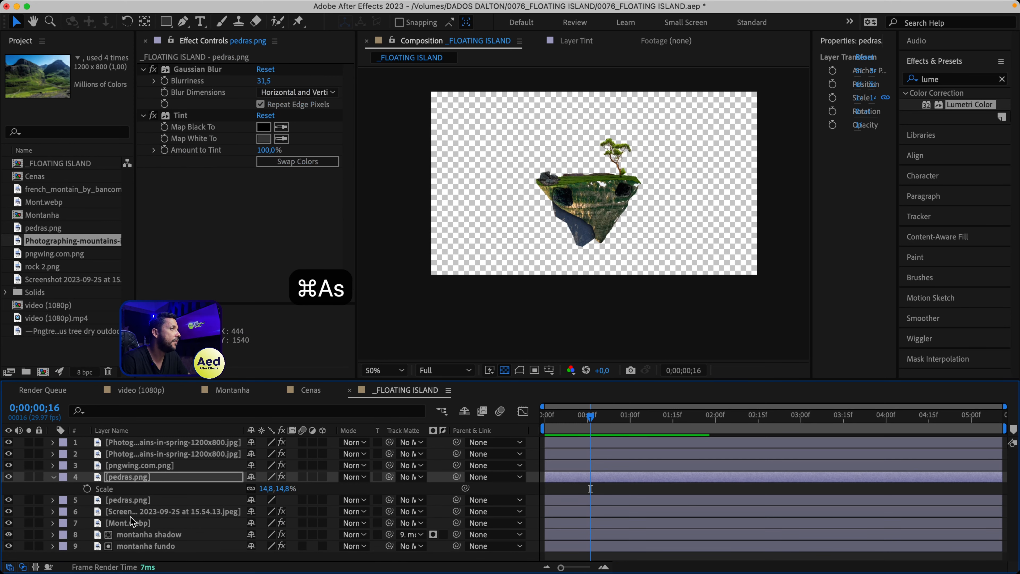
pyautogui.click(133, 522)
pyautogui.press('super+z')
# Step: Copy the Roughen Edges effect from Mont.webp and paste it onto montanha fundo
pyautogui.click(135, 536)
pyautogui.click(163, 546)
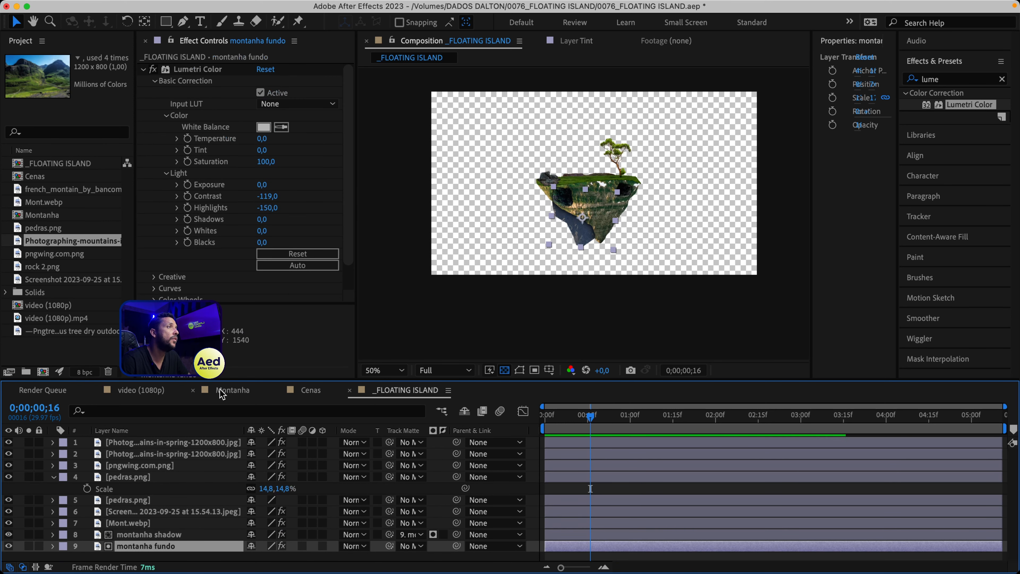
pyautogui.click(141, 70)
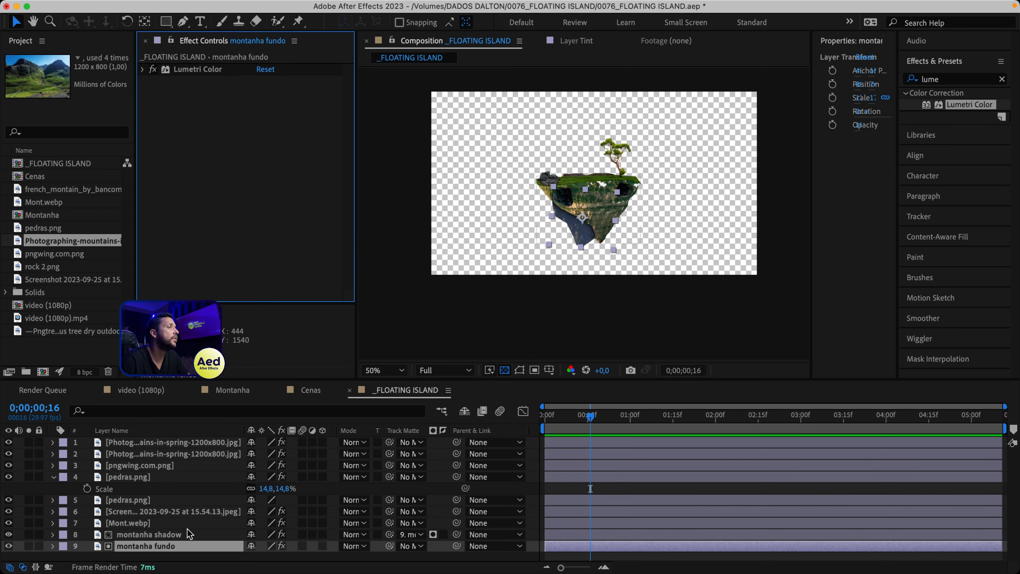
pyautogui.click(165, 466)
pyautogui.click(161, 523)
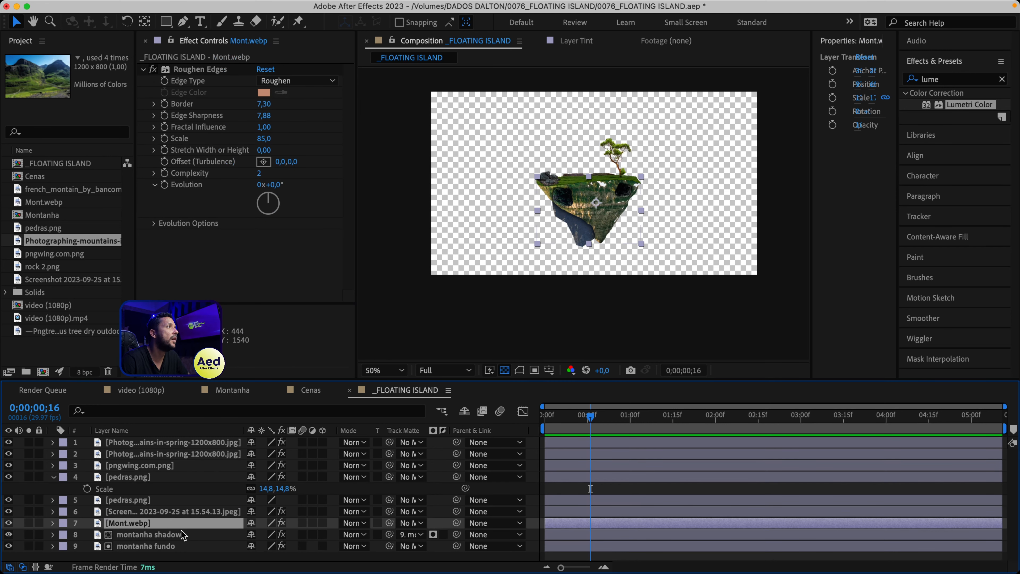
pyautogui.click(193, 70)
pyautogui.press('super+c')
pyautogui.press('super+c')
pyautogui.click(128, 547)
pyautogui.press('super+v')
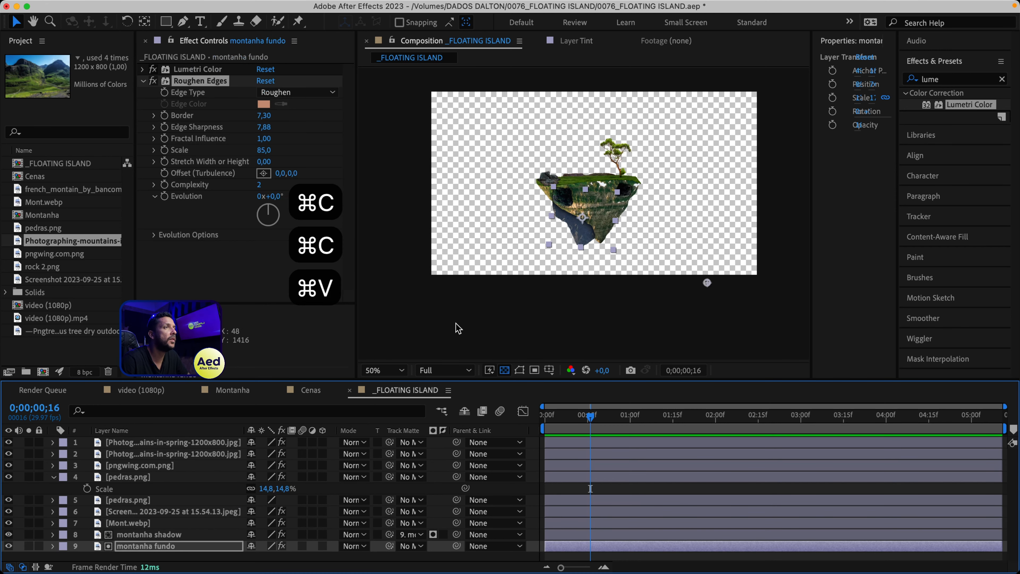
pyautogui.scroll(2, 583, 277)
pyautogui.scroll(-1, 582, 297)
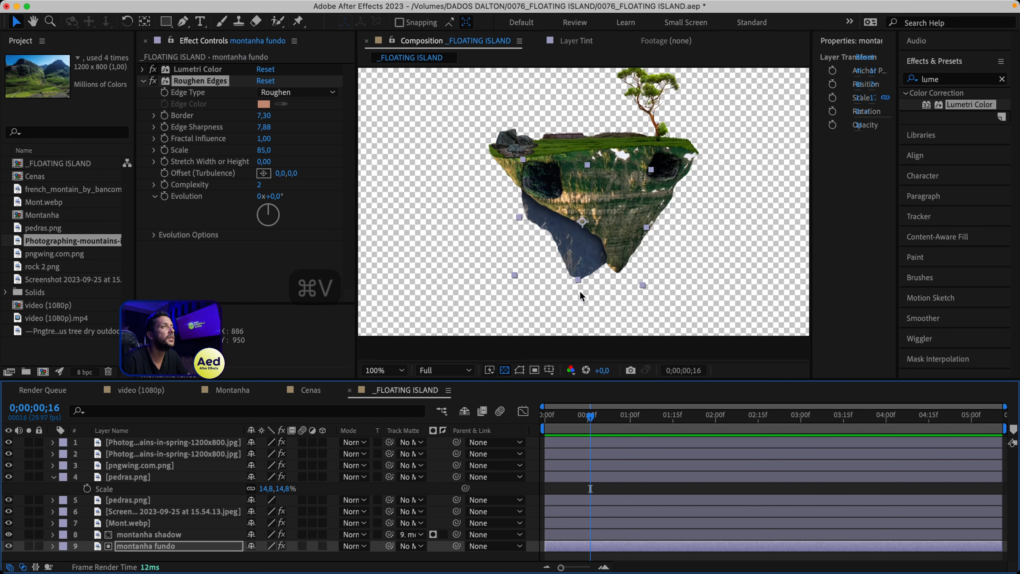
# Step: Save the project and collapse the open properties of all layers
pyautogui.click(618, 490)
pyautogui.scroll(-1, 598, 287)
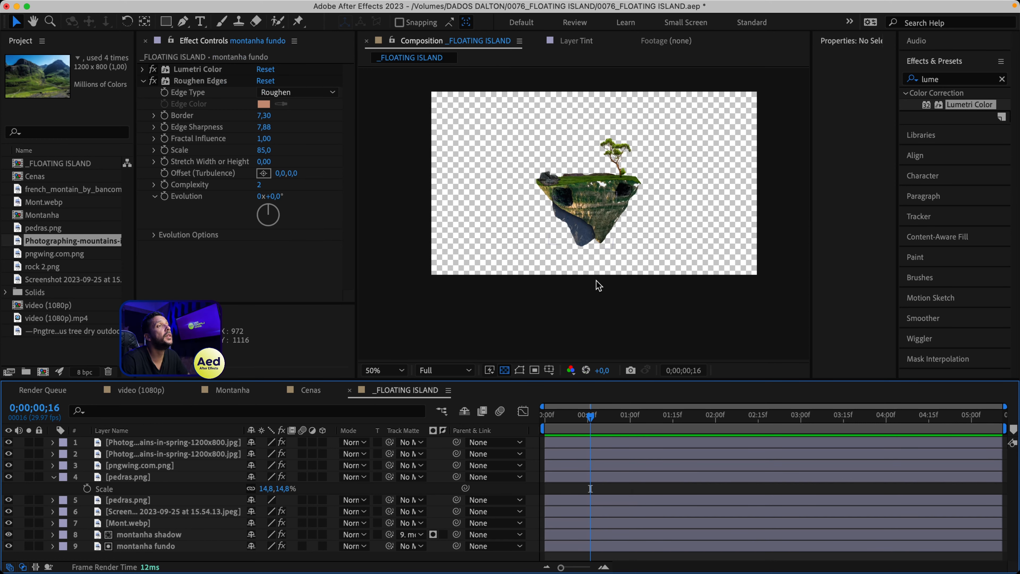
pyautogui.press('cmd+s')
pyautogui.press('cmd+a')
pyautogui.press('s')
pyautogui.press('s')
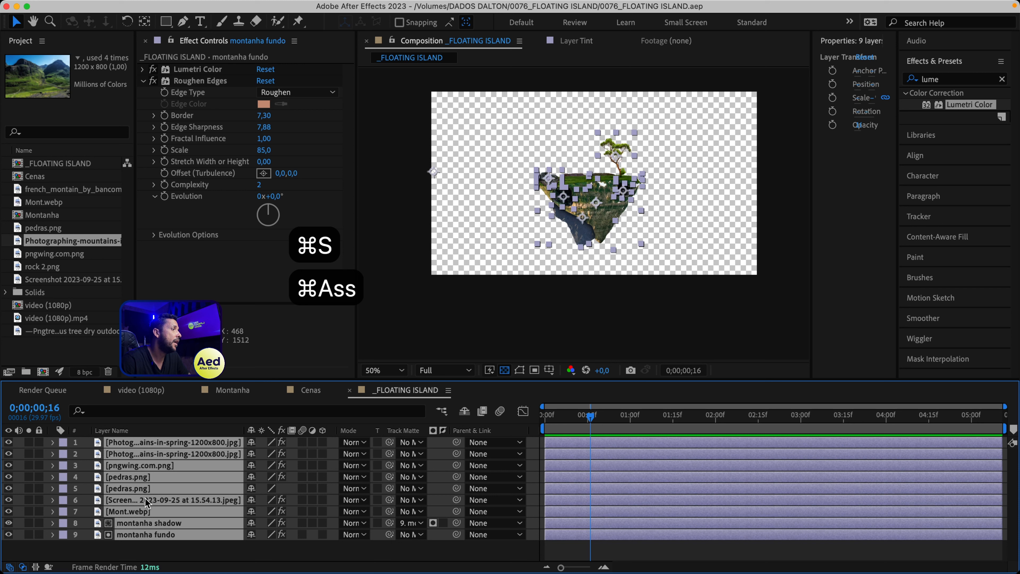
# Step: Add an adjustment layer above all the island layers and name it Cor
pyautogui.rightClick(140, 553)
pyautogui.moveTo(249, 396)
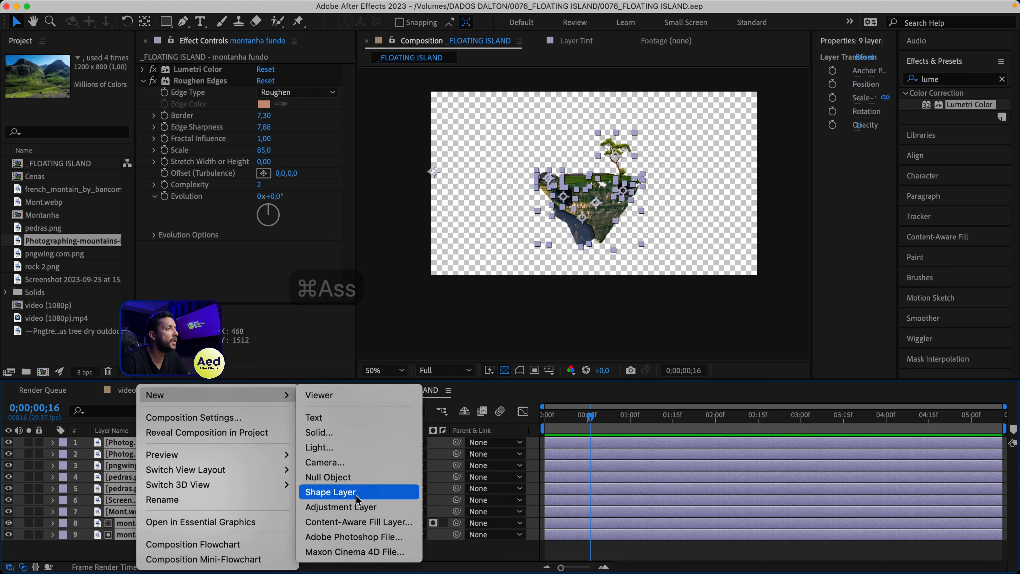
pyautogui.click(354, 510)
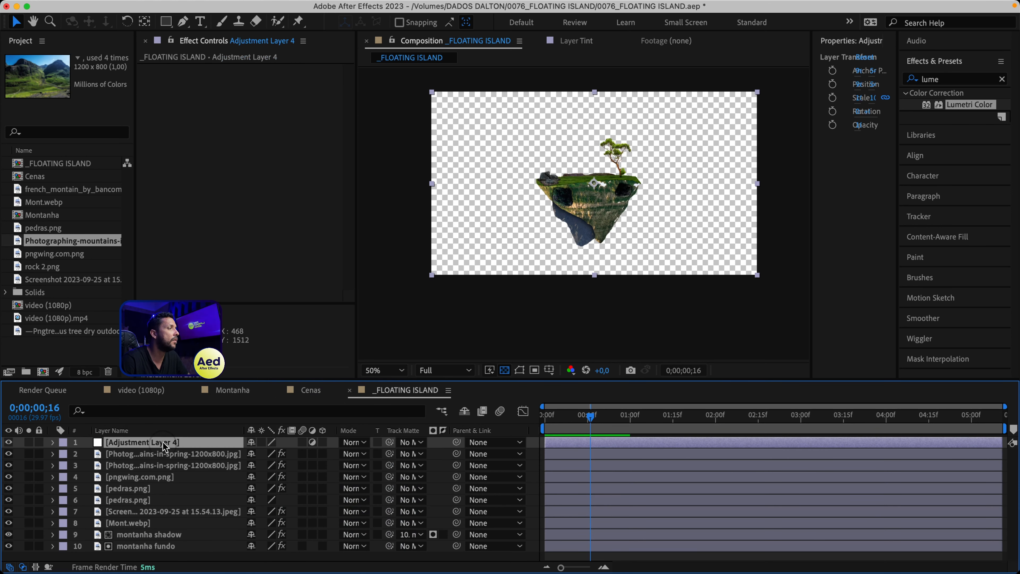
pyautogui.press('Return')
pyautogui.write('CVor')
pyautogui.press('BackSpace')
pyautogui.press('BackSpace')
pyautogui.press('BackSpace')
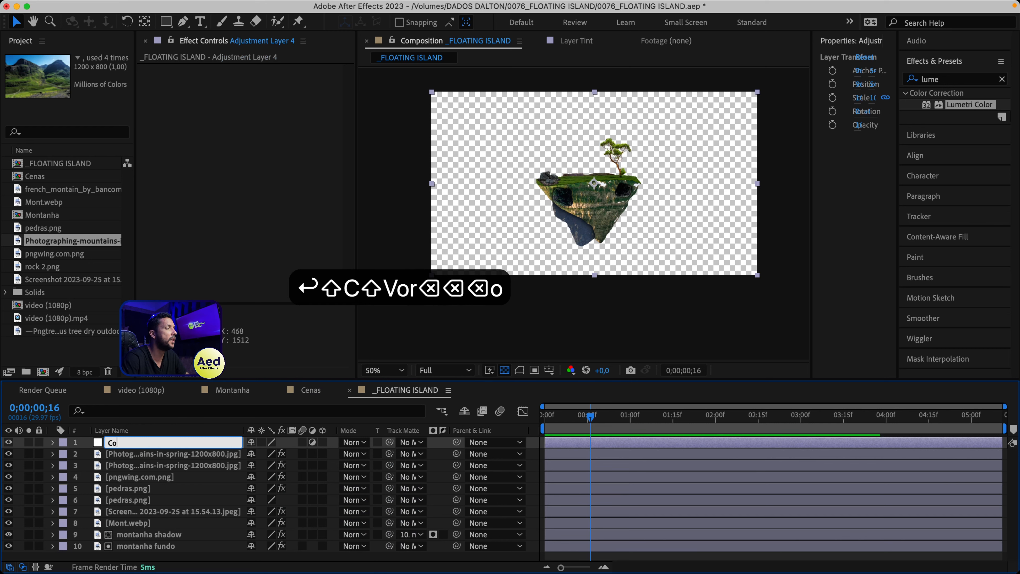
pyautogui.write('or')
pyautogui.press('Return')
# Step: Apply Lumetri Color to the Cor layer with Saturation 67, Temperature 37, Contrast 2 and Highlights 69
pyautogui.doubleClick(969, 106)
pyautogui.press('.')
pyautogui.click(166, 83)
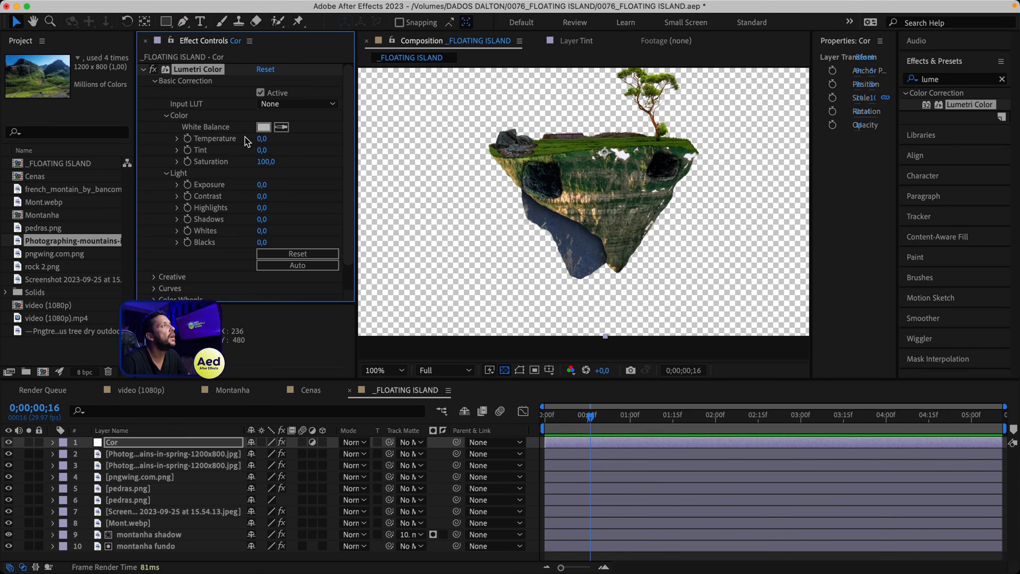
pyautogui.moveTo(267, 164); pyautogui.dragTo(252, 162)
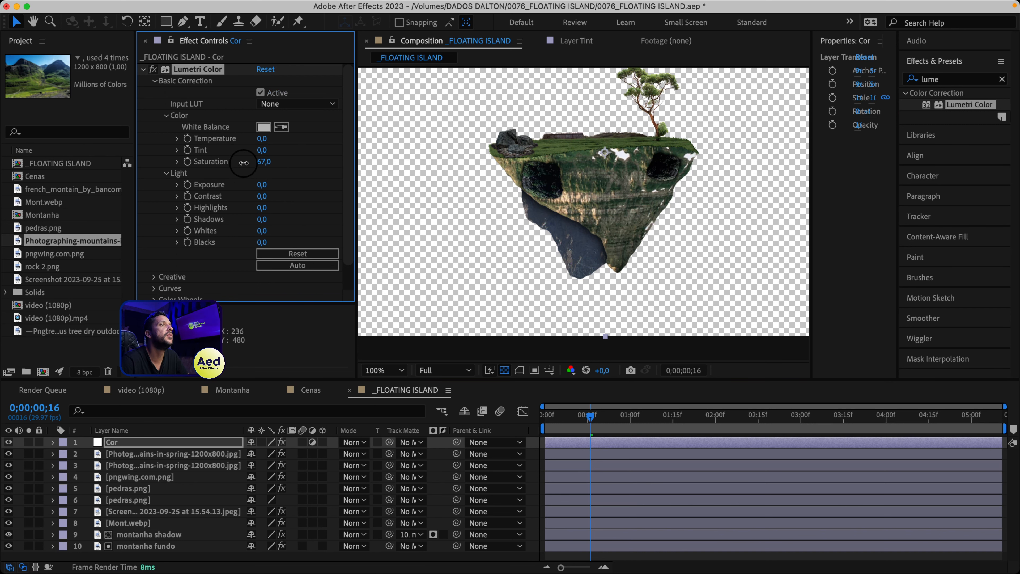
pyautogui.press('space')
pyautogui.moveTo(262, 138); pyautogui.dragTo(280, 138)
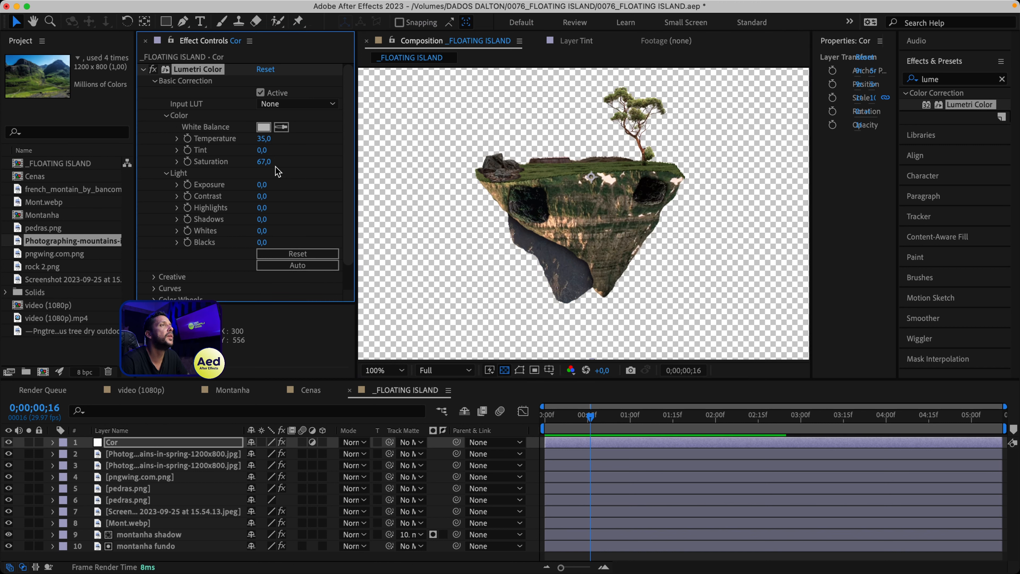
pyautogui.moveTo(264, 139); pyautogui.dragTo(249, 140)
pyautogui.moveTo(262, 196); pyautogui.dragTo(245, 205)
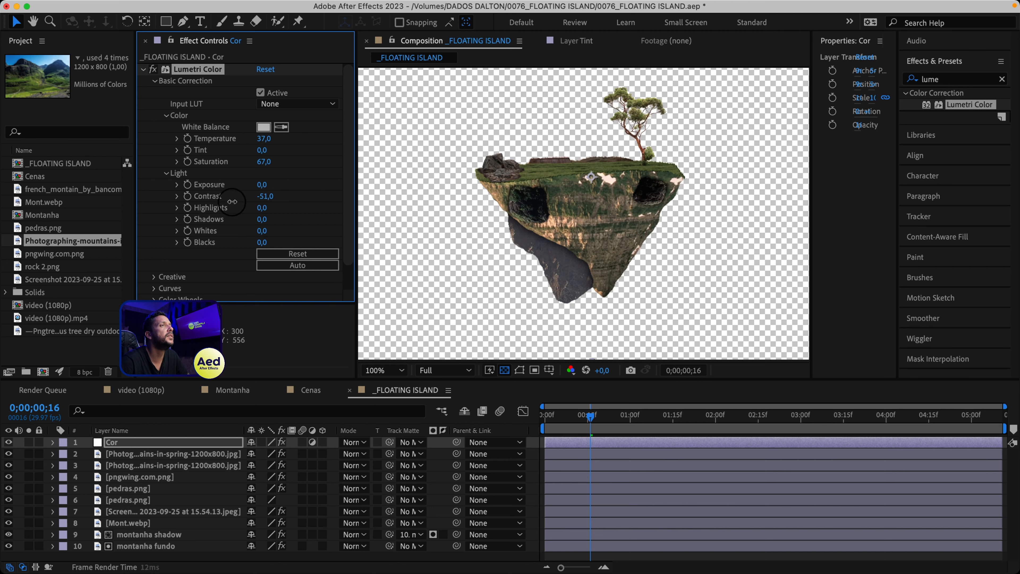
pyautogui.moveTo(261, 208); pyautogui.dragTo(289, 209)
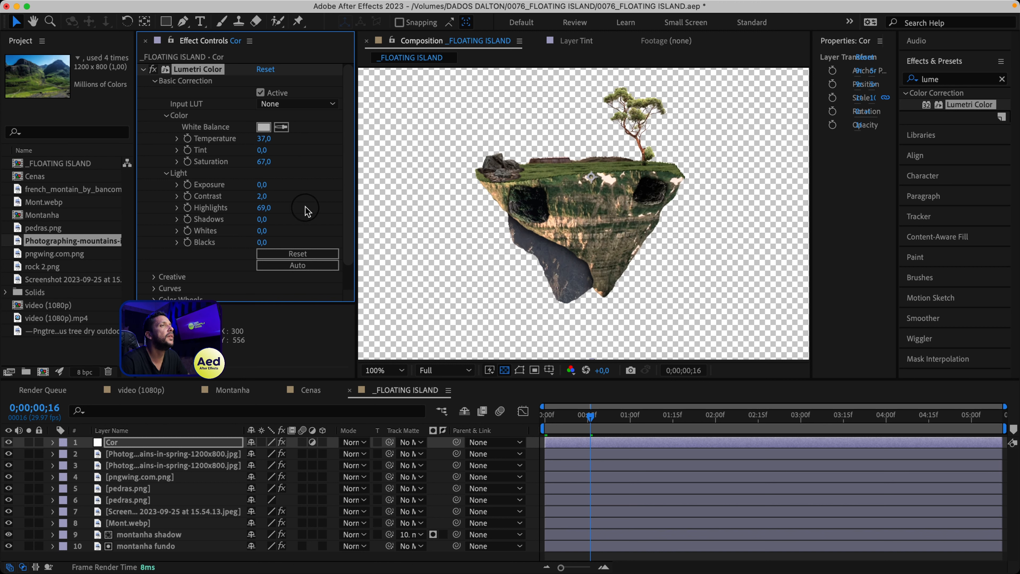
# Step: Save the project and show the Cor layer's Scale property
pyautogui.press('super+a')
pyautogui.press('s')
pyautogui.press('s')
pyautogui.press('s')
pyautogui.click(561, 464)
pyautogui.click(566, 443)
pyautogui.scroll(-1, 569, 265)
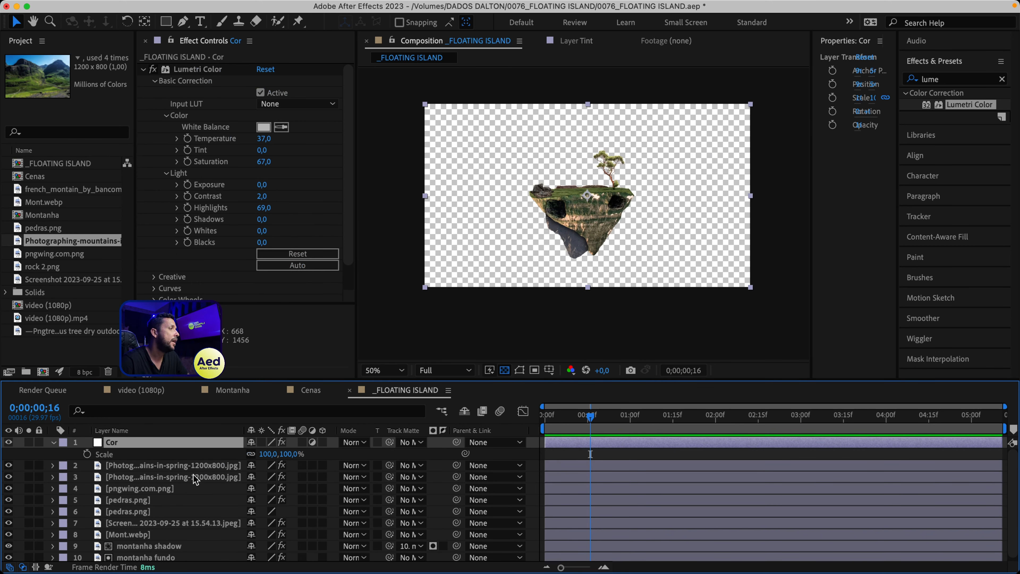
# Step: Pre-compose all layers into a new composition named Montanha, moving all attributes into it
pyautogui.press('shift+super+a')
pyautogui.click(193, 488)
pyautogui.press('super+a')
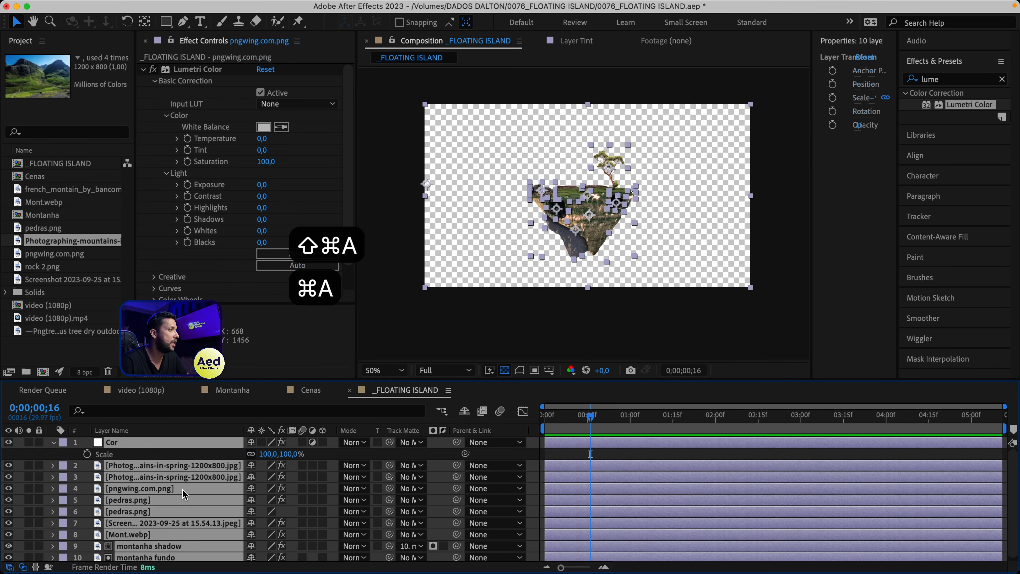
pyautogui.press('shift+super+c')
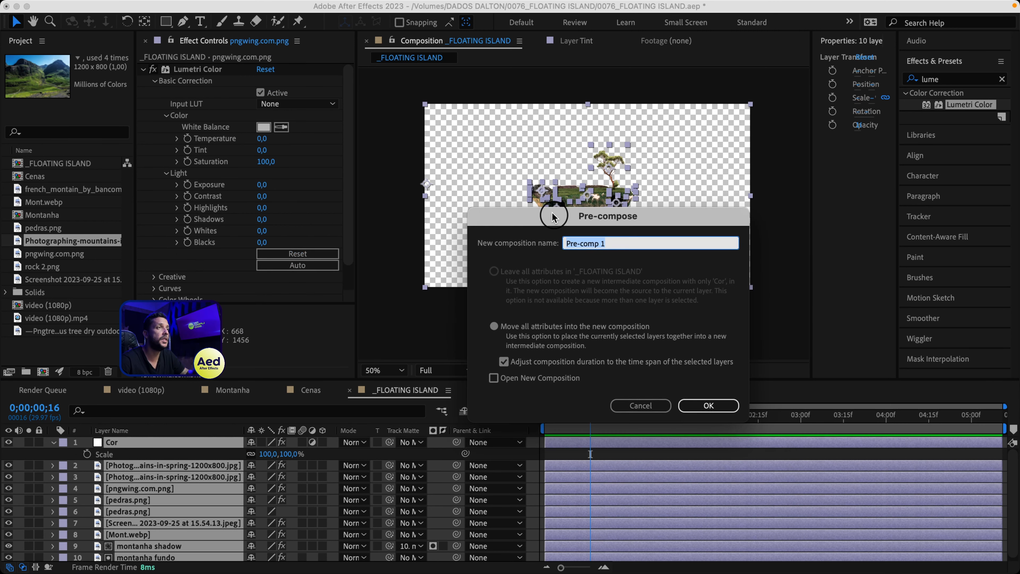
pyautogui.write('Monta')
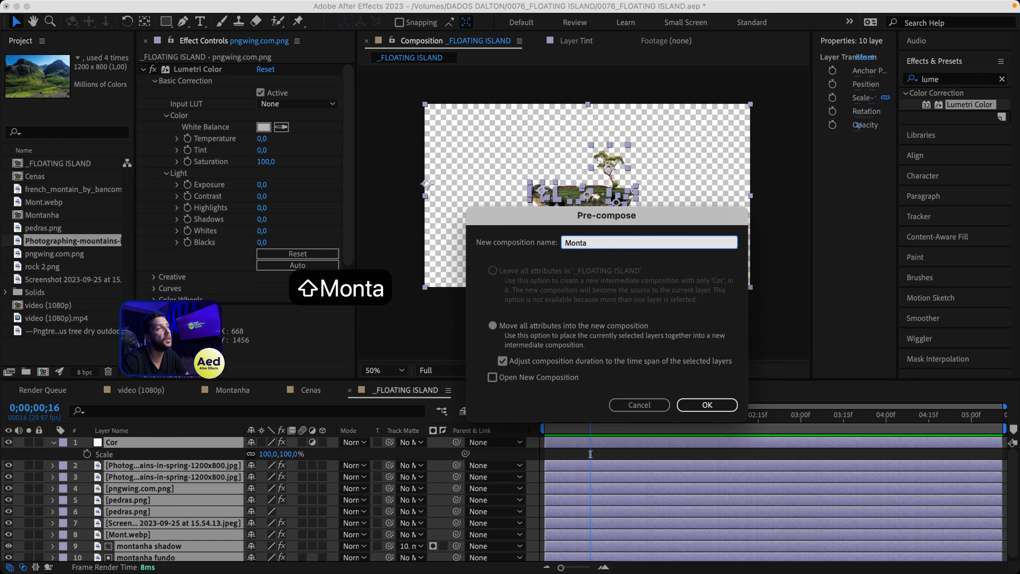
pyautogui.write('nha')
pyautogui.press('Return')
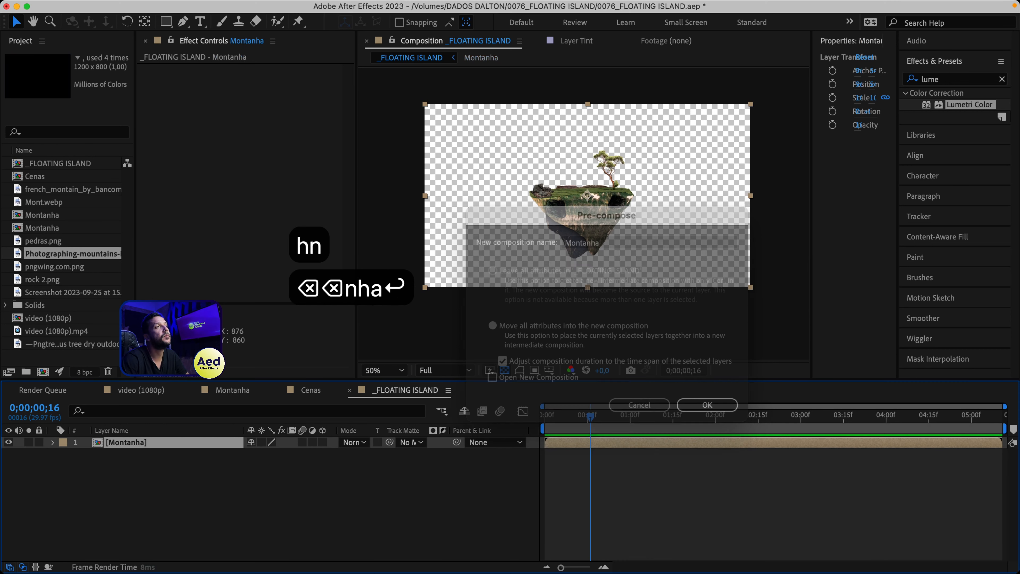
# Step: Place video (1080p).mp4 beneath the Montanha layer and shift the footage down within the frame at the first frame
pyautogui.moveTo(60, 331); pyautogui.dragTo(110, 474)
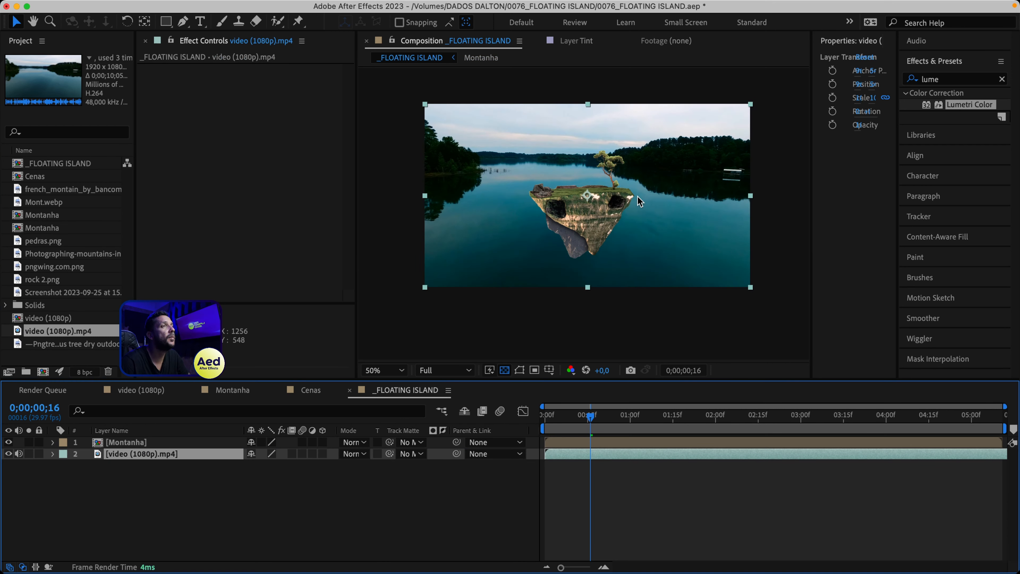
pyautogui.moveTo(559, 418)
pyautogui.mouseDown()
pyautogui.moveTo(783, 438)
pyautogui.moveTo(986, 438)
pyautogui.moveTo(542, 422)
pyautogui.mouseUp()
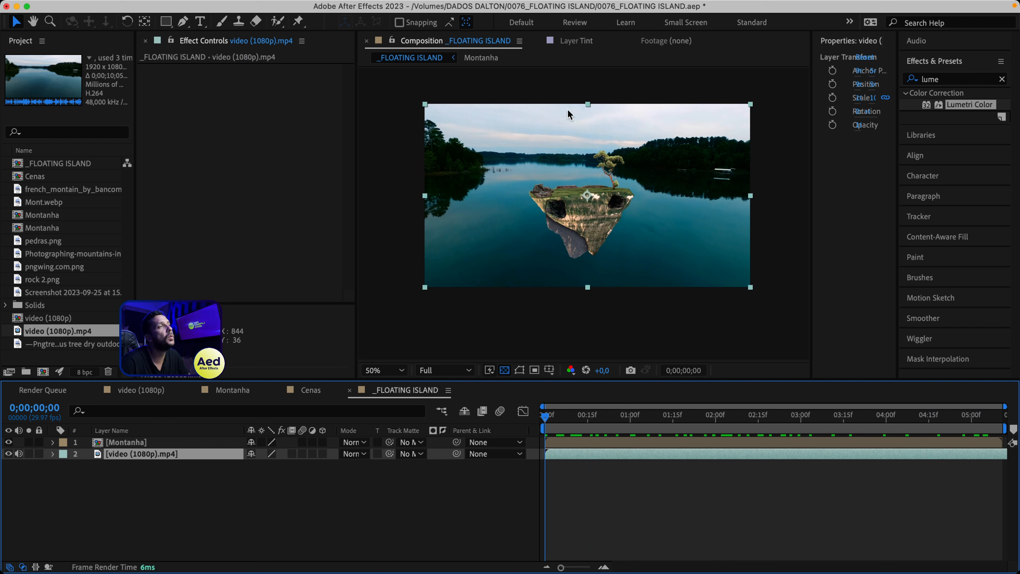
pyautogui.moveTo(491, 160); pyautogui.dragTo(490, 197)
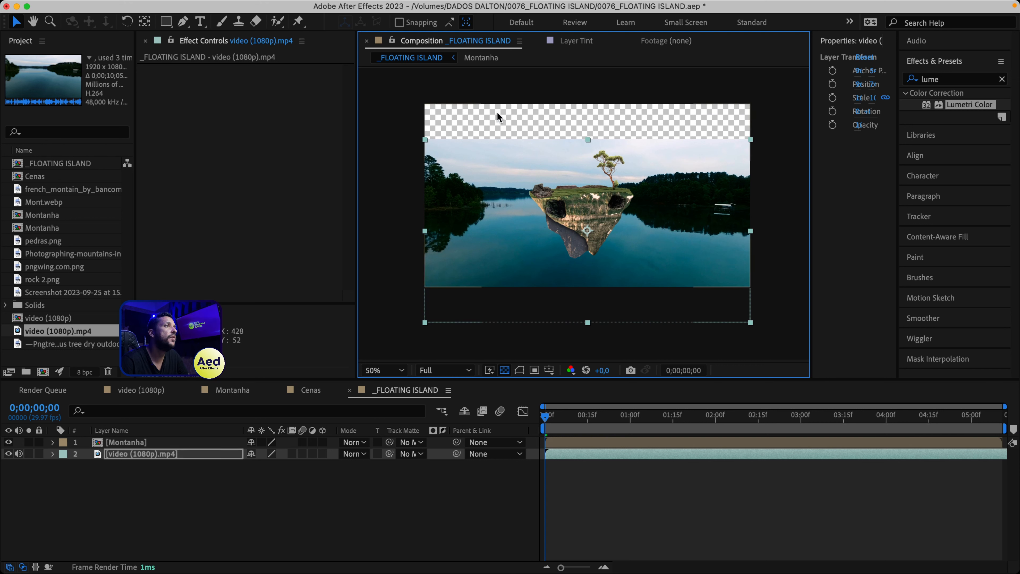
# Step: Duplicate the lake video, flip the copy vertically and move it up so its sky fills the empty strip
pyautogui.click(121, 467)
pyautogui.click(157, 453)
pyautogui.press('super+d')
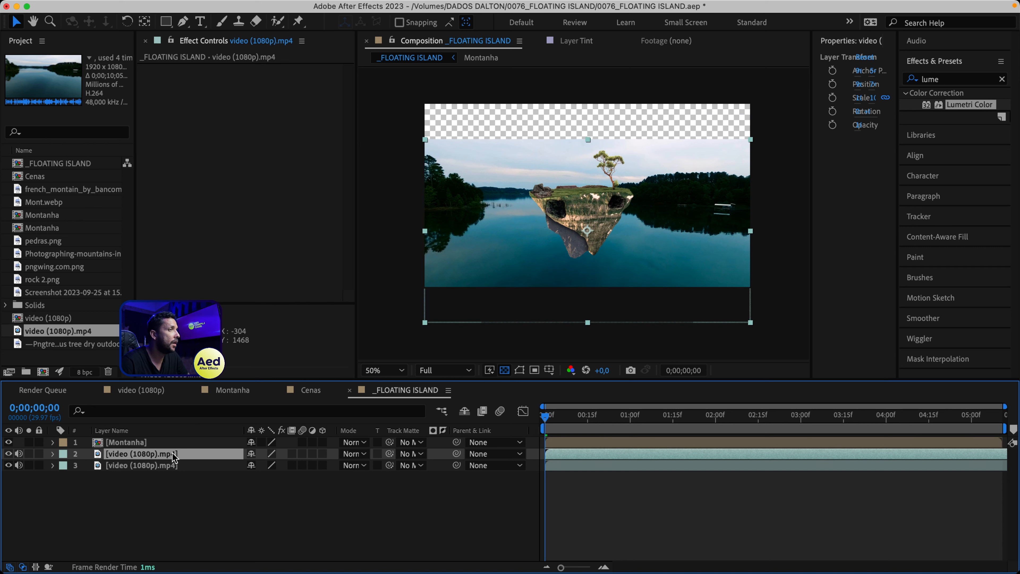
pyautogui.rightClick(173, 457)
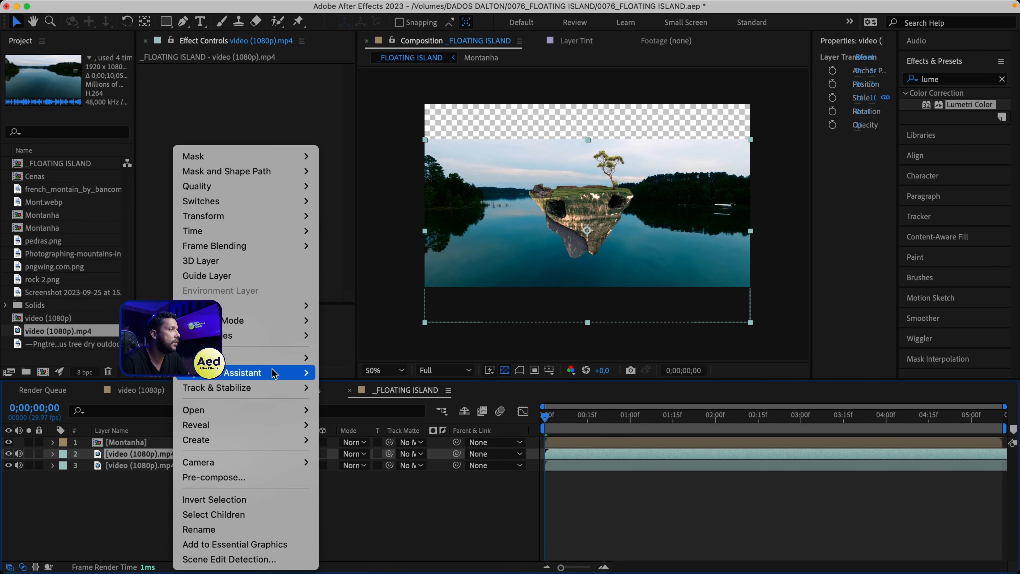
pyautogui.moveTo(245, 215)
pyautogui.click(368, 348)
pyautogui.scroll(2, 416, 327)
pyautogui.click(556, 95)
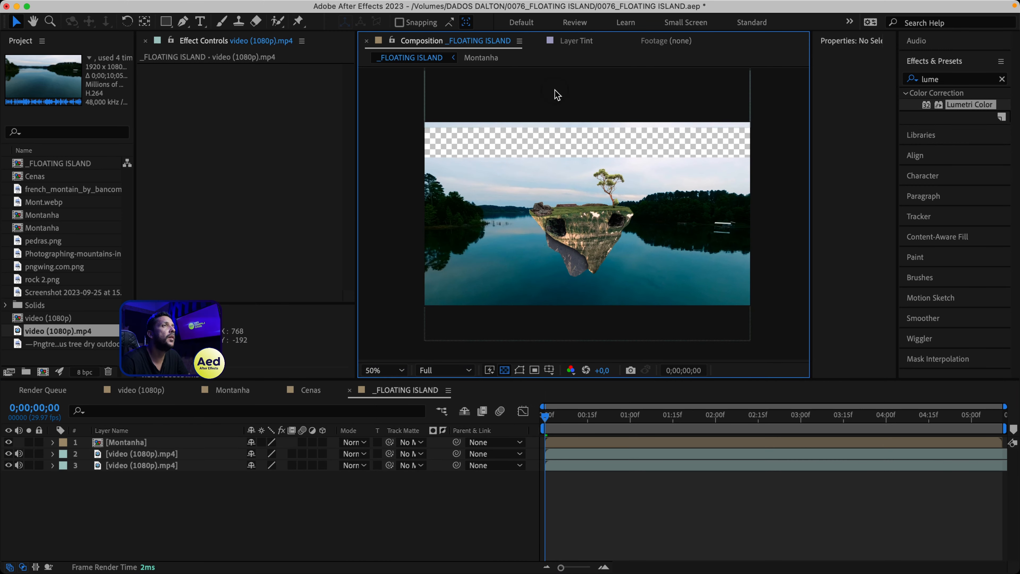
pyautogui.click(564, 116)
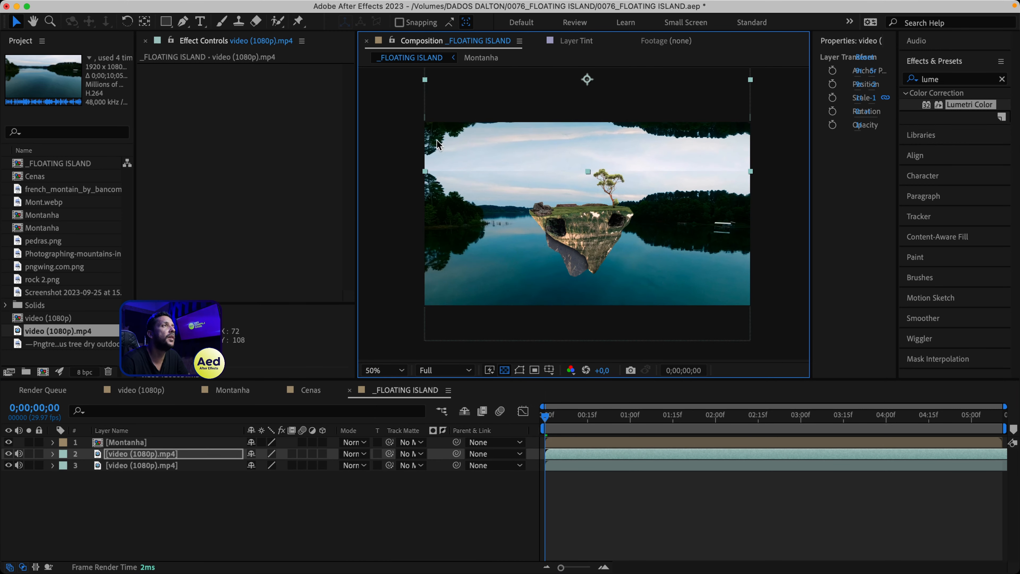
pyautogui.moveTo(521, 149); pyautogui.dragTo(521, 141)
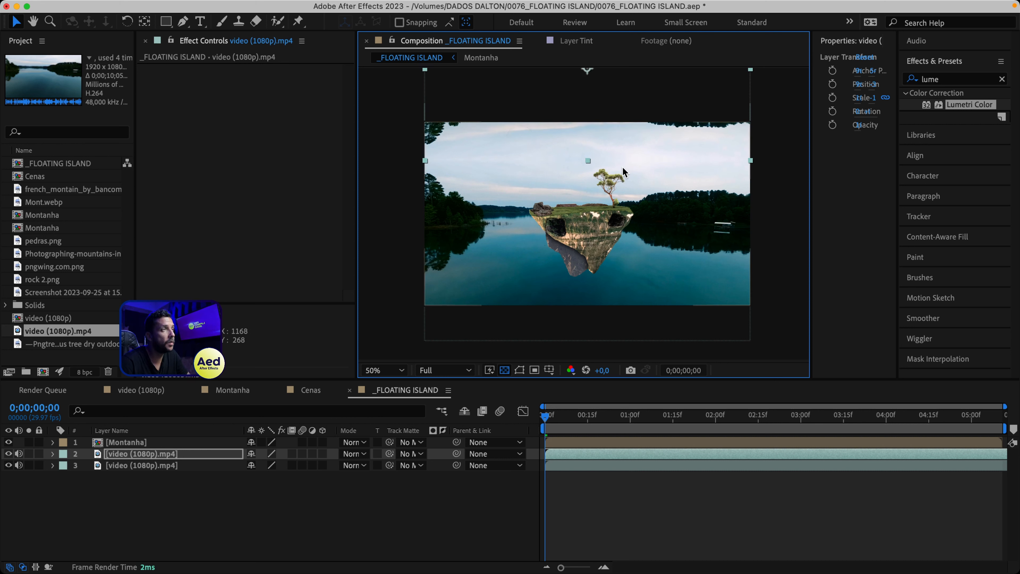
# Step: Move the flipped copy's anchor point near the frame's upper edge and stretch its unlinked Scale to 100, -266%
pyautogui.press('y')
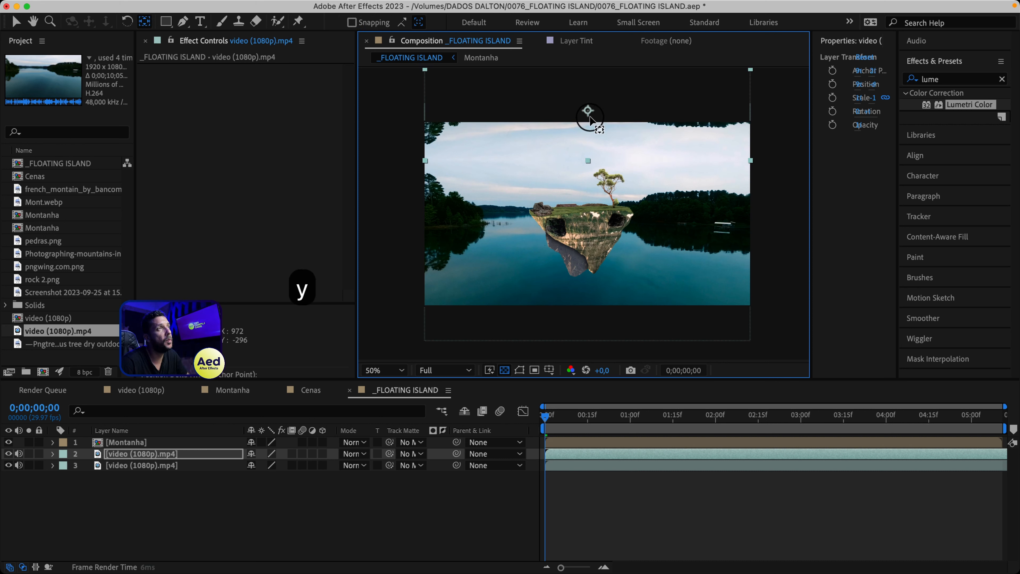
pyautogui.press('a')
pyautogui.press('s')
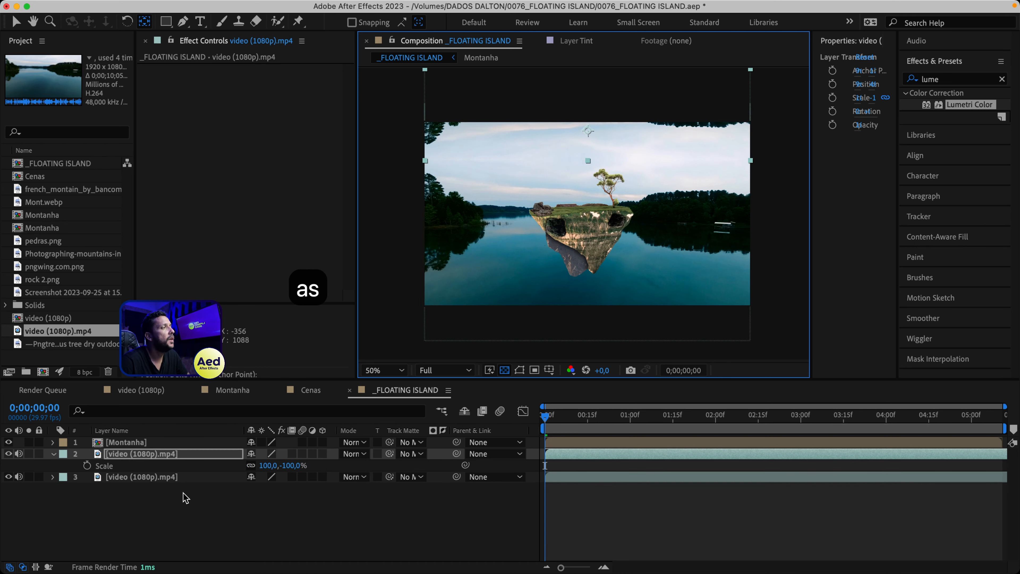
pyautogui.click(249, 469)
pyautogui.moveTo(287, 468); pyautogui.dragTo(191, 469)
pyautogui.press('super+z')
pyautogui.press('v')
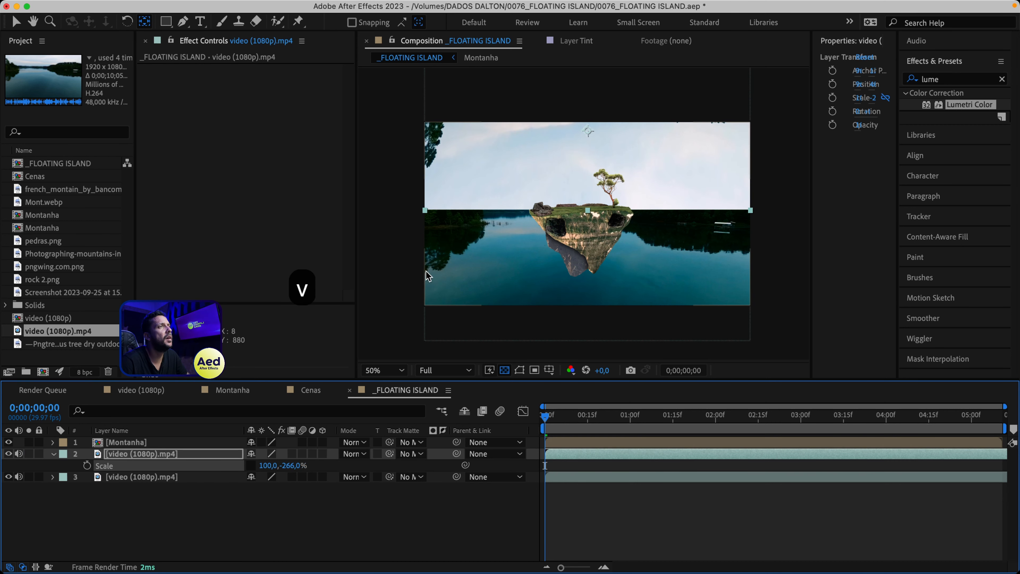
# Step: Raise the flipped copy so its edge meets the original sky and widen it to a Scale of about 128.3, -261.5%
pyautogui.moveTo(523, 165); pyautogui.dragTo(522, 129)
pyautogui.moveTo(692, 139); pyautogui.dragTo(693, 154)
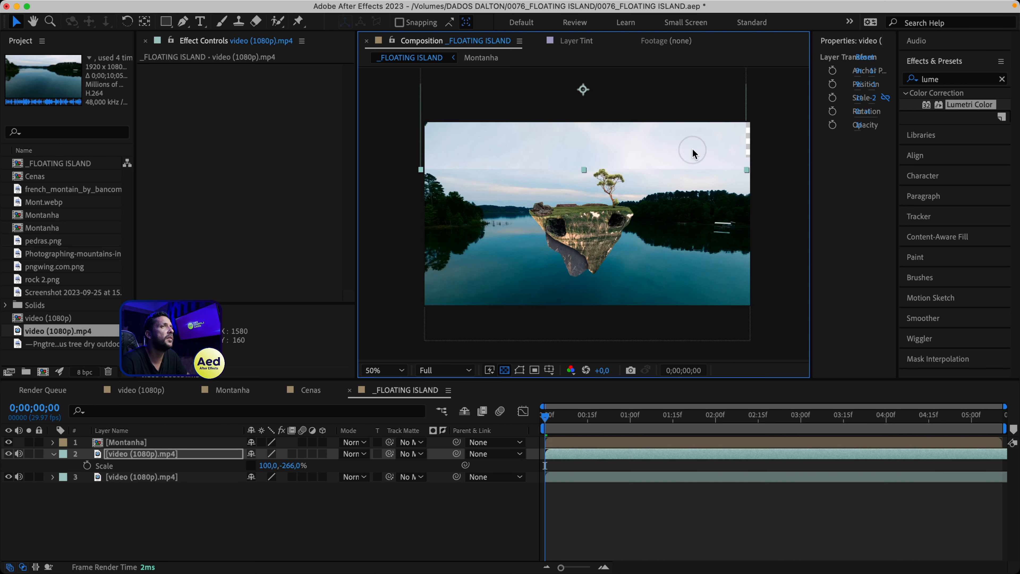
pyautogui.press('super+z')
pyautogui.click(705, 142)
pyautogui.moveTo(747, 172); pyautogui.dragTo(798, 174)
# Step: Add a mask to the flipped sky copy and set its Mask Feather to 0, 31 pixels to blend the seam
pyautogui.press('super+shift+n')
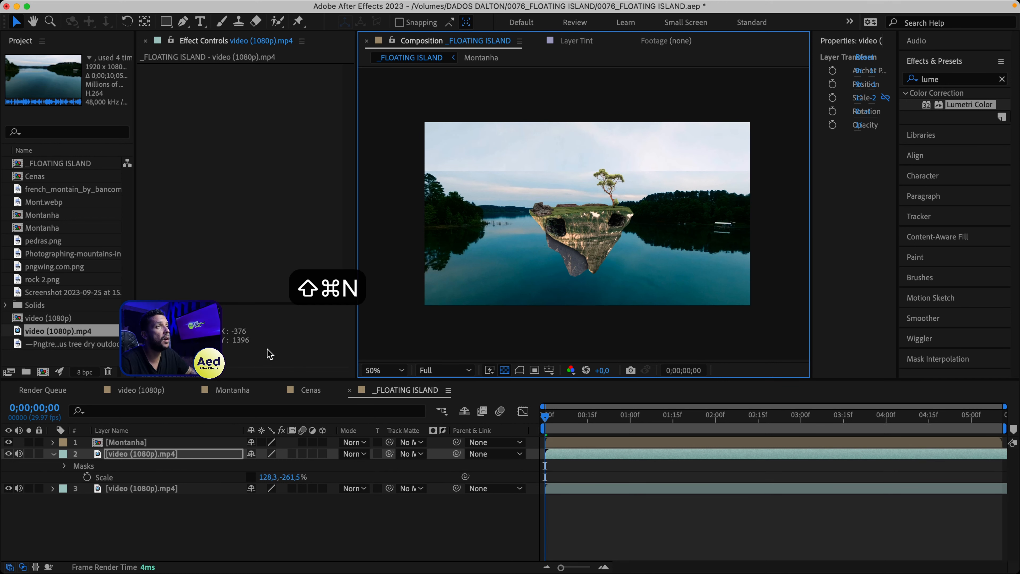
pyautogui.click(519, 370)
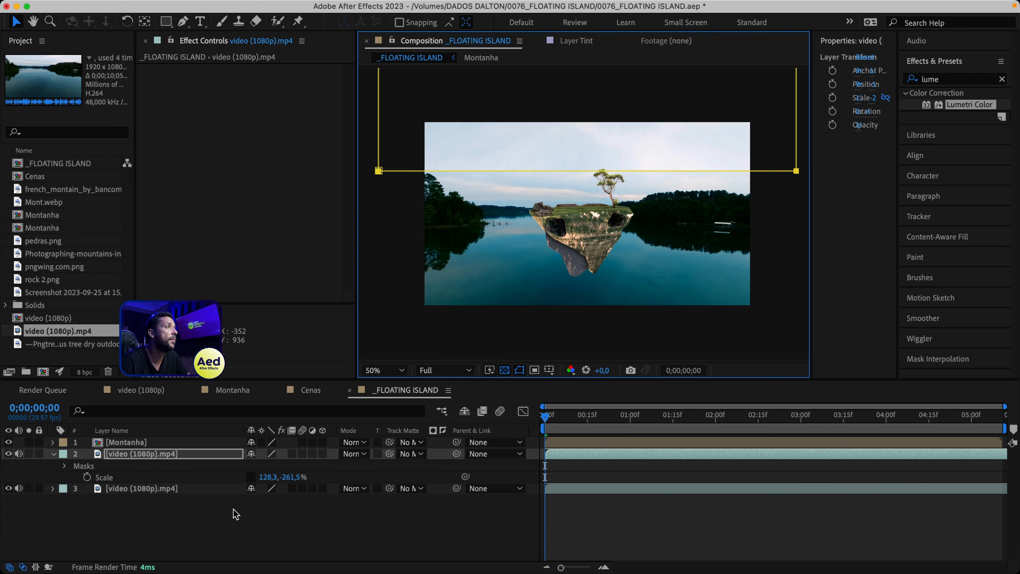
pyautogui.press('m')
pyautogui.press('m')
pyautogui.scroll(2, 601, 155)
pyautogui.moveTo(600, 152)
pyautogui.mouseDown()
pyautogui.moveTo(601, 140)
pyautogui.moveTo(609, 149)
pyautogui.mouseUp()
pyautogui.press('v')
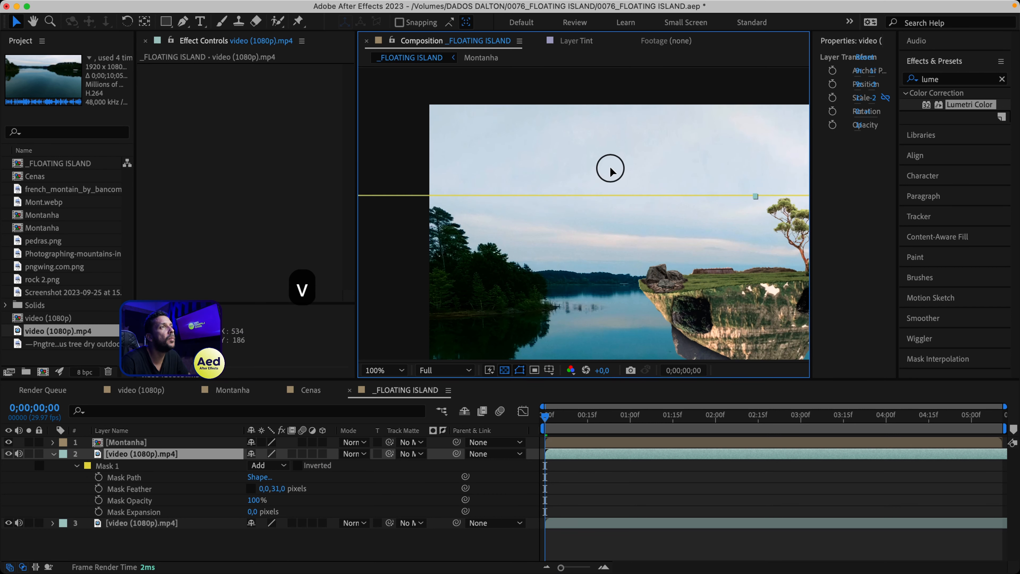
pyautogui.click(609, 507)
pyautogui.moveTo(575, 249); pyautogui.dragTo(407, 247)
pyautogui.scroll(-1, 410, 247)
pyautogui.moveTo(548, 418)
pyautogui.mouseDown()
pyautogui.moveTo(798, 416)
pyautogui.moveTo(545, 418)
pyautogui.mouseUp()
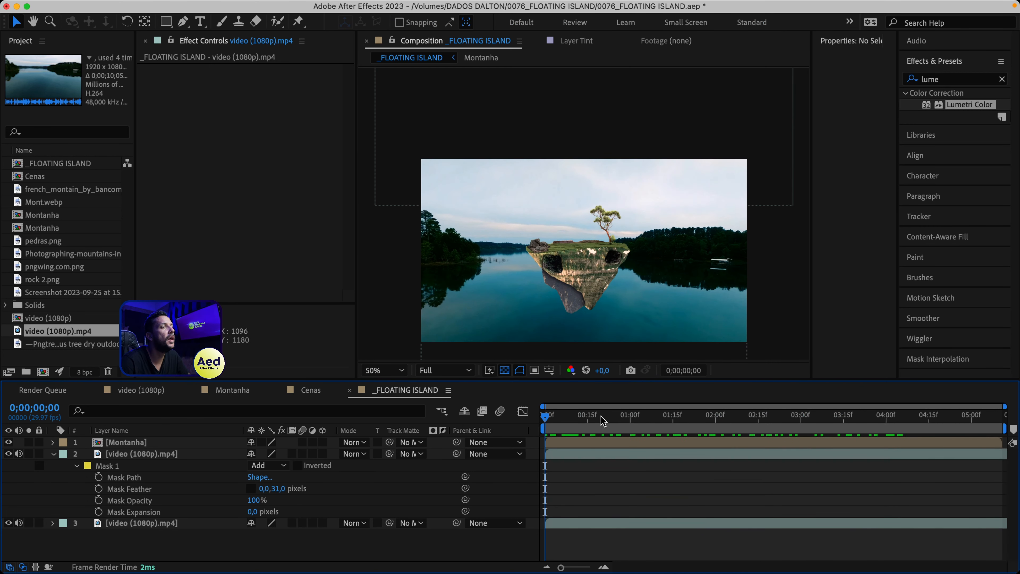
# Step: Raise the Montanha island into the sky, scale it down and position it just above the horizon
pyautogui.click(575, 443)
pyautogui.moveTo(589, 304); pyautogui.dragTo(589, 243)
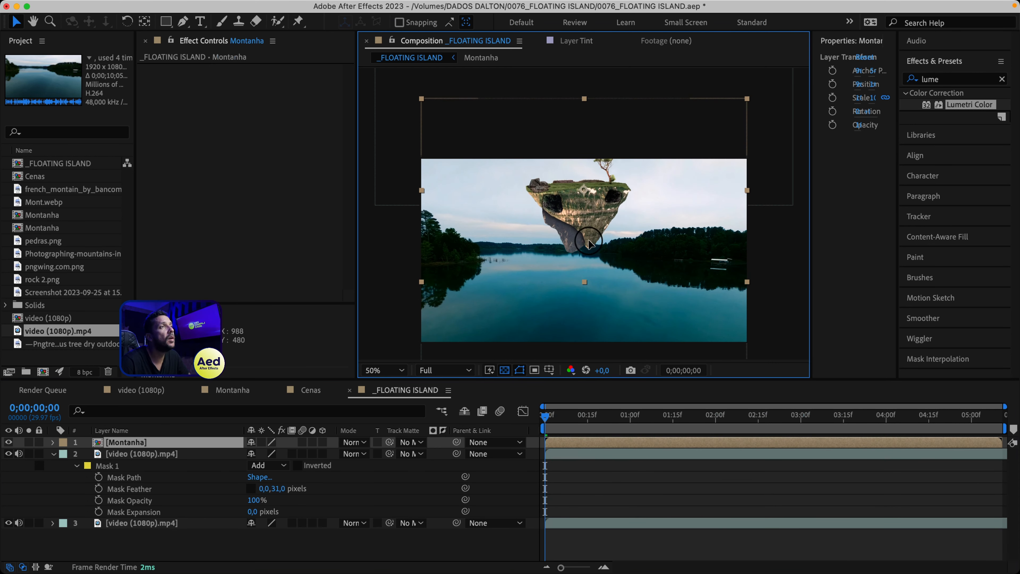
pyautogui.moveTo(748, 192); pyautogui.dragTo(706, 192)
pyautogui.moveTo(604, 198); pyautogui.dragTo(608, 220)
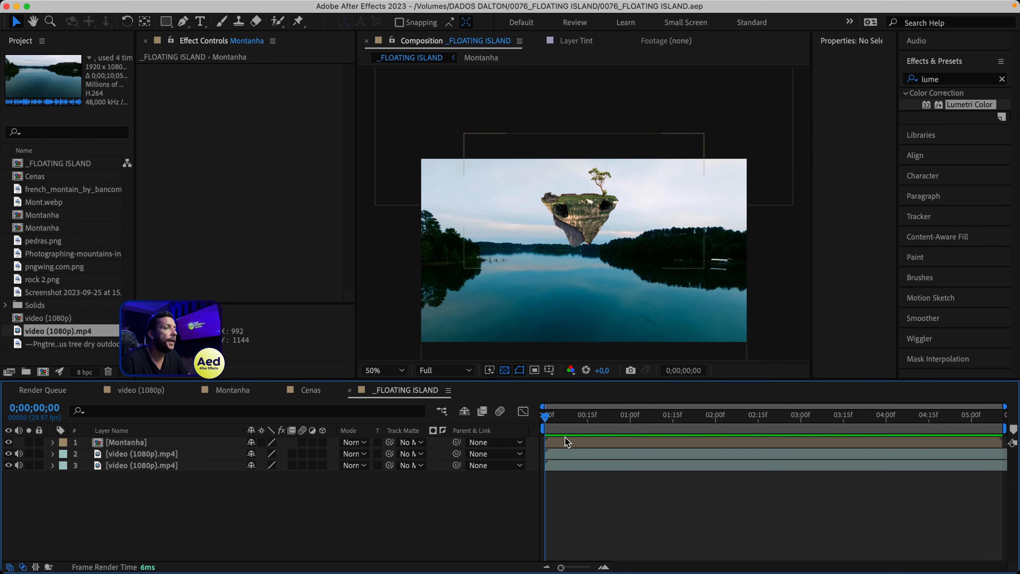
# Step: Duplicate the Montanha island layer, flip the copy vertically and move it down onto the lake as a reflection
pyautogui.click(565, 440)
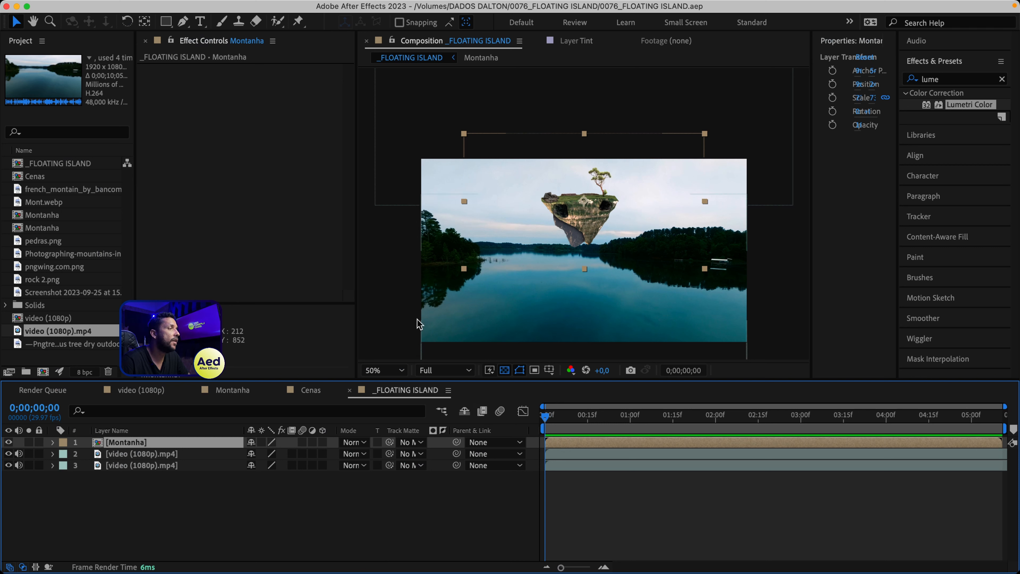
pyautogui.press('super+d')
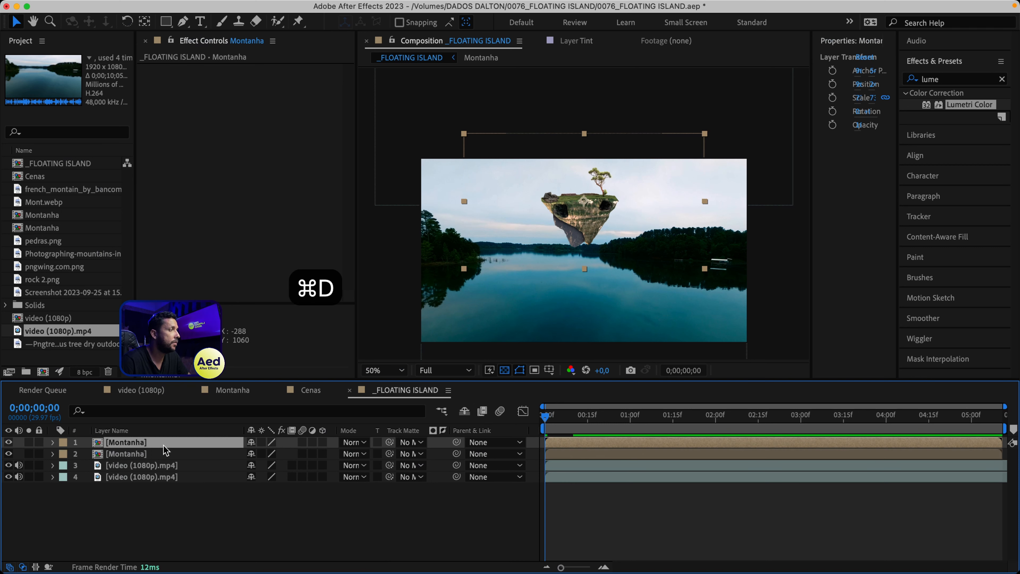
pyautogui.rightClick(163, 448)
pyautogui.moveTo(281, 216)
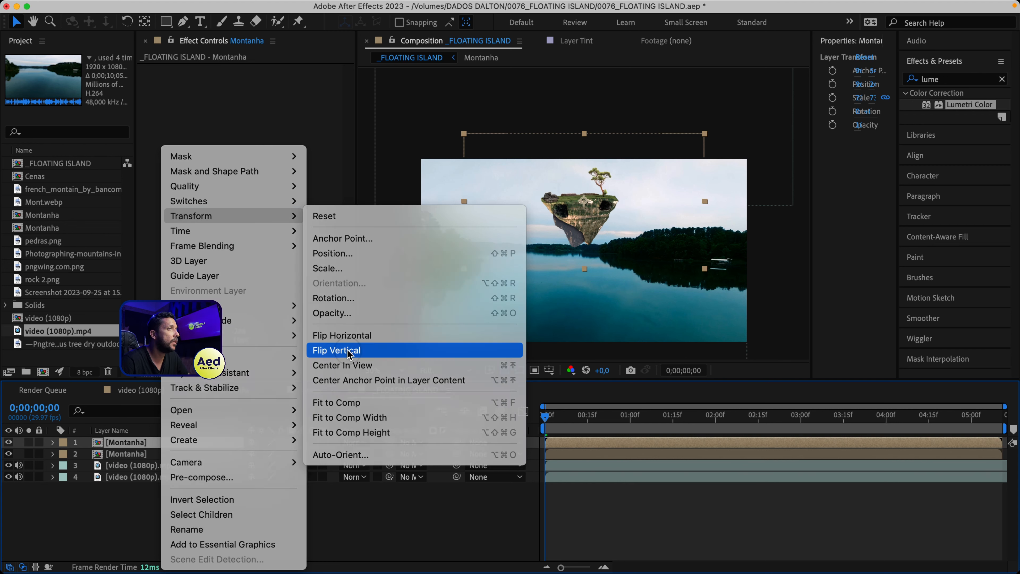
pyautogui.click(337, 350)
pyautogui.press('v')
pyautogui.moveTo(575, 190); pyautogui.dragTo(576, 294)
# Step: Nudge the upright island slightly upward and place the flipped copy below it in the layer stack
pyautogui.click(586, 215)
pyautogui.moveTo(586, 212); pyautogui.dragTo(586, 211)
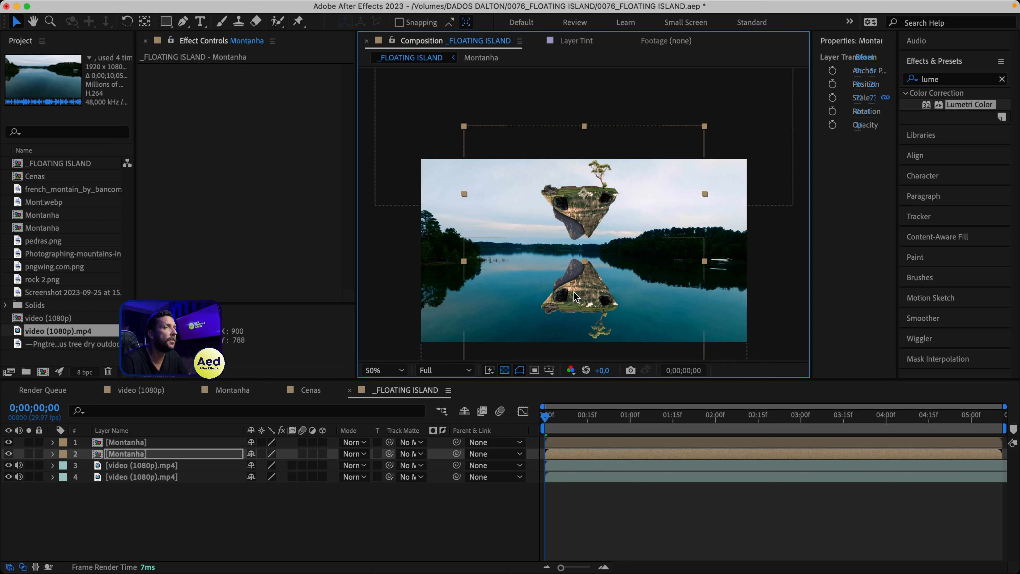
pyautogui.click(186, 457)
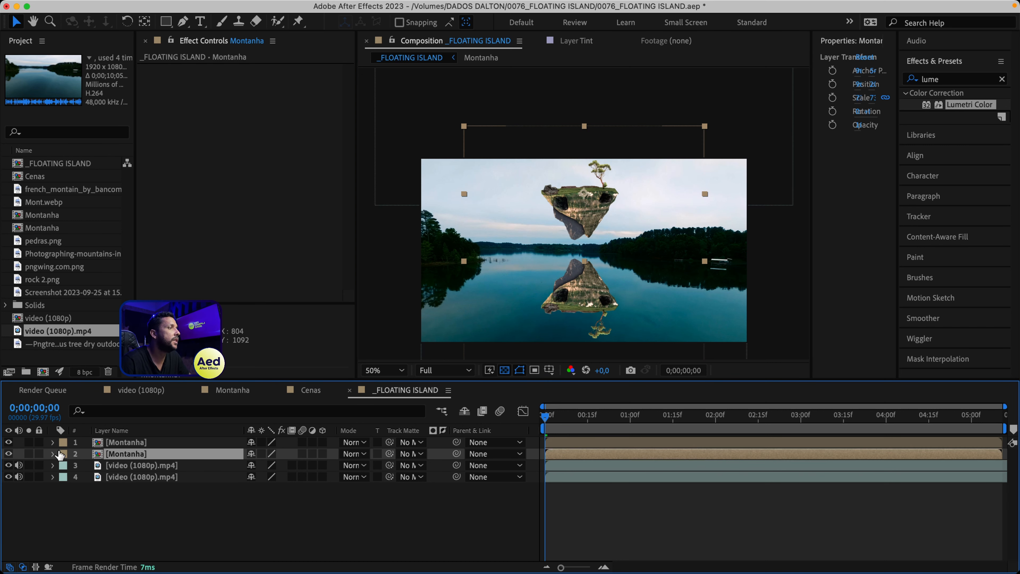
pyautogui.click(7, 454)
pyautogui.click(7, 454)
pyautogui.click(172, 457)
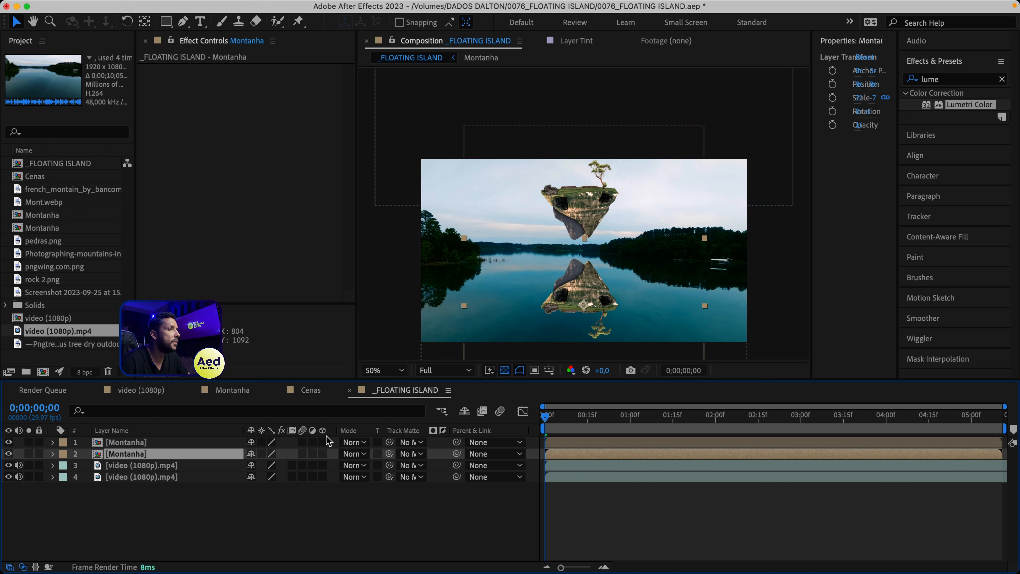
# Step: Add a mask to the flipped island, move its lower edge across the reflection and set Mask Feather to 0, 248 pixels
pyautogui.press('super+shift+n')
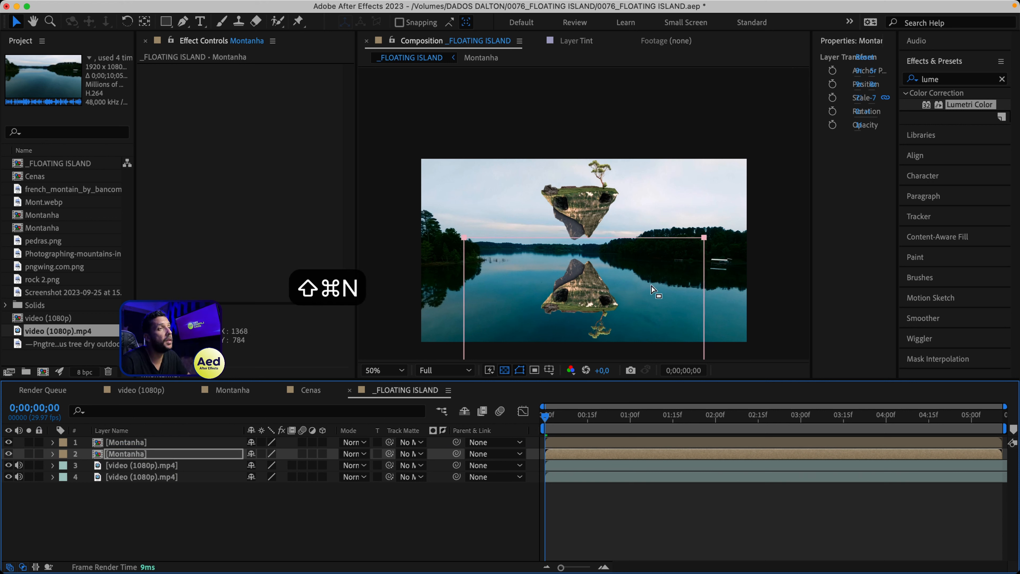
pyautogui.moveTo(654, 292); pyautogui.dragTo(615, 272)
pyautogui.press('m')
pyautogui.press('m')
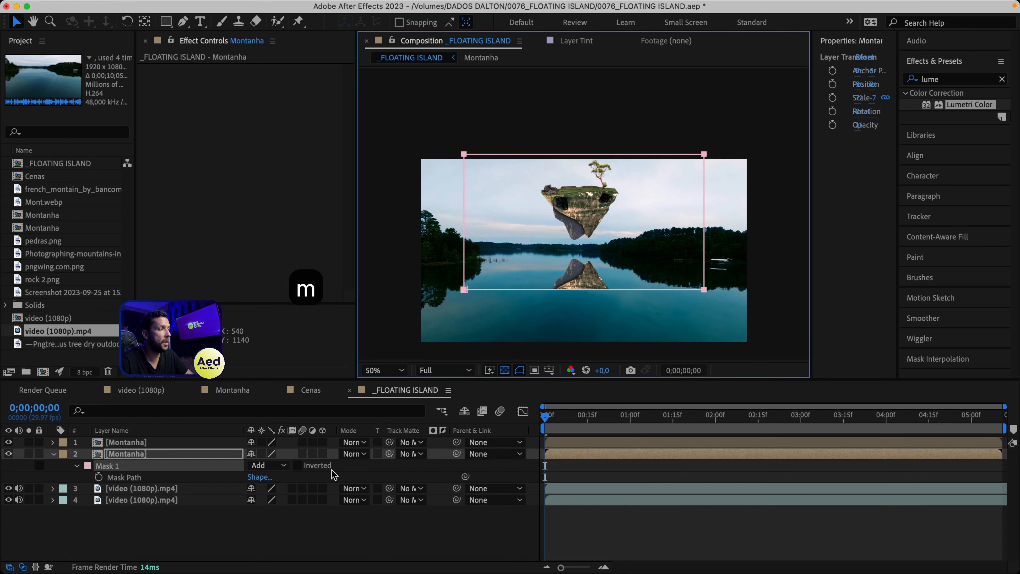
pyautogui.click(250, 493)
pyautogui.moveTo(274, 489); pyautogui.dragTo(449, 501)
pyautogui.moveTo(556, 289); pyautogui.dragTo(550, 302)
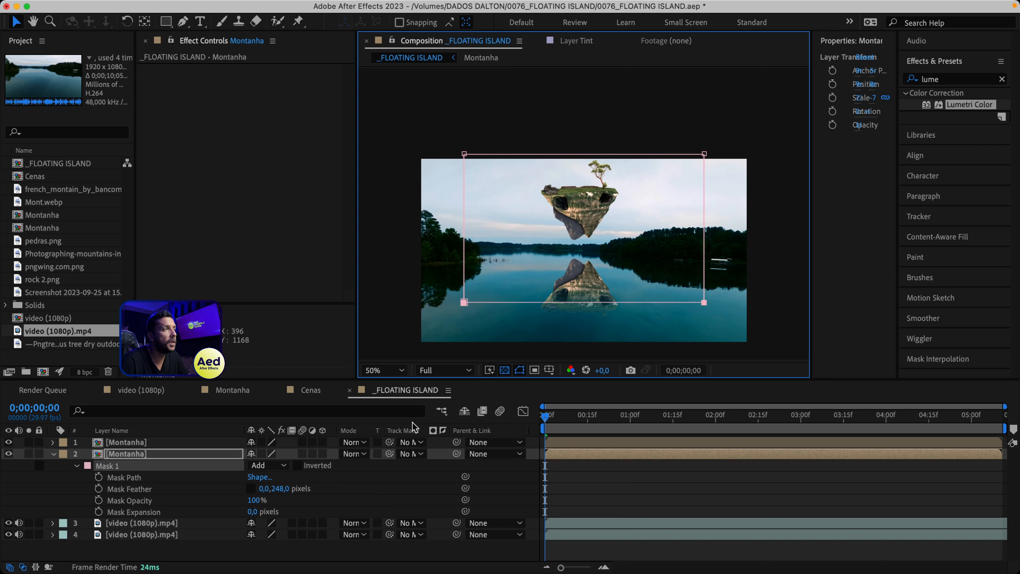
# Step: Find the Turbulent Displace effect and apply it to the island's reflection layer
pyautogui.click(182, 455)
pyautogui.scroll(1, 611, 293)
pyautogui.press('space')
pyautogui.moveTo(614, 282); pyautogui.dragTo(615, 157)
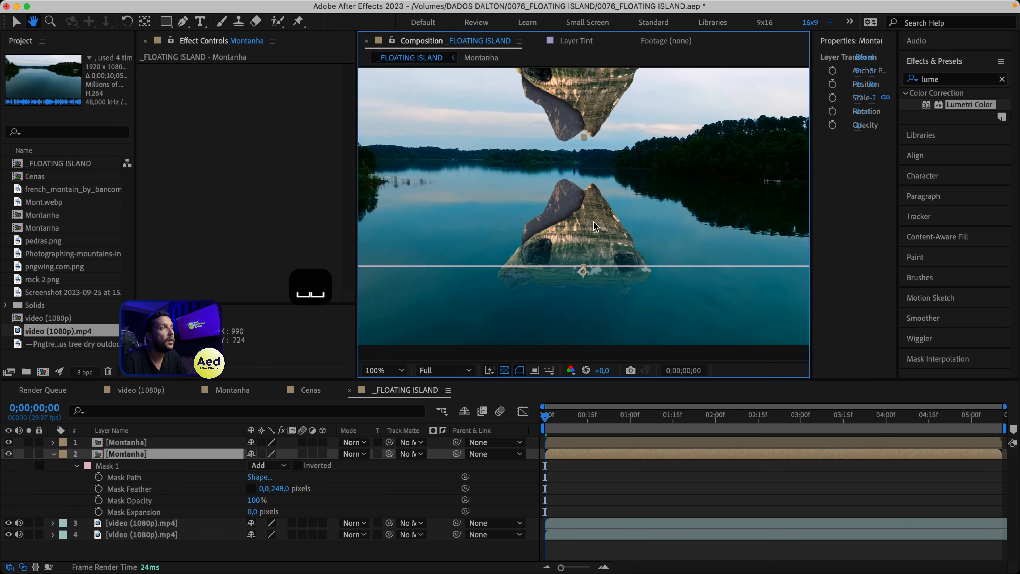
pyautogui.press('Escape')
pyautogui.click(942, 79)
pyautogui.write('dipla')
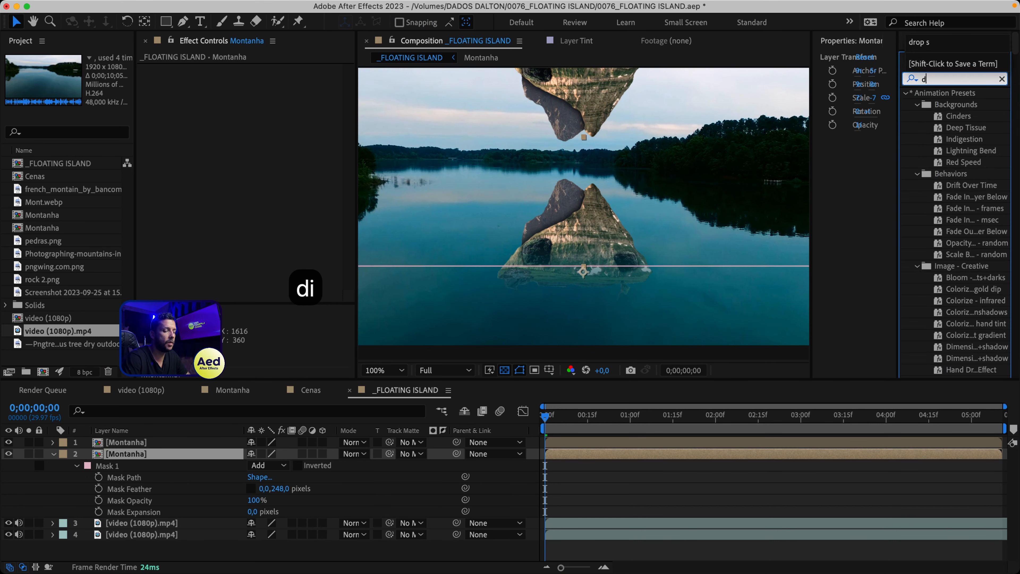
pyautogui.press('BackSpace')
pyautogui.press('BackSpace')
pyautogui.press('BackSpace')
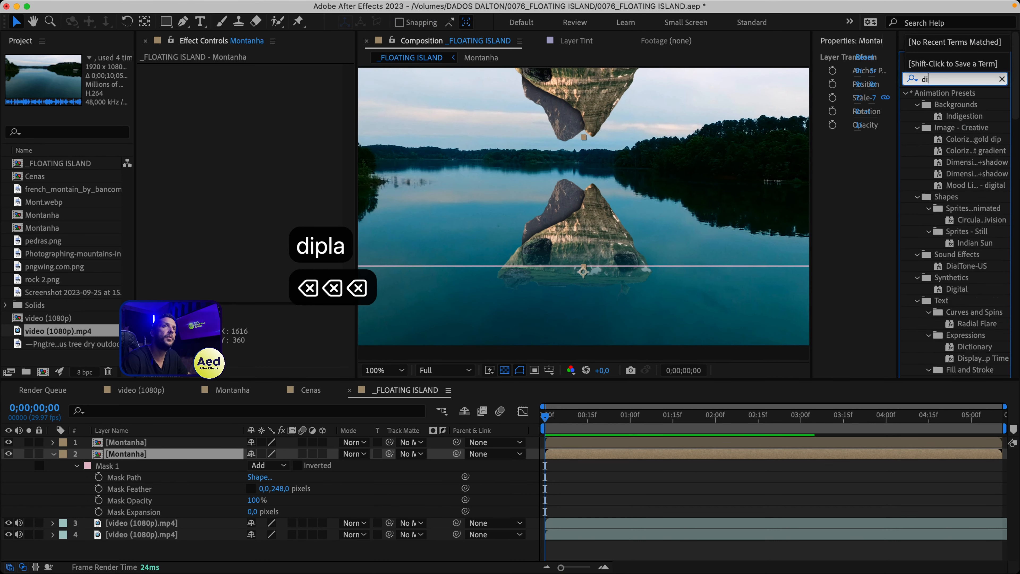
pyautogui.write('spl')
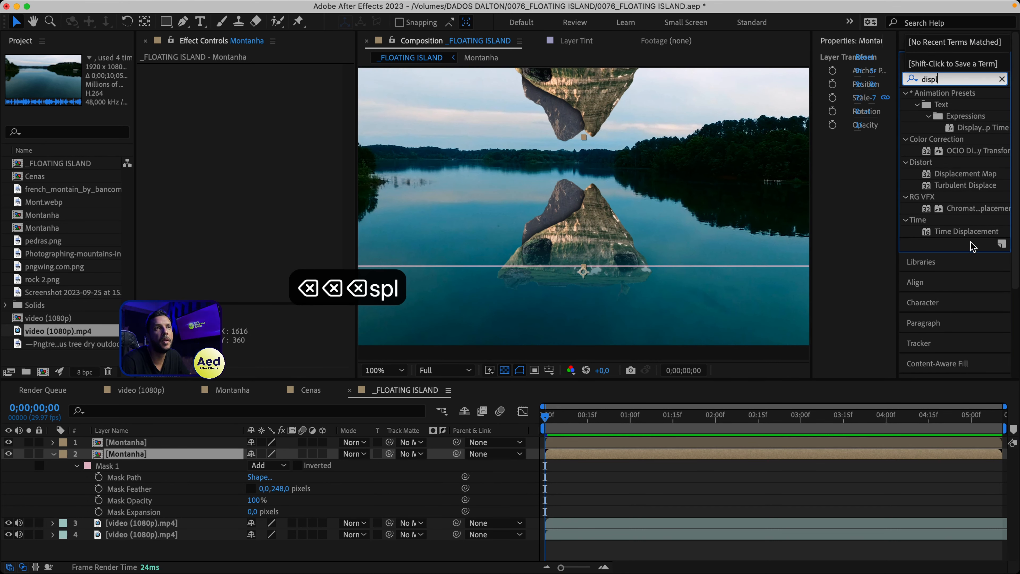
pyautogui.scroll(-3, 972, 246)
pyautogui.doubleClick(960, 117)
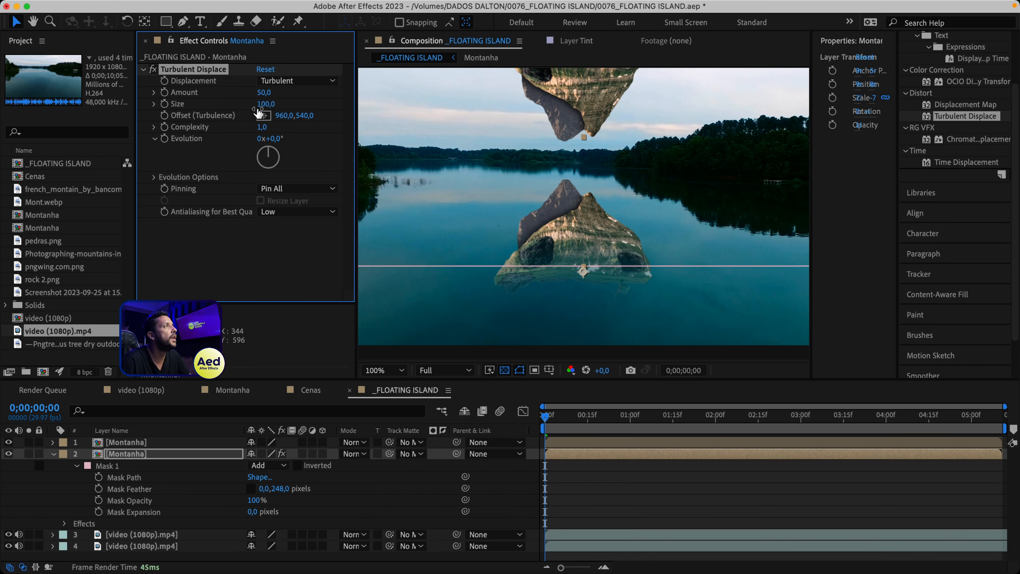
# Step: Set the reflection's Turbulent Displace Amount to 25 and Size to 20
pyautogui.moveTo(263, 96); pyautogui.dragTo(270, 96)
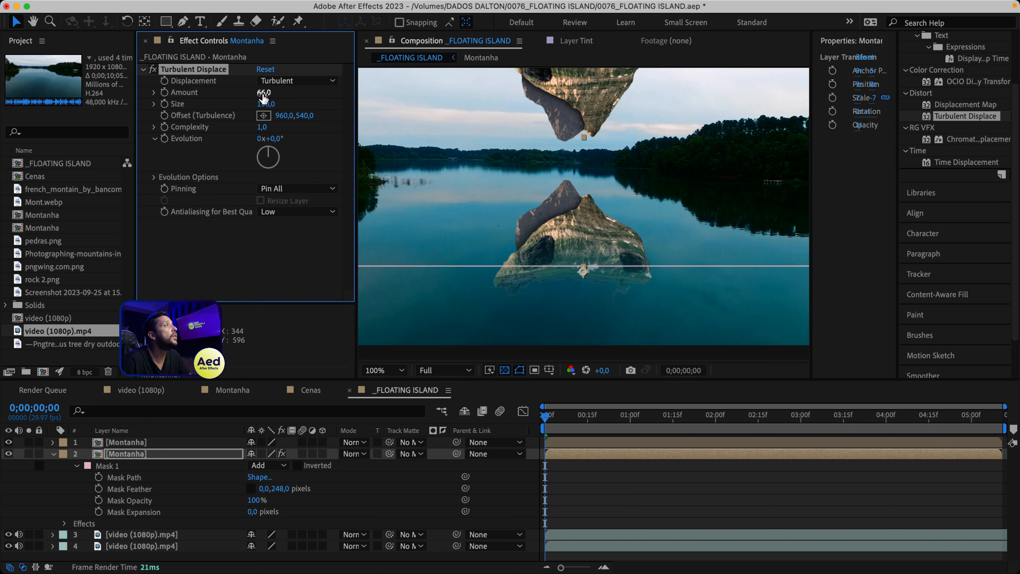
pyautogui.write('25')
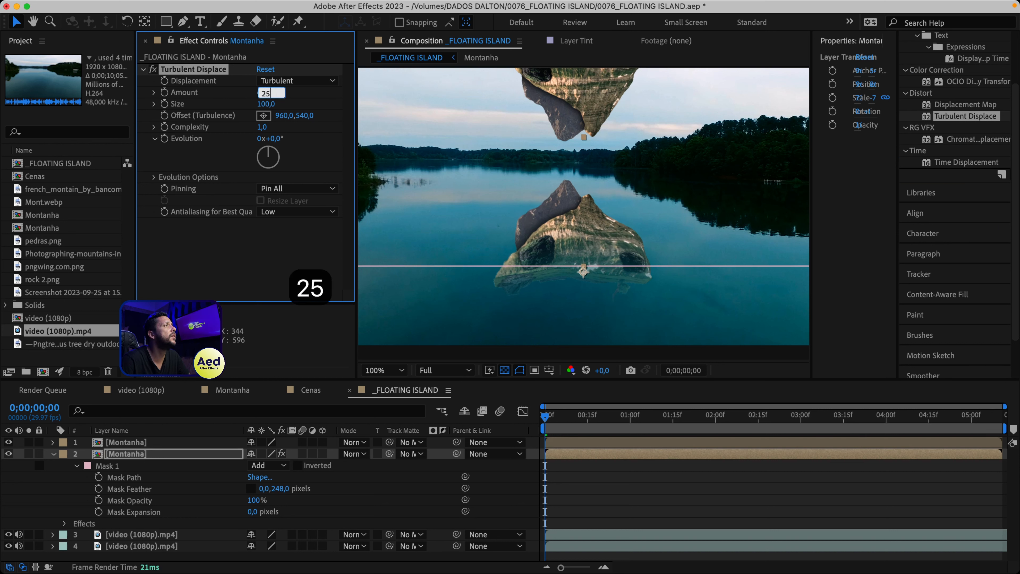
pyautogui.press('Return')
pyautogui.press('Tab')
pyautogui.click(264, 105)
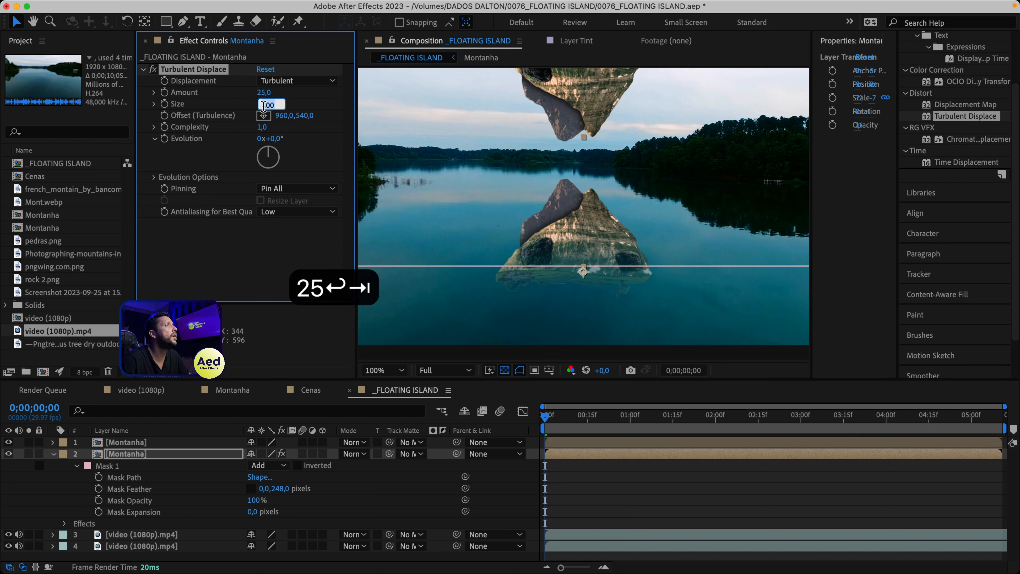
pyautogui.write('20')
pyautogui.press('Return')
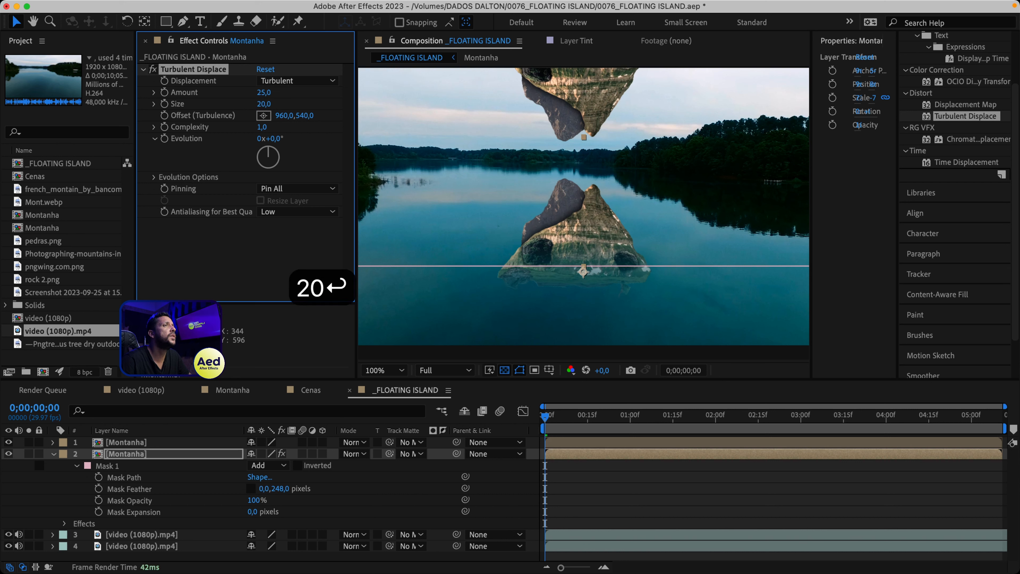
# Step: Drive the Turbulent Displace Evolution with the expression time*100 and scrub through the first second to check the ripple
pyautogui.moveTo(275, 151); pyautogui.dragTo(249, 150)
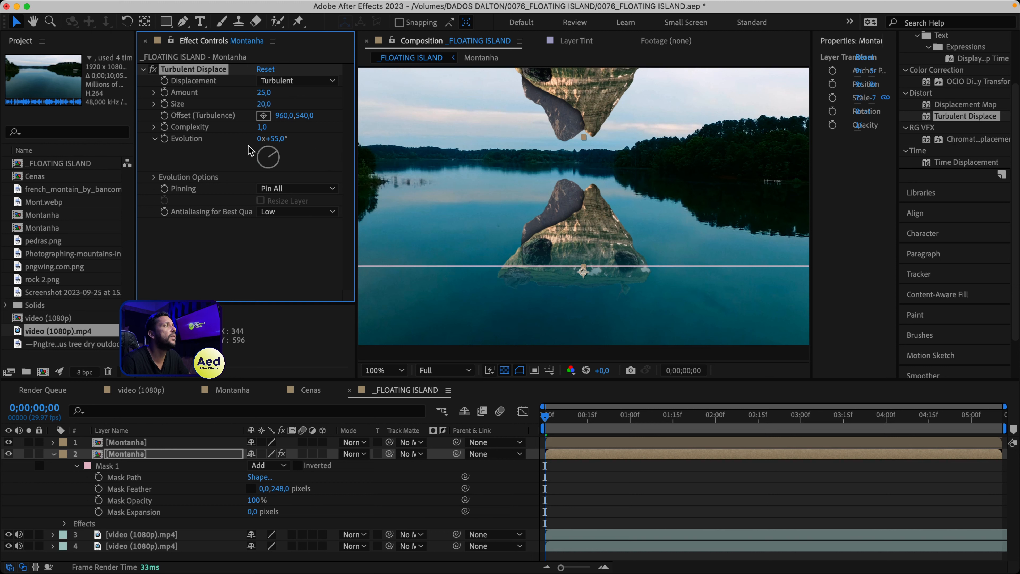
pyautogui.keyDown('alt'); pyautogui.click(164, 139); pyautogui.keyUp('alt')
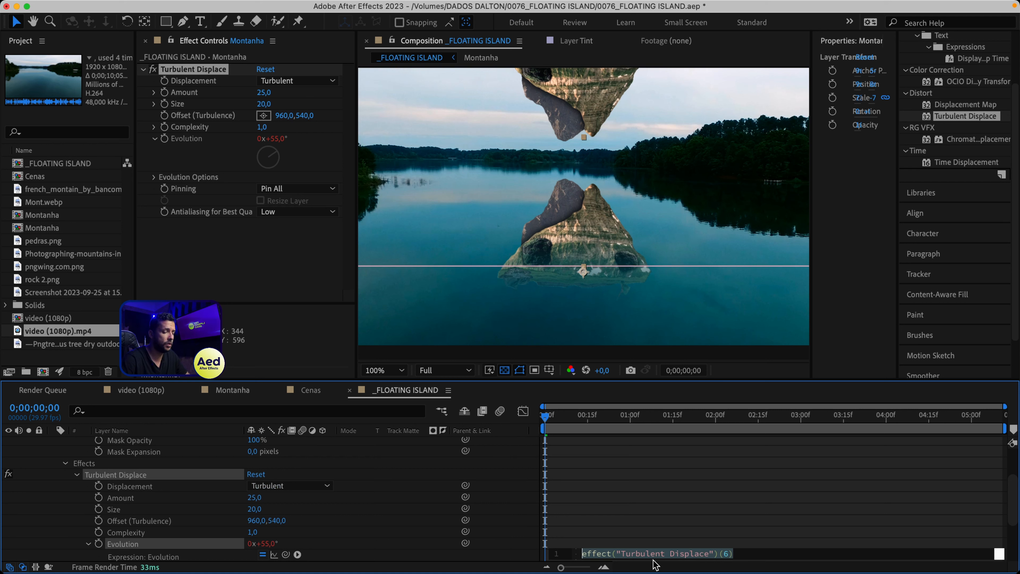
pyautogui.write('time*')
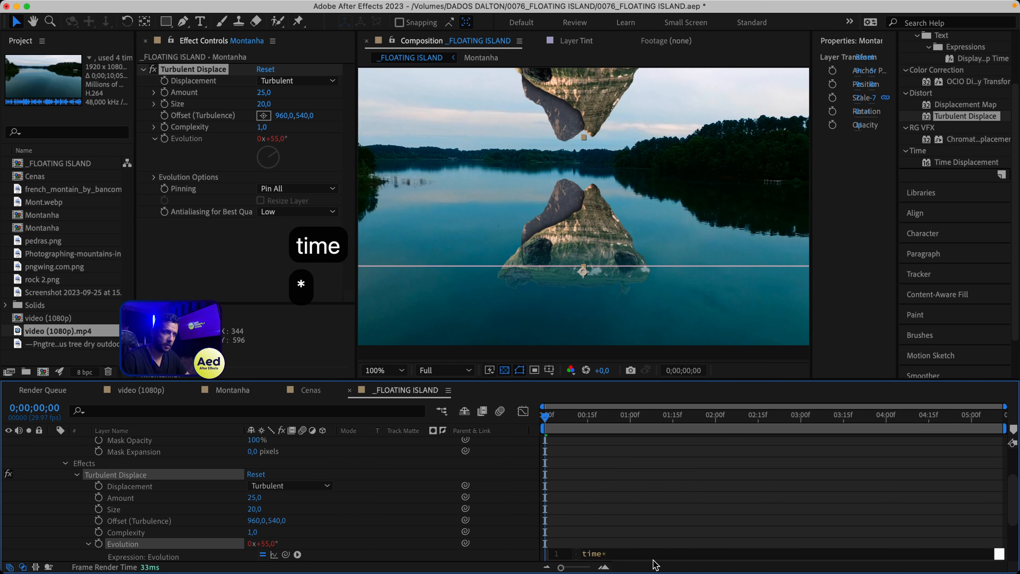
pyautogui.write('100')
pyautogui.press('Return')
pyautogui.click(572, 418)
pyautogui.moveTo(572, 418); pyautogui.dragTo(636, 442)
# Step: Refine the reflection's Turbulent Displace to a Size of 10 and an Amount of 20
pyautogui.click(271, 105)
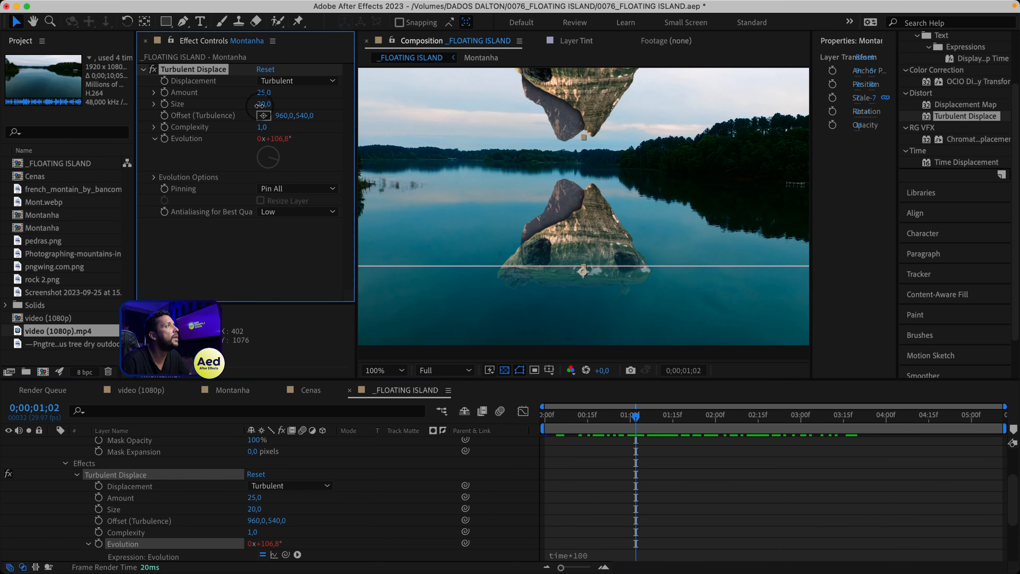
pyautogui.write('10')
pyautogui.press('Return')
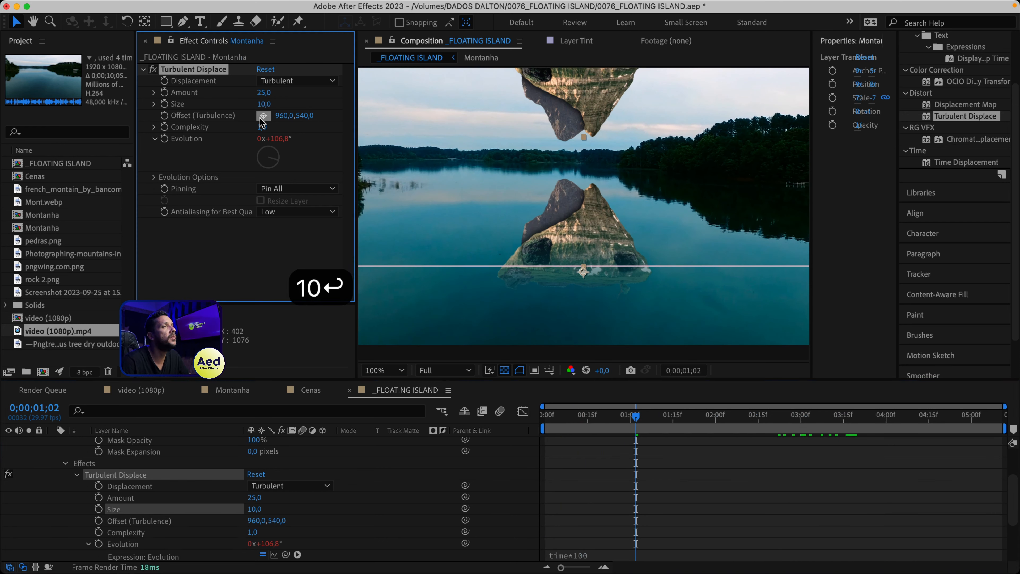
pyautogui.click(261, 92)
pyautogui.write('20')
pyautogui.press('Return')
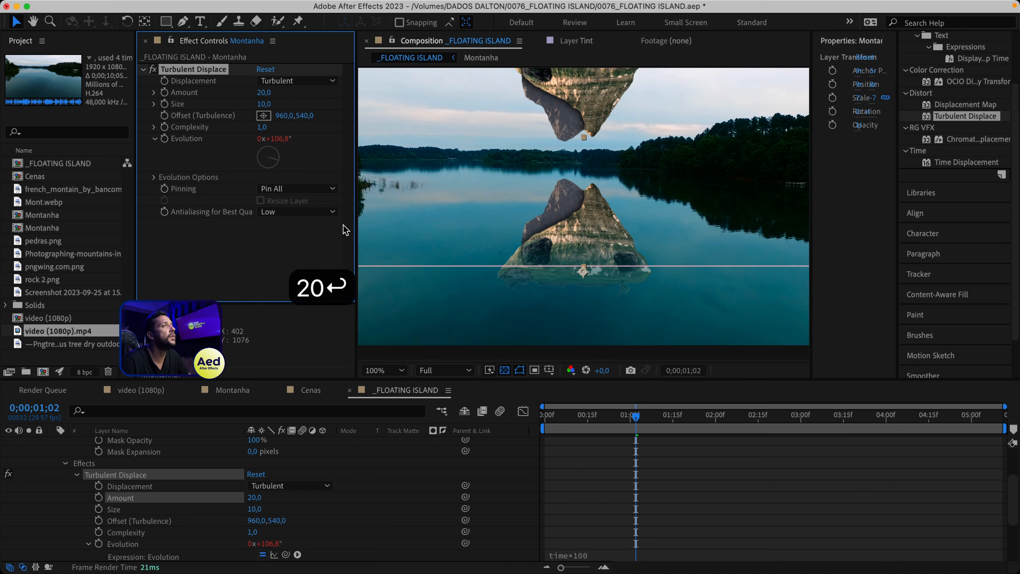
# Step: Lower the reflection layer's Opacity to 87%, saving the project while adjusting it
pyautogui.press('t')
pyautogui.moveTo(254, 465); pyautogui.dragTo(235, 469)
pyautogui.press('super+s')
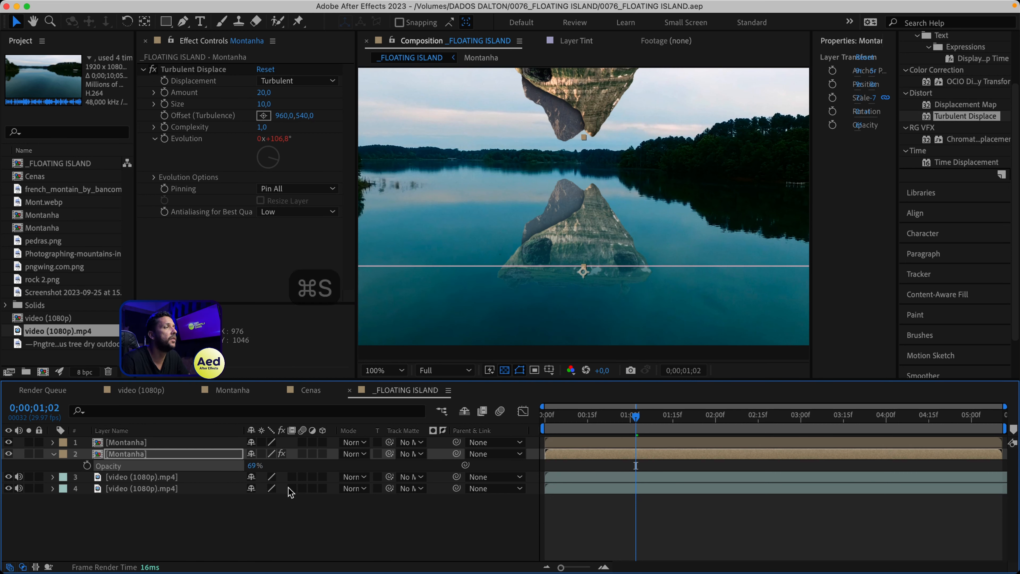
pyautogui.moveTo(250, 466); pyautogui.dragTo(268, 471)
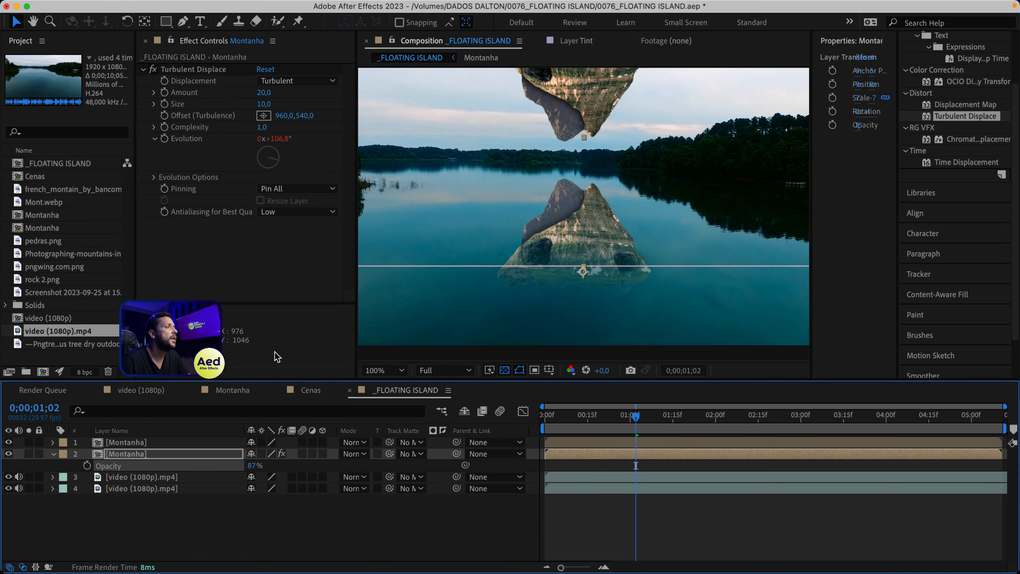
# Step: Add Directional Blur to the reflection layer with a Blur Length of 18.7
pyautogui.scroll(3, 944, 75)
pyautogui.click(939, 81)
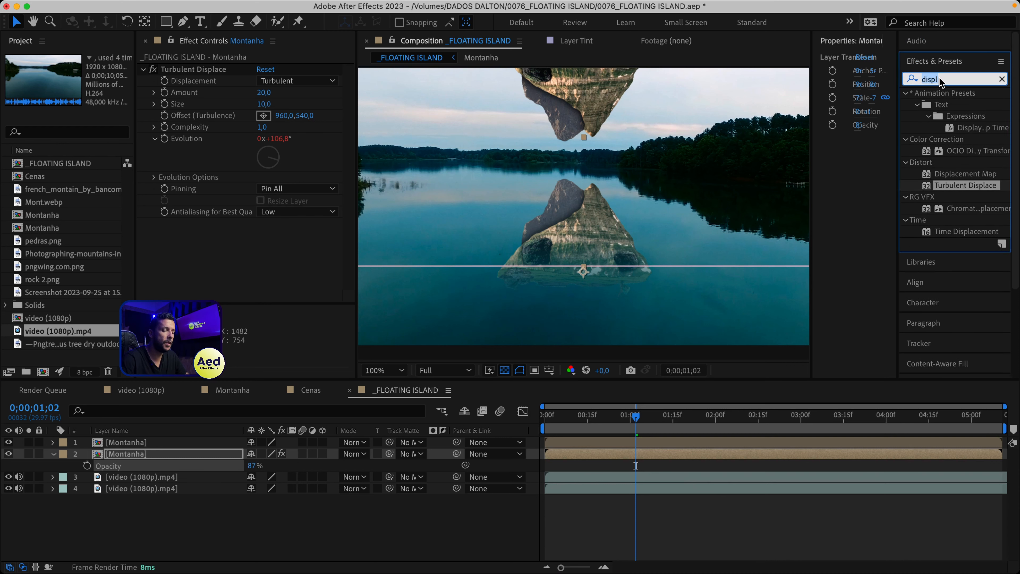
pyautogui.write('directio')
pyautogui.moveTo(972, 105); pyautogui.dragTo(263, 247)
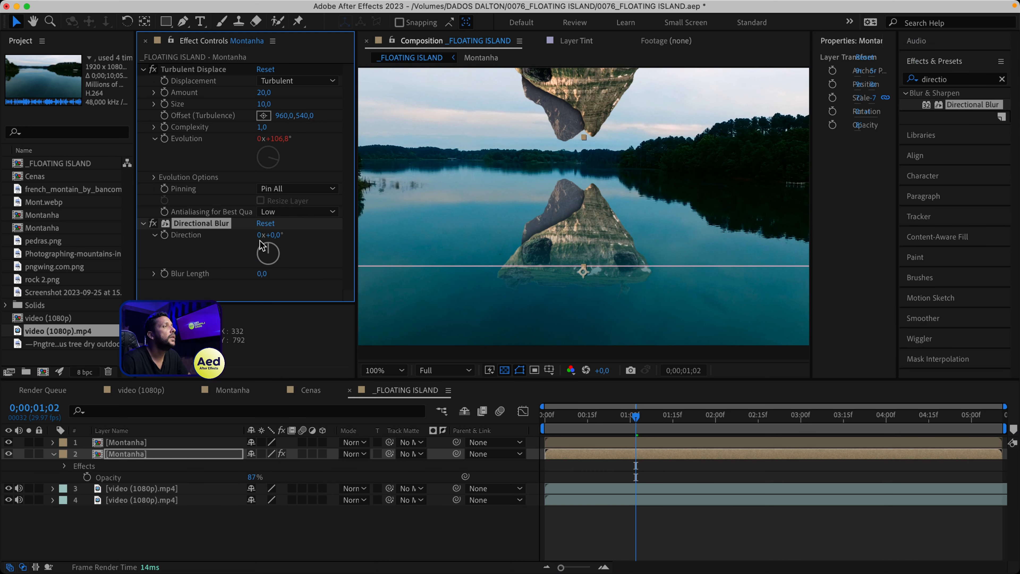
pyautogui.moveTo(270, 273); pyautogui.dragTo(390, 274)
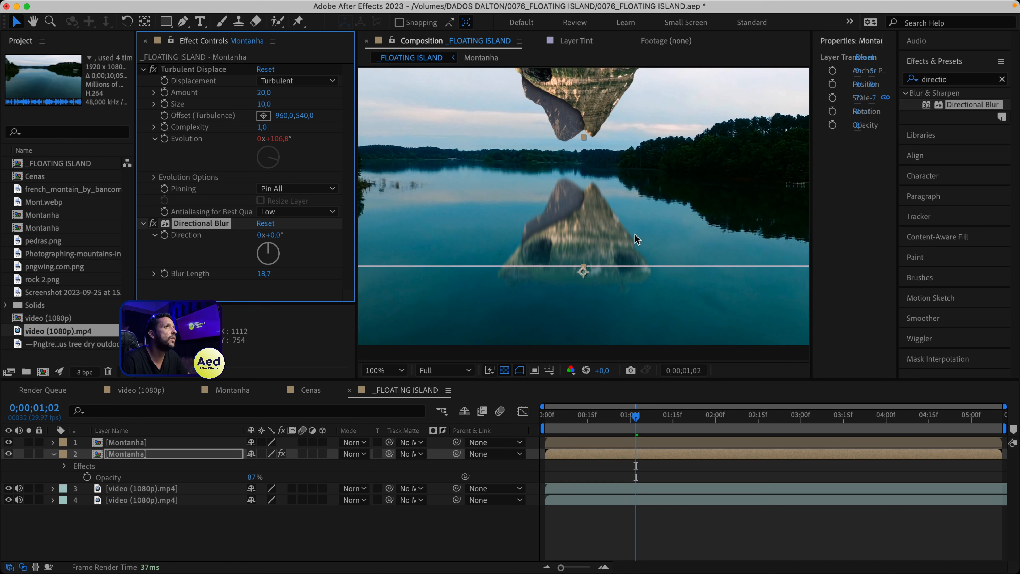
# Step: Move the reflection mask's lower edge slightly down to reveal more of the island and save the project
pyautogui.scroll(-1, 640, 241)
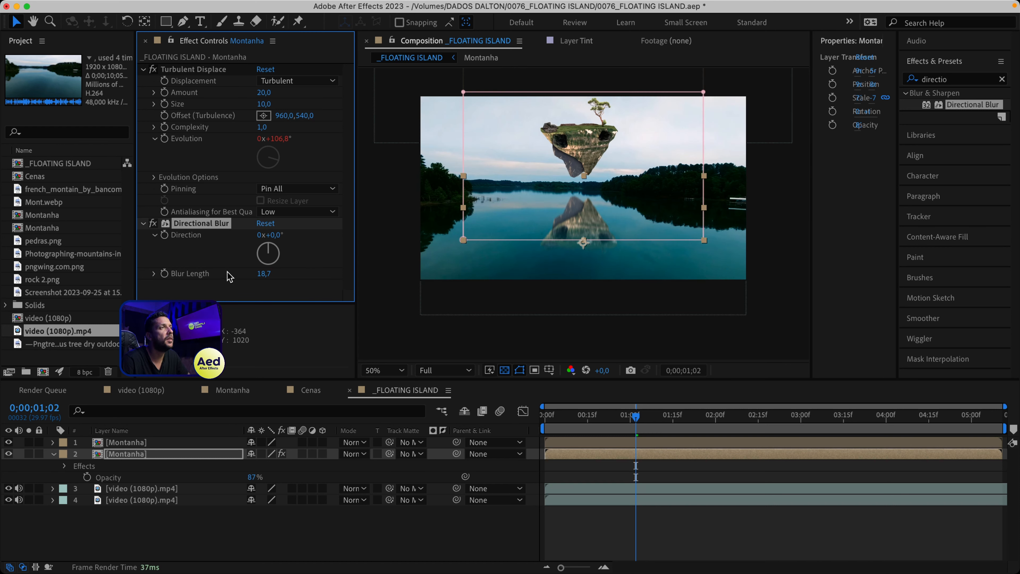
pyautogui.moveTo(498, 240)
pyautogui.mouseDown()
pyautogui.moveTo(499, 227)
pyautogui.moveTo(499, 260)
pyautogui.moveTo(495, 244)
pyautogui.moveTo(502, 252)
pyautogui.mouseUp()
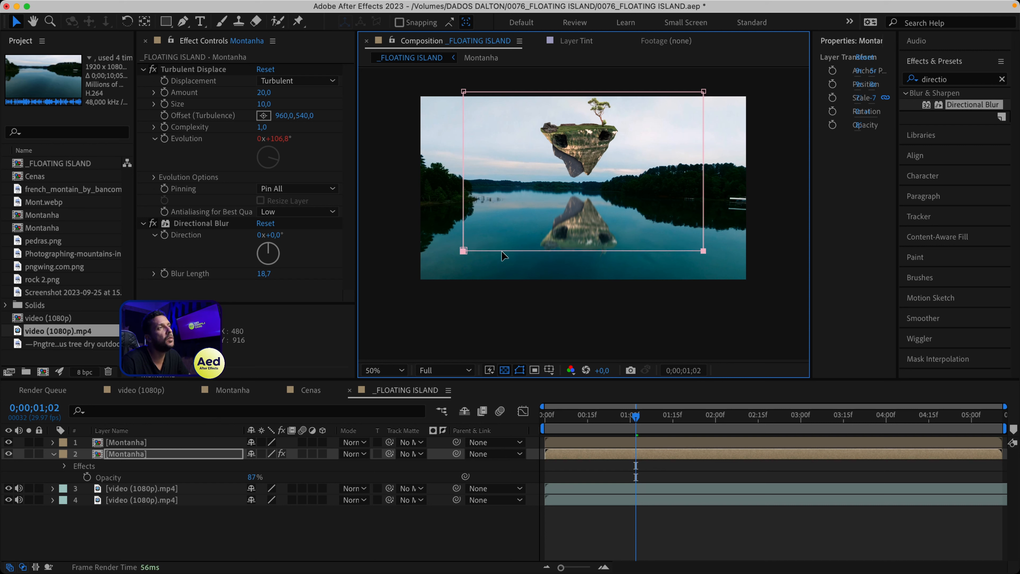
pyautogui.press('super+s')
pyautogui.press('v')
pyautogui.click(571, 225)
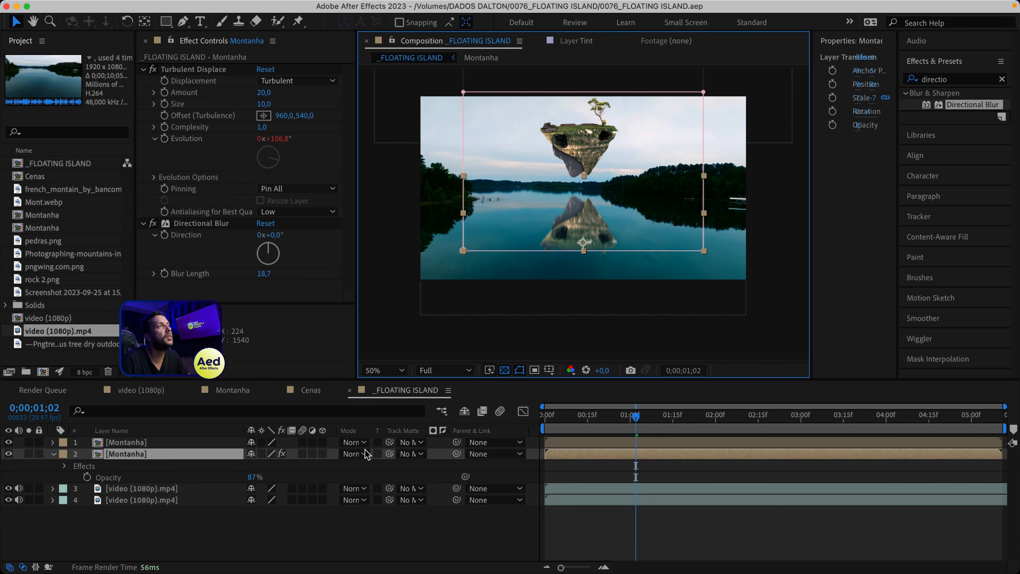
# Step: Create a null object and, at the first frame, parent both Montanha layers to it
pyautogui.rightClick(173, 522)
pyautogui.moveTo(225, 396)
pyautogui.click(365, 475)
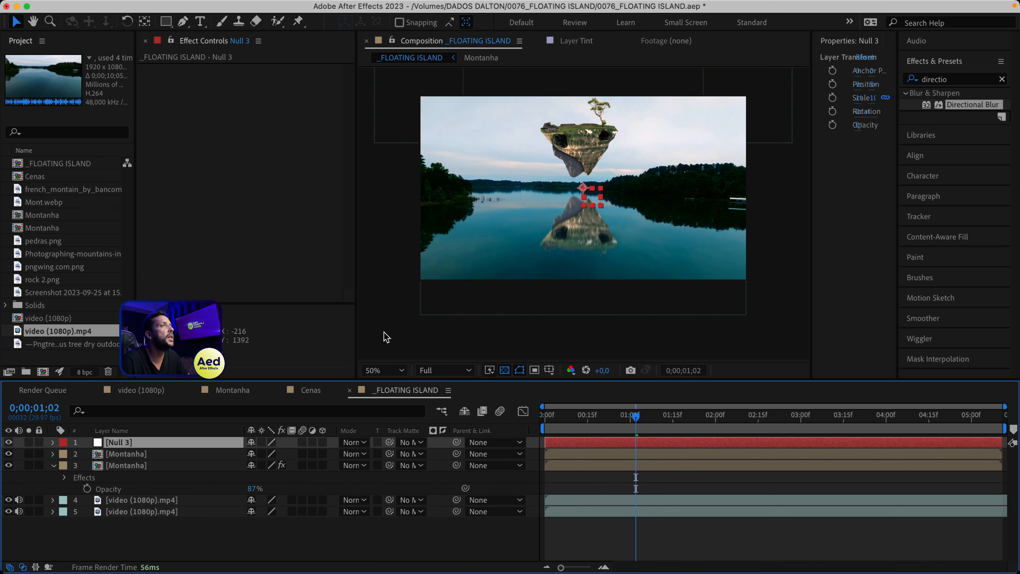
pyautogui.press('Home')
pyautogui.click(567, 453)
pyautogui.keyDown('shift'); pyautogui.click(567, 467); pyautogui.keyUp('shift')
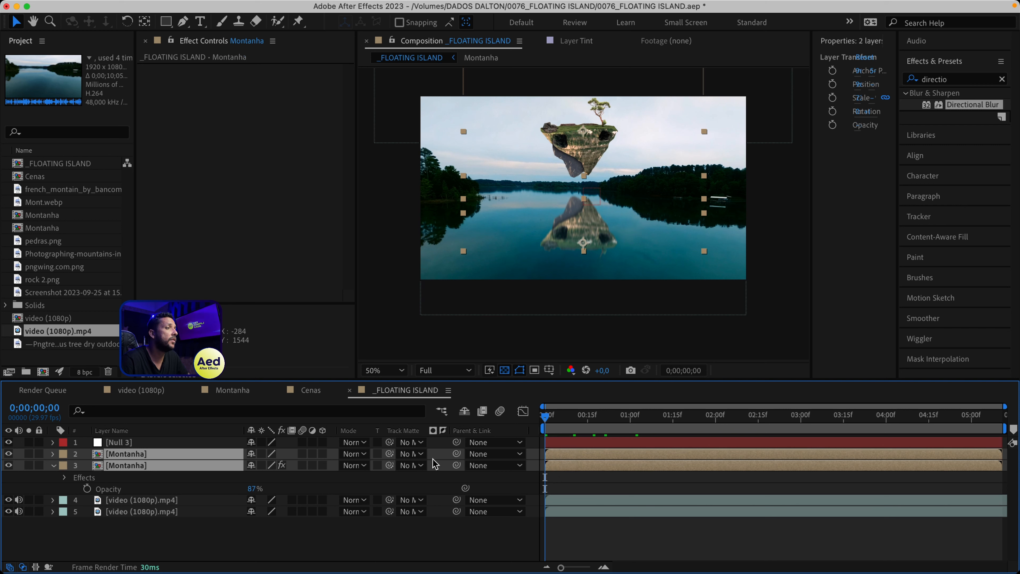
pyautogui.moveTo(456, 453); pyautogui.dragTo(169, 442)
pyautogui.click(169, 443)
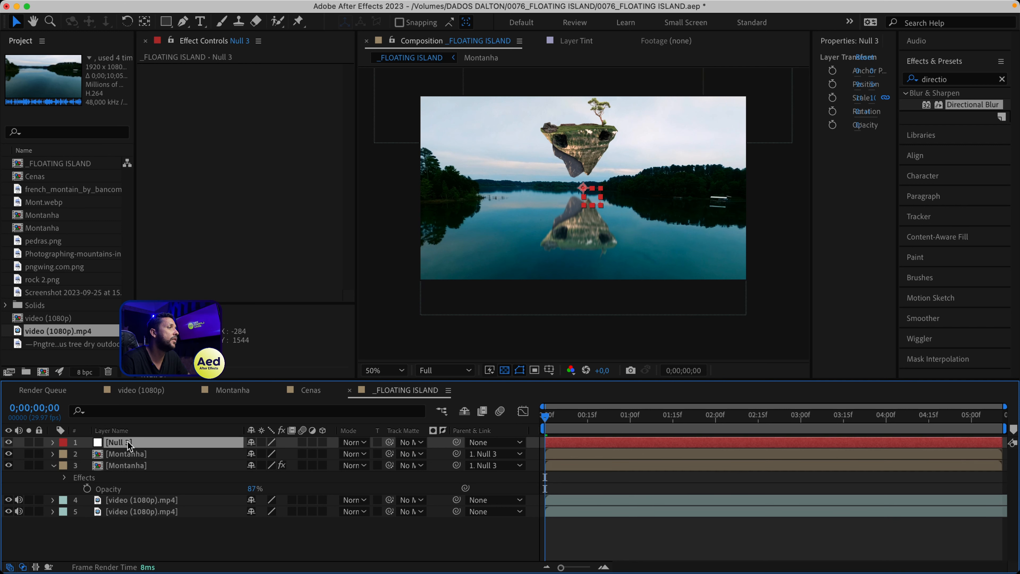
# Step: Keyframe the null's Scale from 81.5% at the first frame to 106.1% at 0;00;05;10, and preview the growing island
pyautogui.press('s')
pyautogui.click(87, 454)
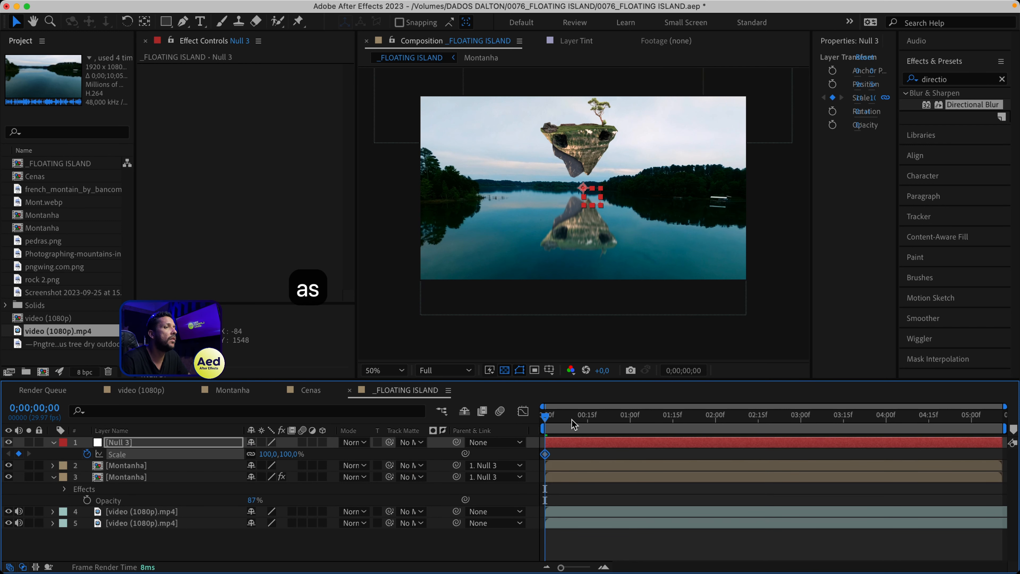
pyautogui.moveTo(273, 454); pyautogui.dragTo(157, 467)
pyautogui.moveTo(565, 418); pyautogui.dragTo(1001, 418)
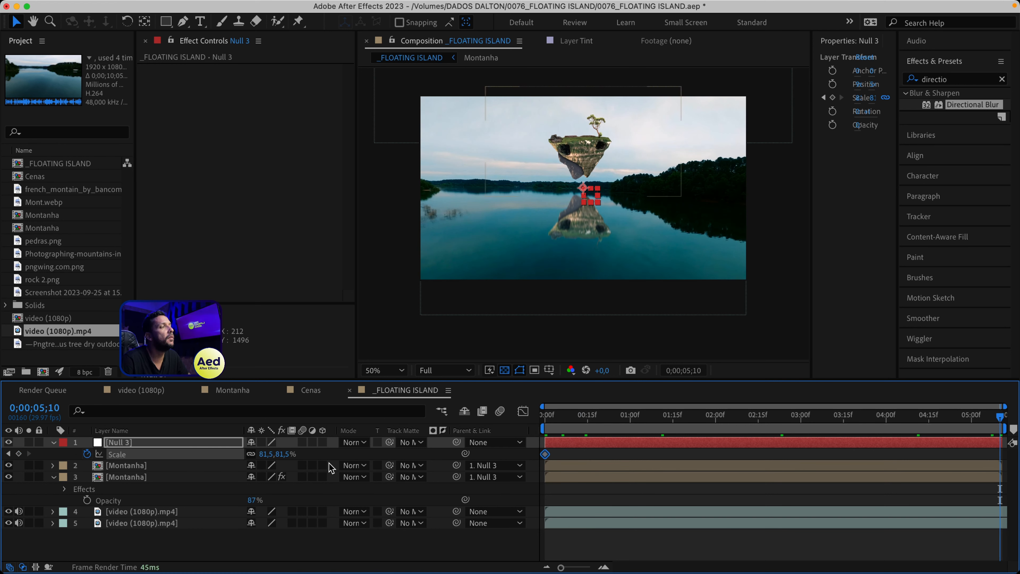
pyautogui.moveTo(281, 454); pyautogui.dragTo(520, 467)
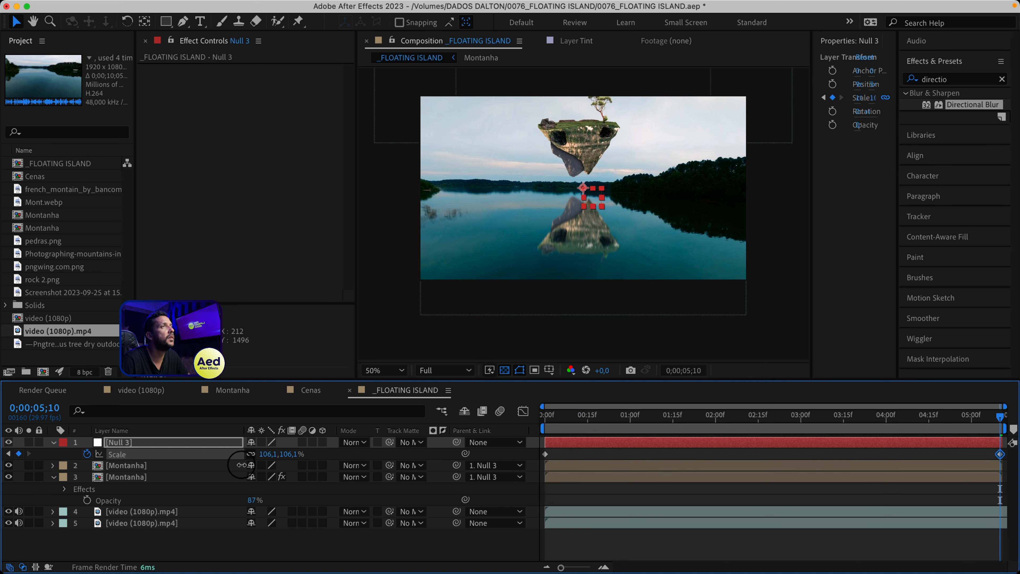
pyautogui.click(538, 422)
pyautogui.moveTo(536, 424); pyautogui.dragTo(432, 435)
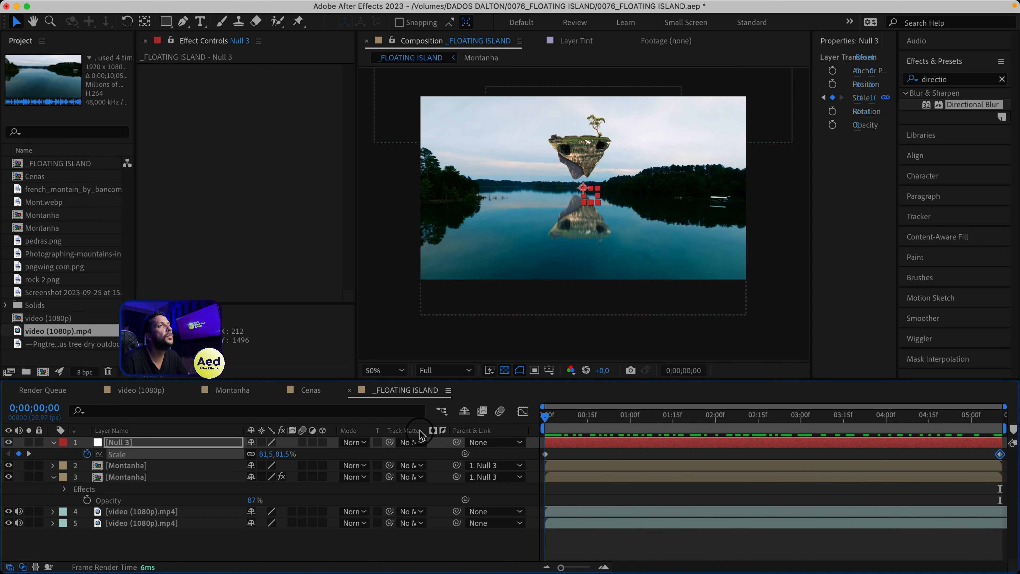
pyautogui.press('space')
pyautogui.moveTo(589, 243); pyautogui.dragTo(593, 252)
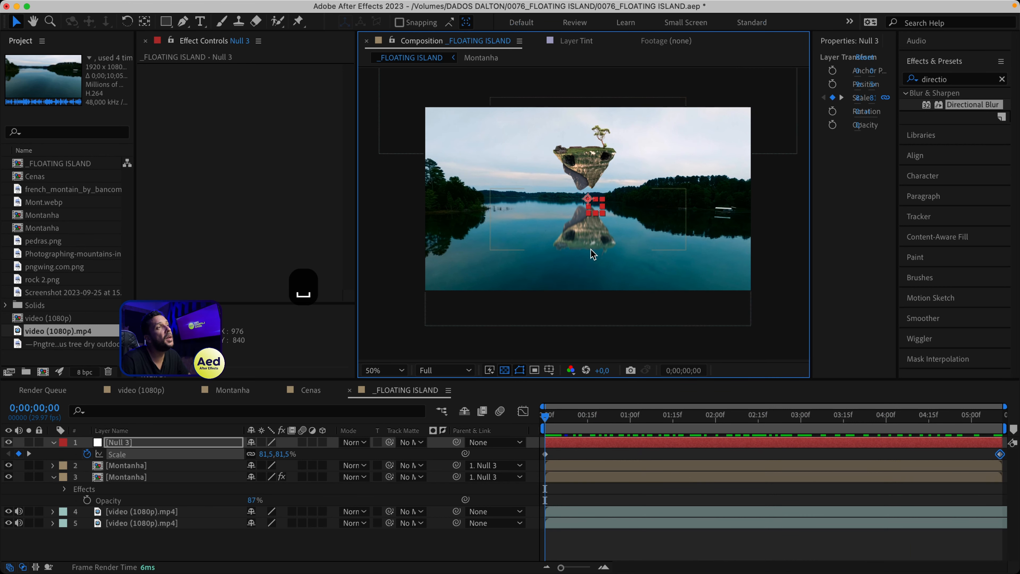
# Step: Collapse the layer properties and create a white 1920 x 1080 solid above all layers in the composition
pyautogui.press('super+a')
pyautogui.press('s')
pyautogui.press('s')
pyautogui.click(178, 533)
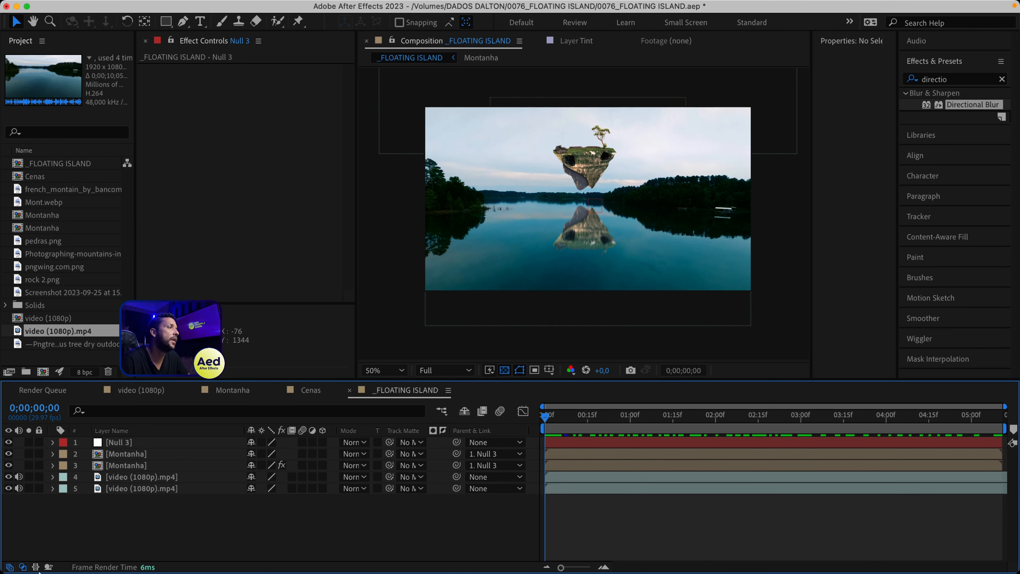
pyautogui.rightClick(110, 537)
pyautogui.moveTo(225, 395)
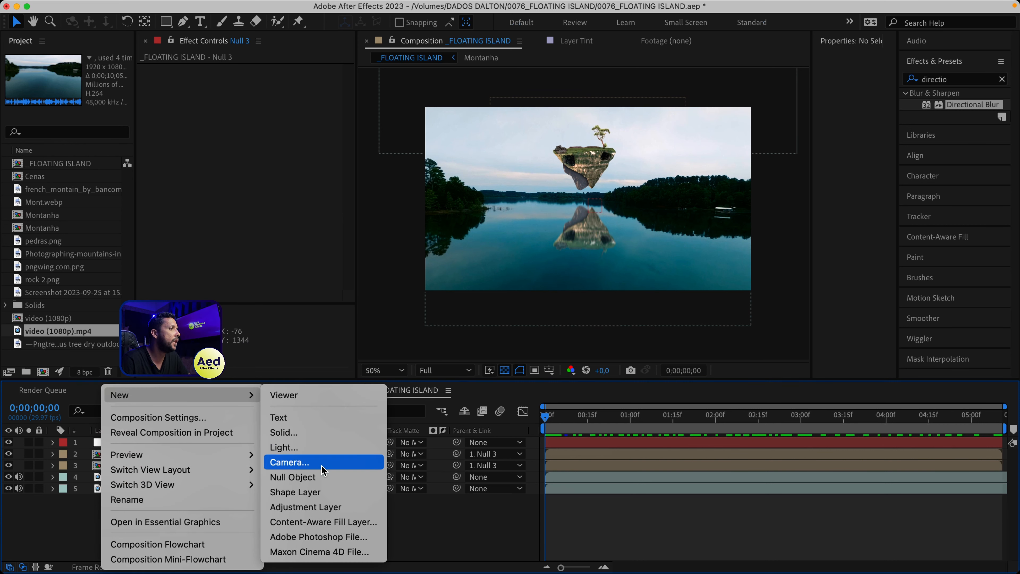
pyautogui.click(321, 432)
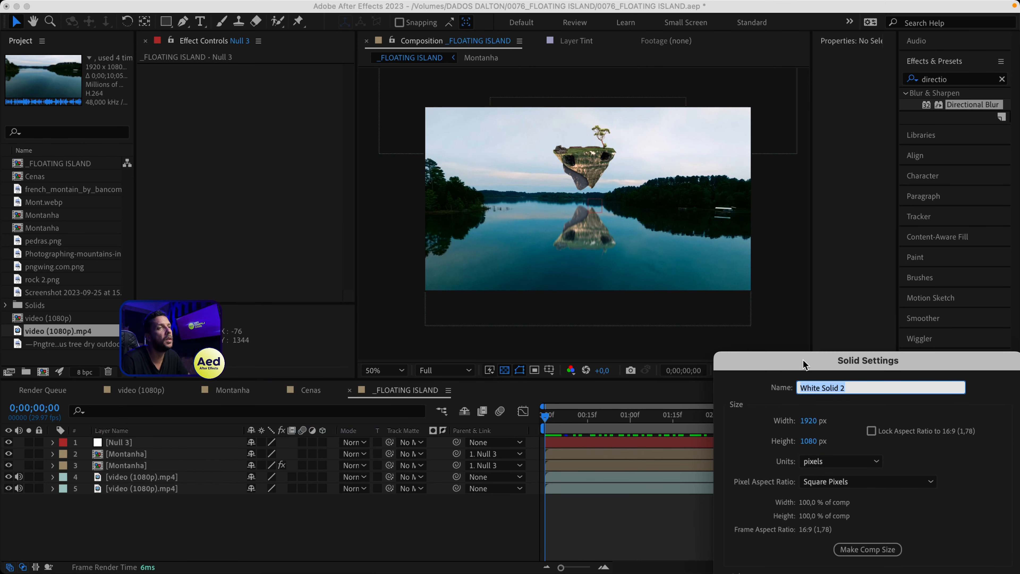
pyautogui.click(564, 383)
# Step: Draw a closed, curved band mask on the white solid with the Pen tool, following the shoreline and extending past both frame edges
pyautogui.press('g')
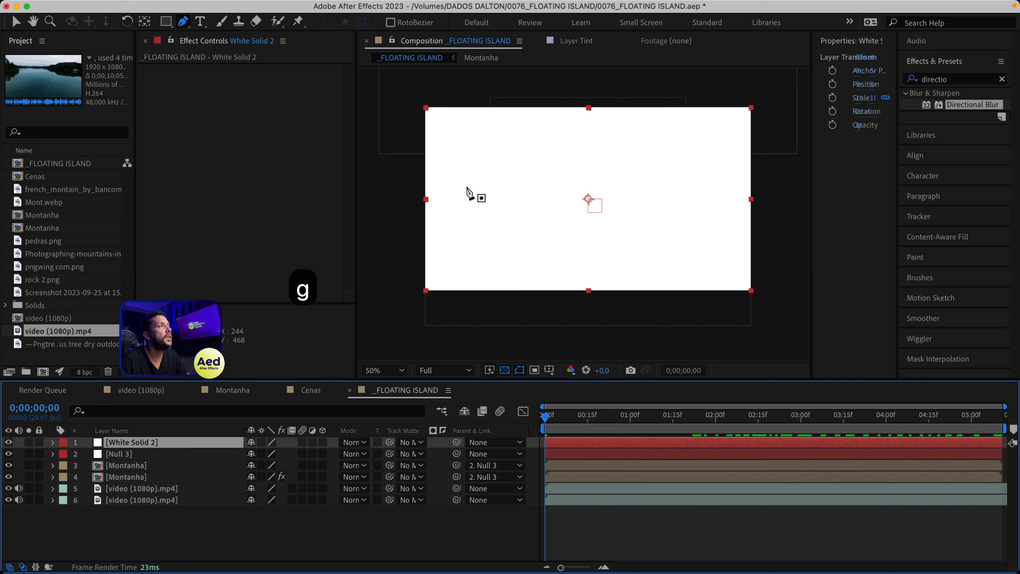
pyautogui.moveTo(404, 195); pyautogui.dragTo(440, 186)
pyautogui.moveTo(504, 181); pyautogui.dragTo(548, 176)
pyautogui.moveTo(622, 164); pyautogui.dragTo(635, 163)
pyautogui.moveTo(660, 171); pyautogui.dragTo(671, 176)
pyautogui.moveTo(706, 175); pyautogui.dragTo(722, 169)
pyautogui.moveTo(753, 168); pyautogui.dragTo(762, 169)
pyautogui.click(785, 178)
pyautogui.moveTo(774, 205); pyautogui.dragTo(768, 206)
pyautogui.moveTo(701, 211); pyautogui.dragTo(581, 197)
pyautogui.moveTo(558, 203); pyautogui.dragTo(526, 215)
pyautogui.moveTo(468, 233); pyautogui.dragTo(421, 250)
pyautogui.click(377, 235)
pyautogui.click(391, 196)
pyautogui.click(405, 196)
pyautogui.press('v')
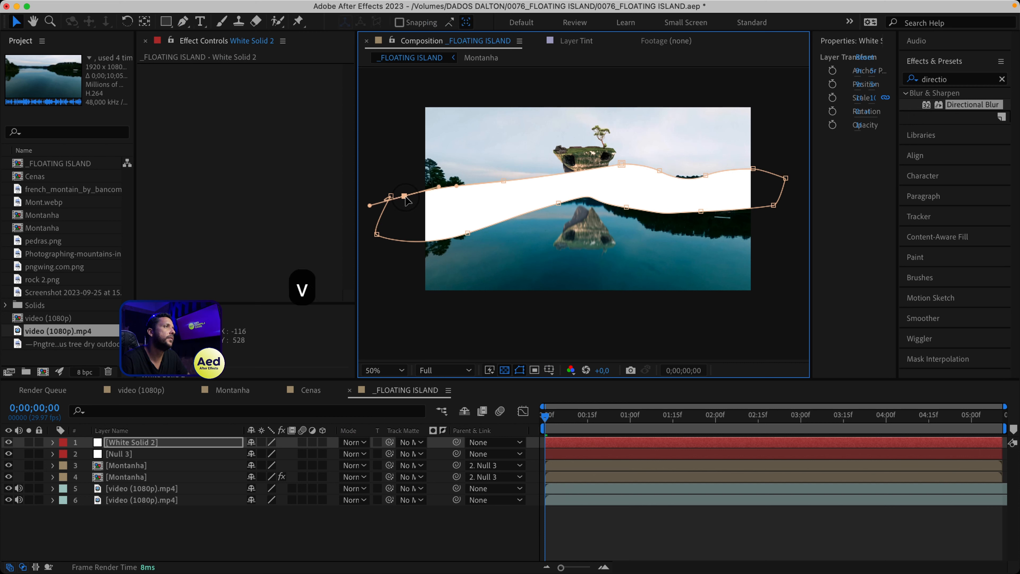
# Step: Apply Roughen Edges to the masked white solid with a Border of 148.10 and a Scale of 987
pyautogui.click(167, 443)
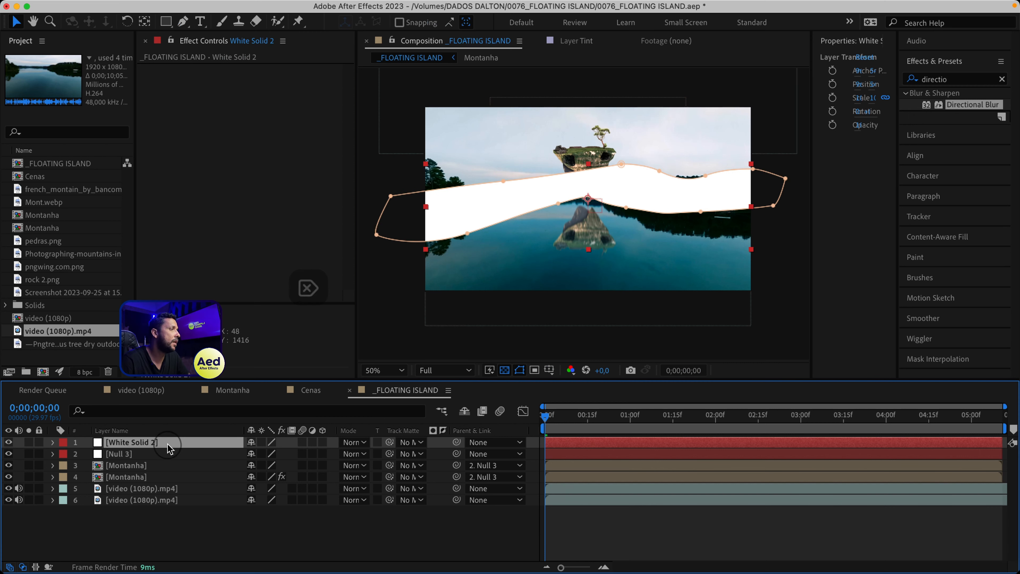
pyautogui.click(933, 79)
pyautogui.write('rough')
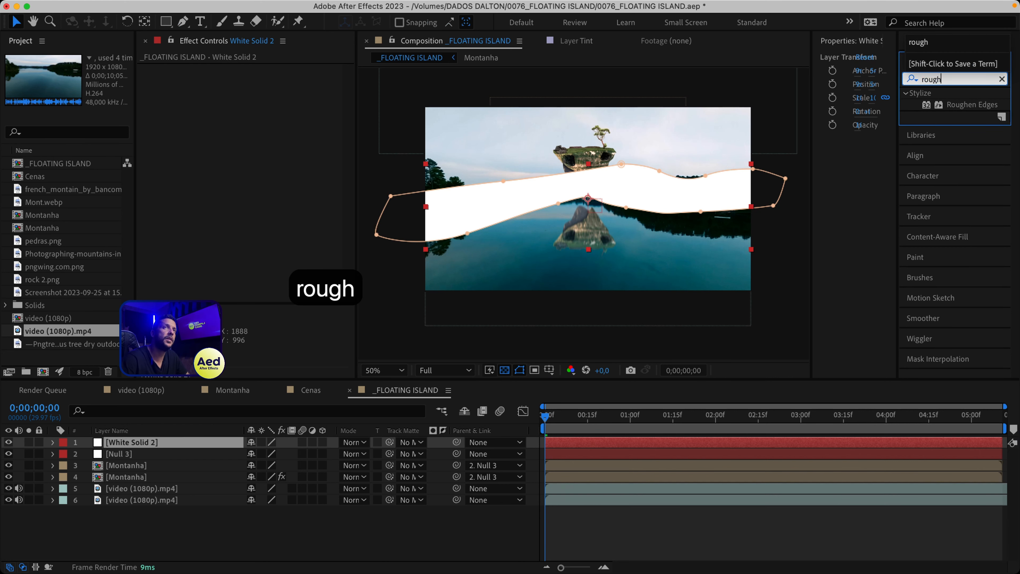
pyautogui.doubleClick(979, 106)
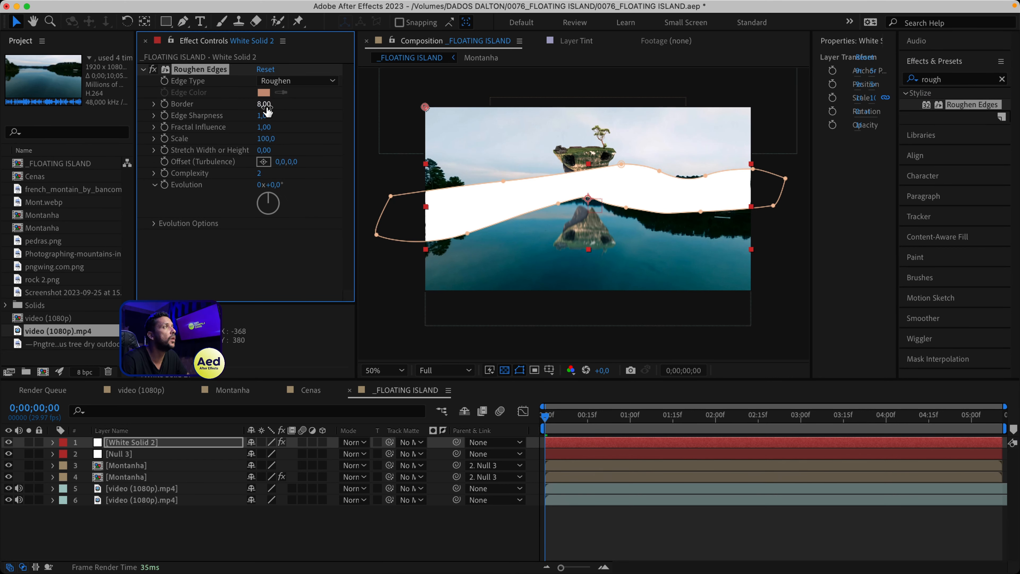
pyautogui.moveTo(416, 107); pyautogui.dragTo(1011, 108)
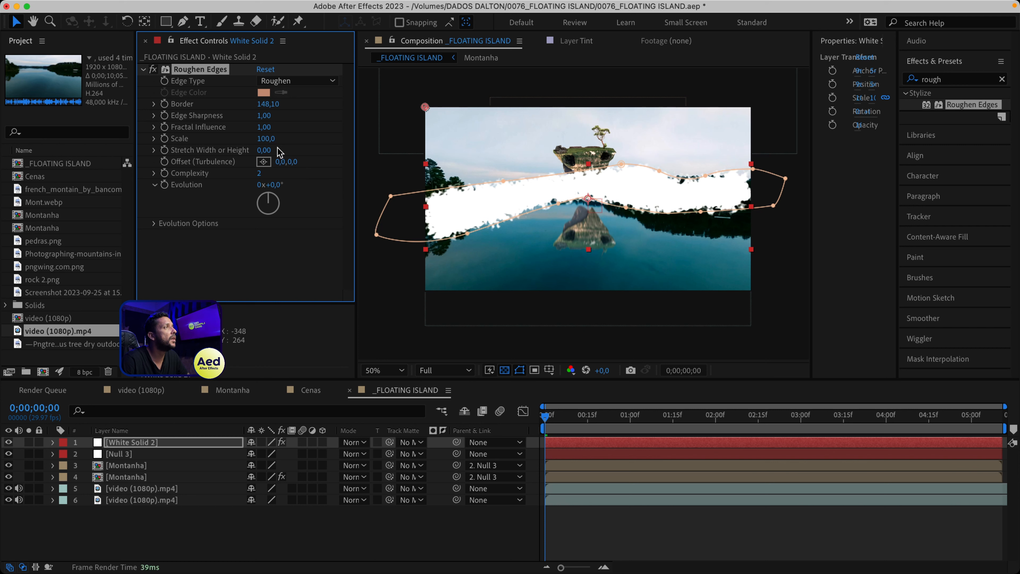
pyautogui.moveTo(265, 140); pyautogui.dragTo(871, 119)
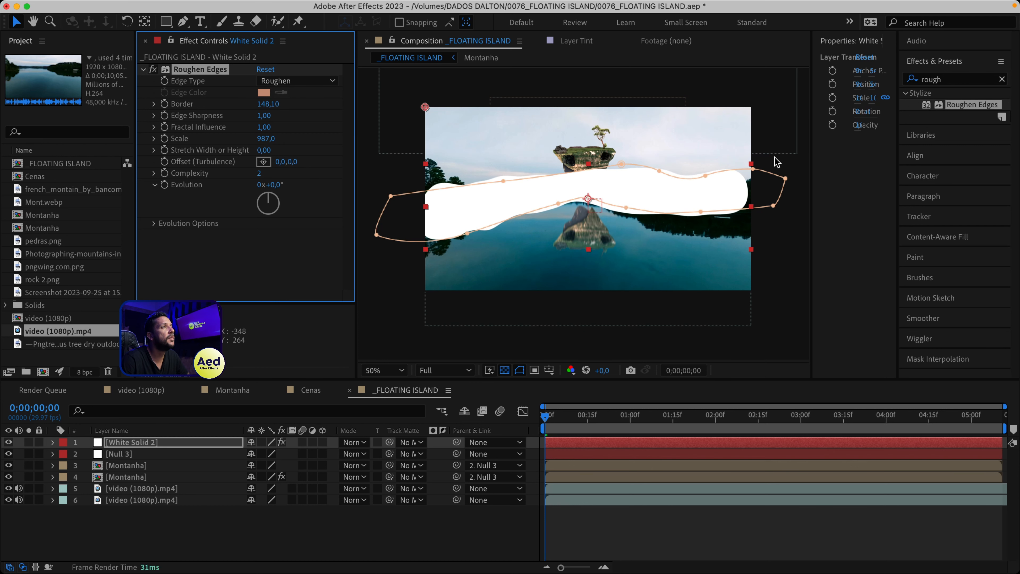
# Step: Animate the Roughen Edges Evolution with the expression time*100 and scrub the timeline to check the motion
pyautogui.keyDown('alt'); pyautogui.click(164, 186); pyautogui.keyUp('alt')
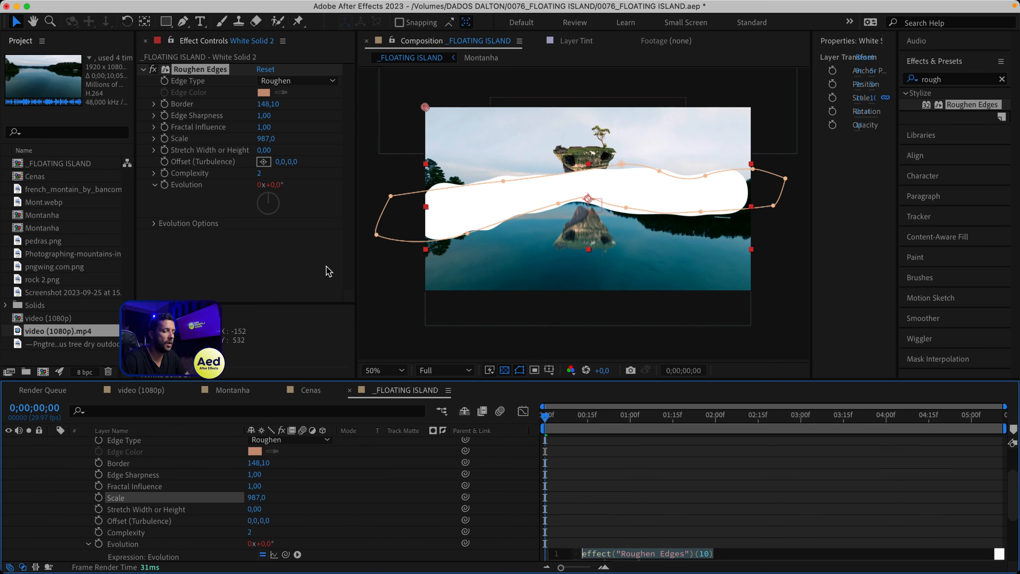
pyautogui.write('time*100')
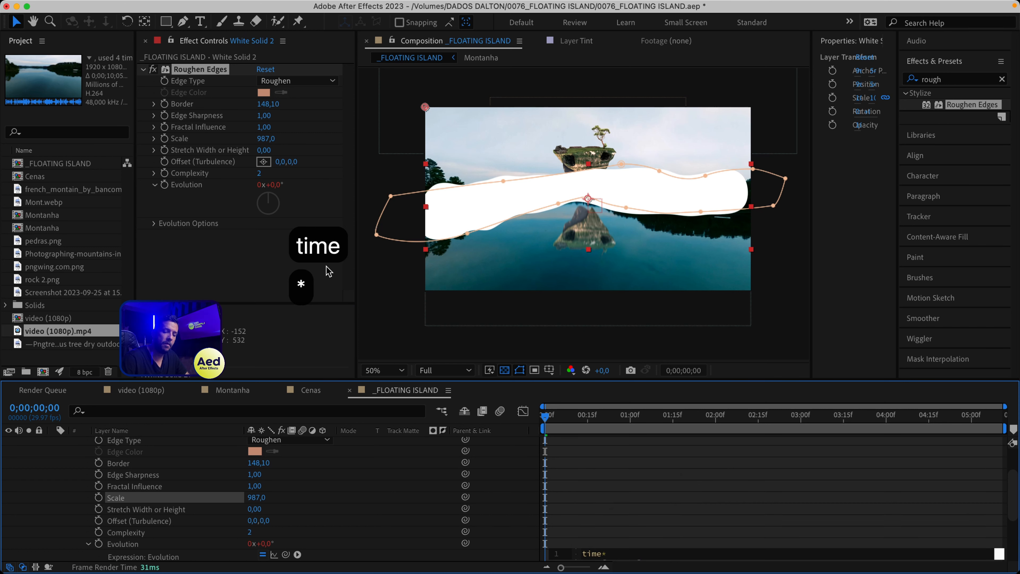
pyautogui.press('Return')
pyautogui.moveTo(547, 418); pyautogui.dragTo(681, 446)
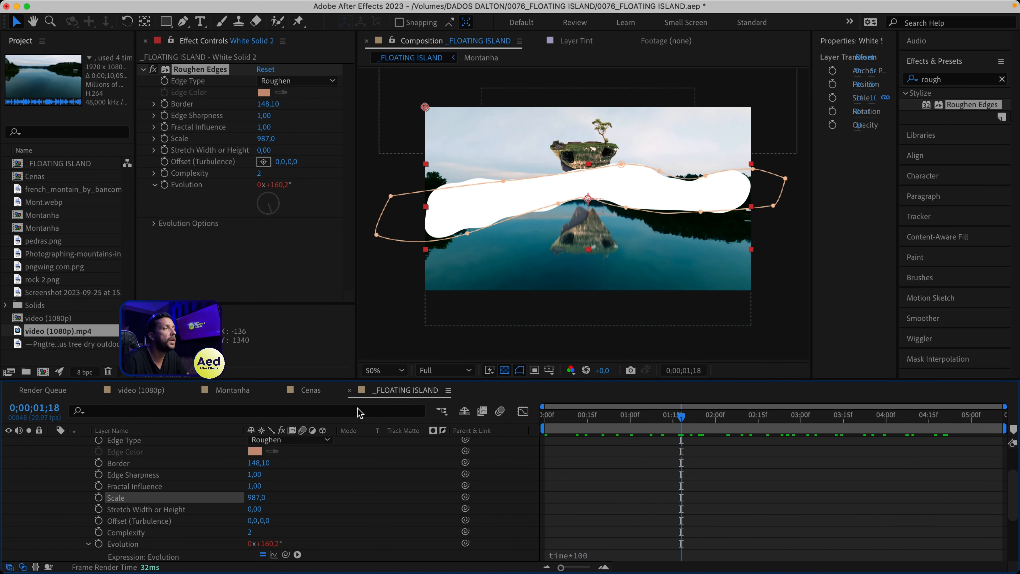
# Step: Add Fast Box Blur to the white solid with a Blur Radius of 148 and 2 Iterations to turn it into fog
pyautogui.click(957, 79)
pyautogui.press('super+a')
pyautogui.write('fa')
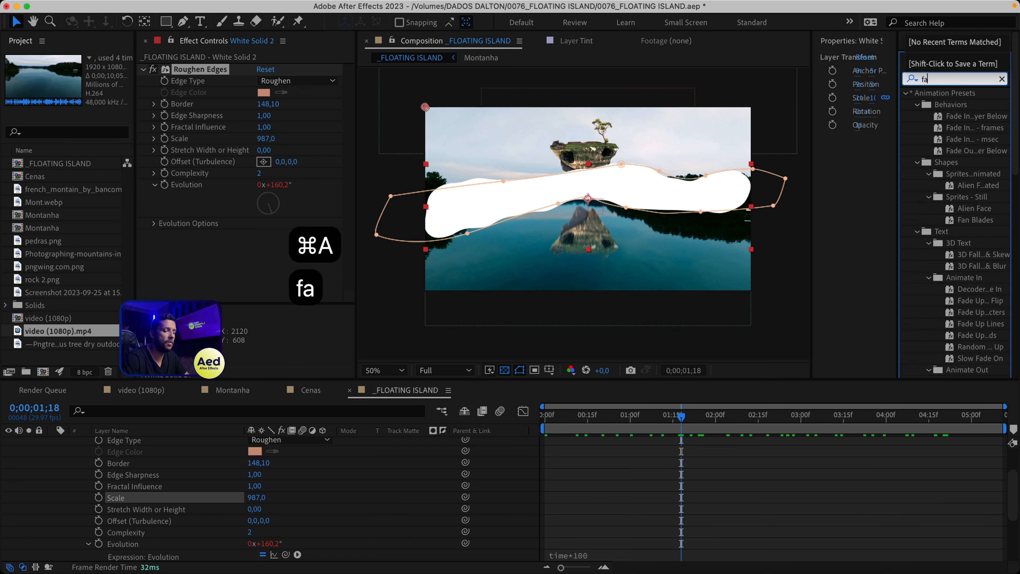
pyautogui.write('st b')
pyautogui.moveTo(968, 116); pyautogui.dragTo(283, 325)
pyautogui.moveTo(261, 246); pyautogui.dragTo(378, 256)
pyautogui.moveTo(259, 258); pyautogui.dragTo(256, 262)
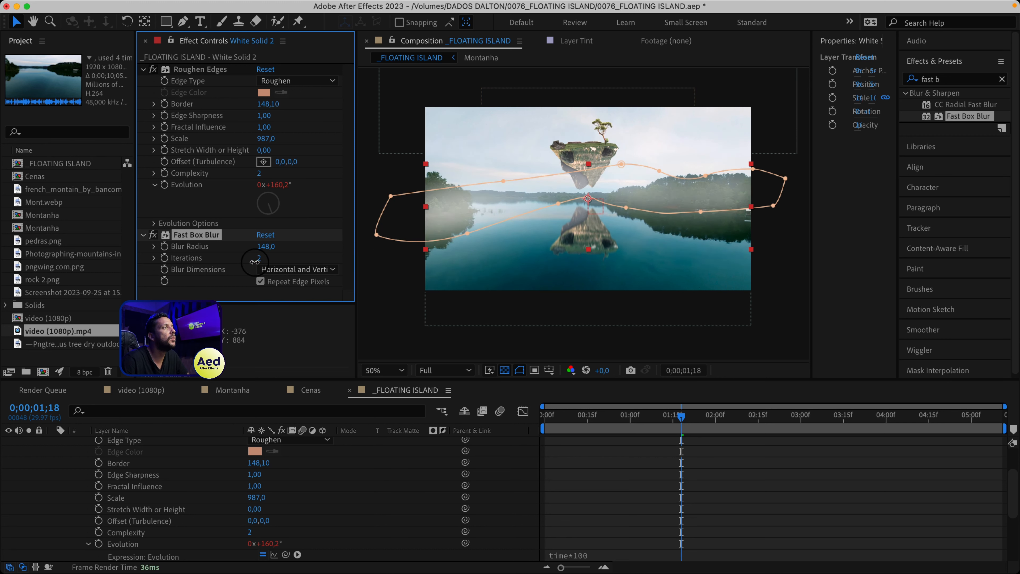
# Step: Set the Roughen Edges Border to 125.50 and check the drifting fog along the timeline
pyautogui.moveTo(261, 111); pyautogui.dragTo(217, 110)
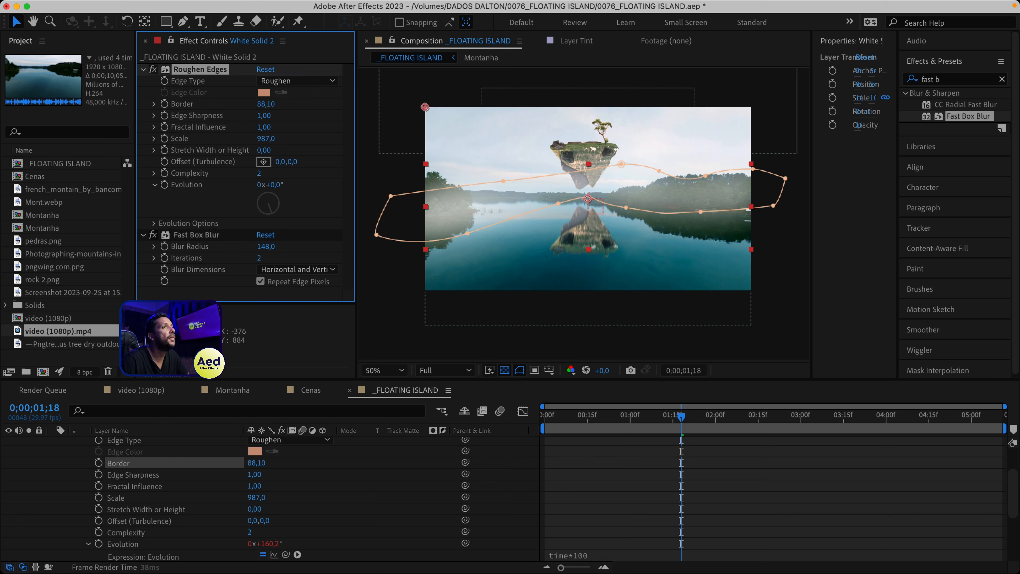
pyautogui.moveTo(565, 425); pyautogui.dragTo(804, 424)
pyautogui.moveTo(932, 430); pyautogui.dragTo(431, 432)
pyautogui.click(576, 473)
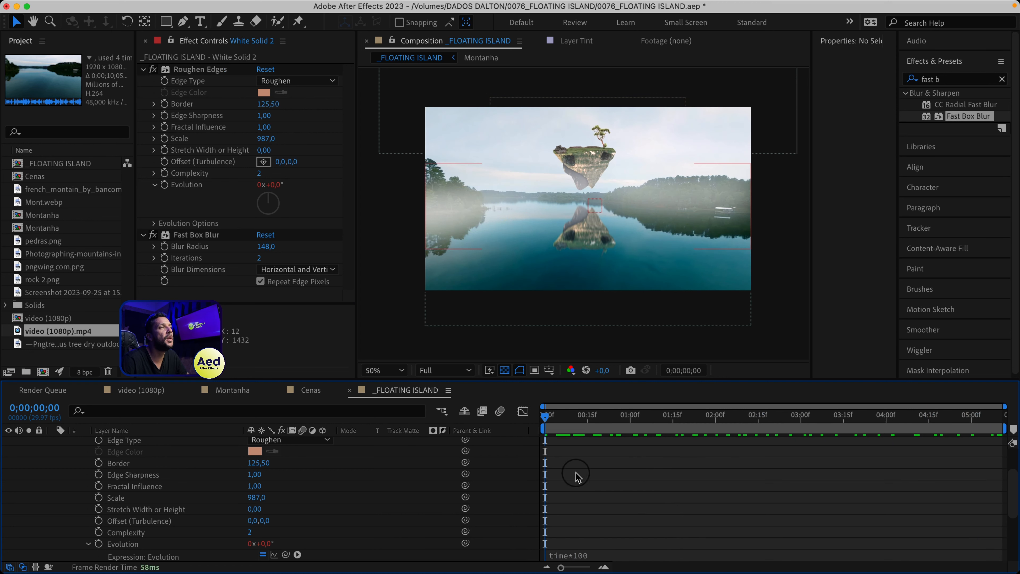
pyautogui.press('.')
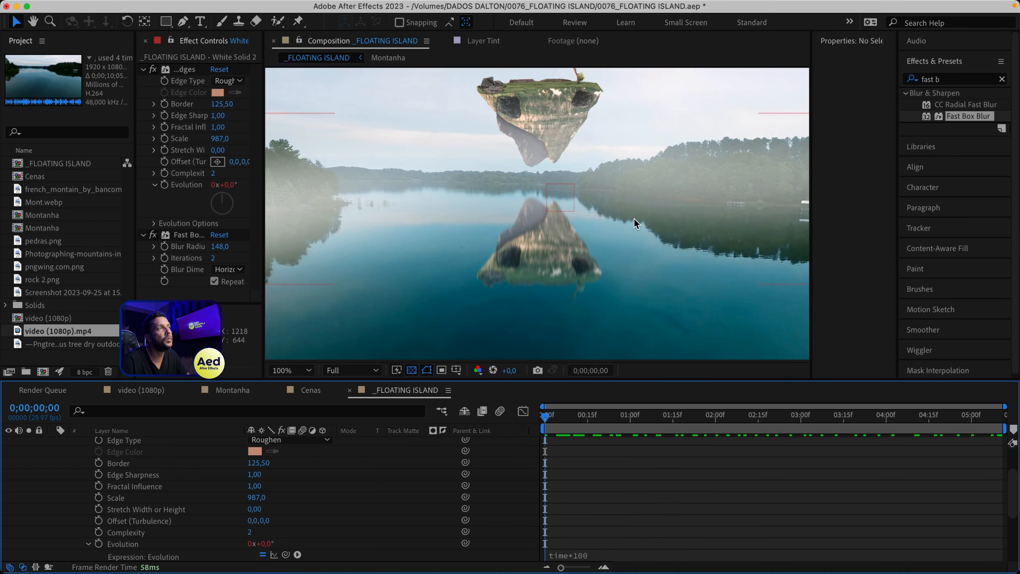
pyautogui.moveTo(547, 421); pyautogui.dragTo(670, 423)
pyautogui.press(',')
# Step: Collapse the layer properties and create an adjustment layer on top of the stack
pyautogui.press('super+a')
pyautogui.press('s')
pyautogui.press('s')
pyautogui.click(181, 530)
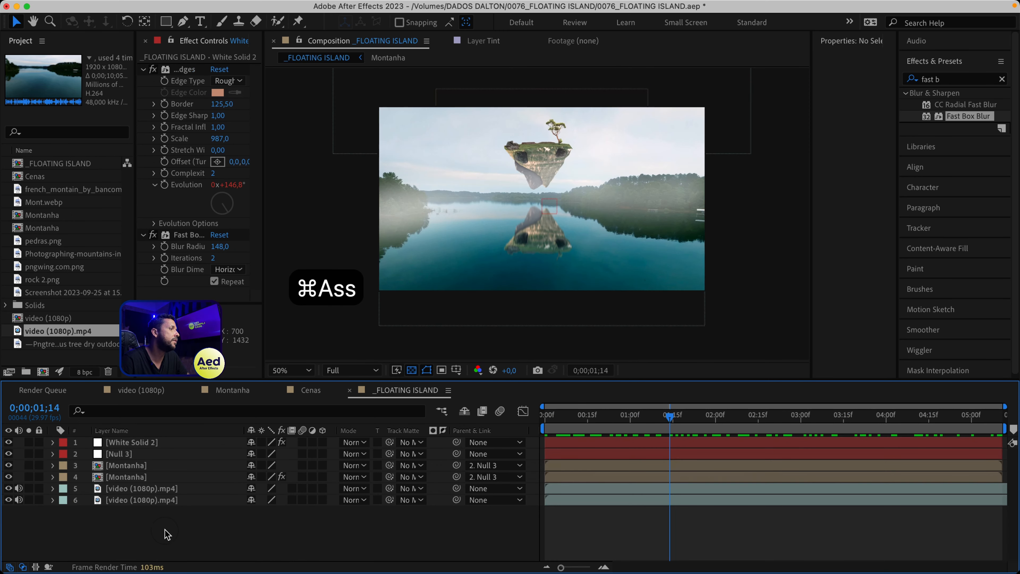
pyautogui.rightClick(183, 523)
pyautogui.moveTo(289, 398)
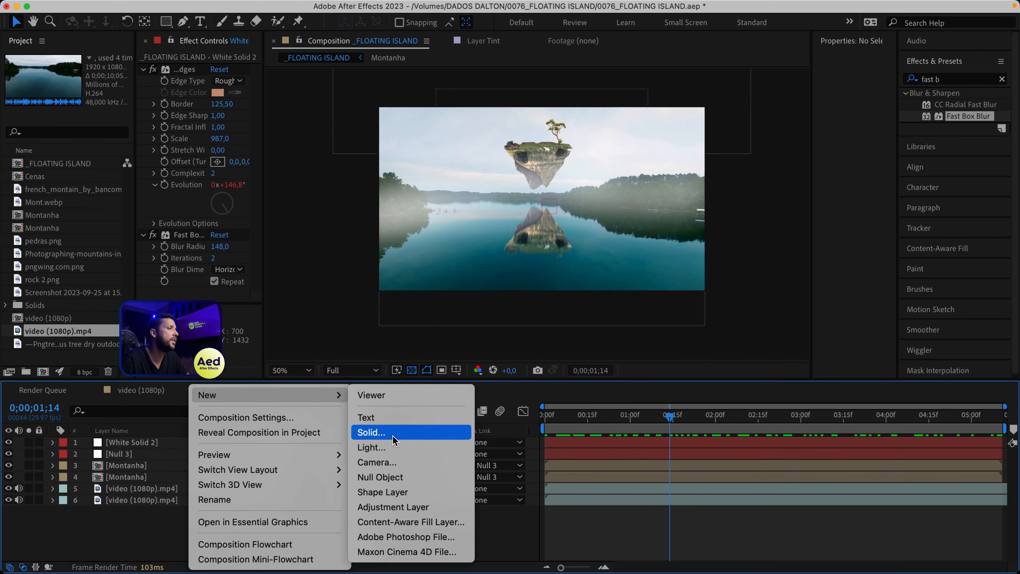
pyautogui.click(393, 506)
# Step: Rename the adjustment layer to Color+Noise
pyautogui.press('Return')
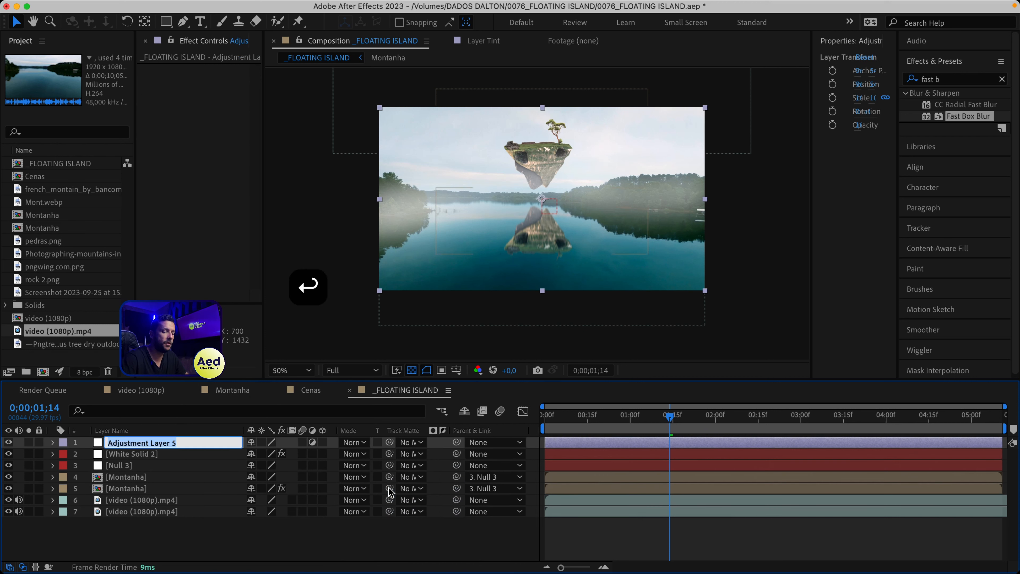
pyautogui.write('Cl')
pyautogui.press('BackSpace')
pyautogui.write('olor _')
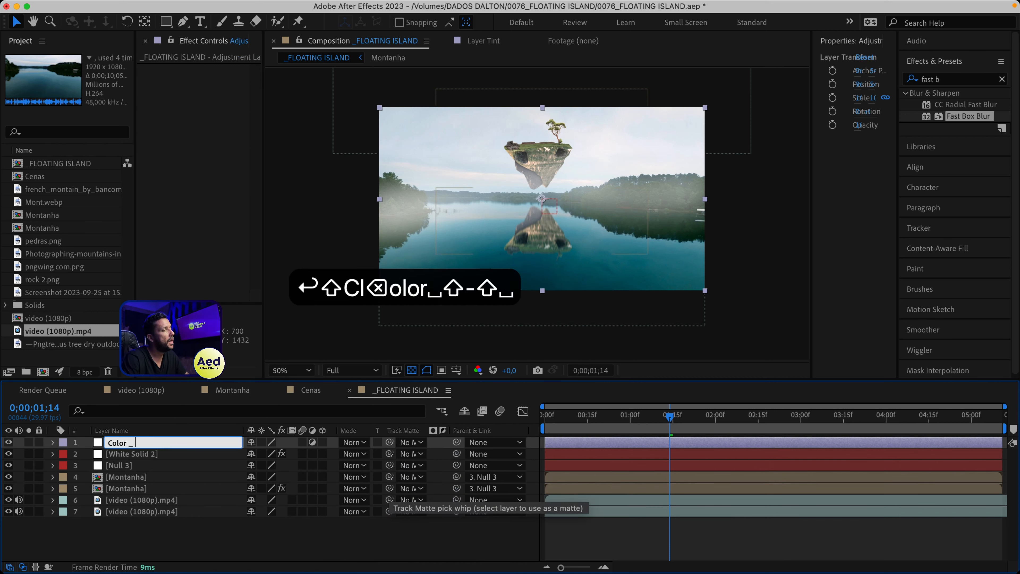
pyautogui.press('BackSpace')
pyautogui.press('BackSpace')
pyautogui.press('BackSpace')
pyautogui.write('+')
pyautogui.press('BackSpace')
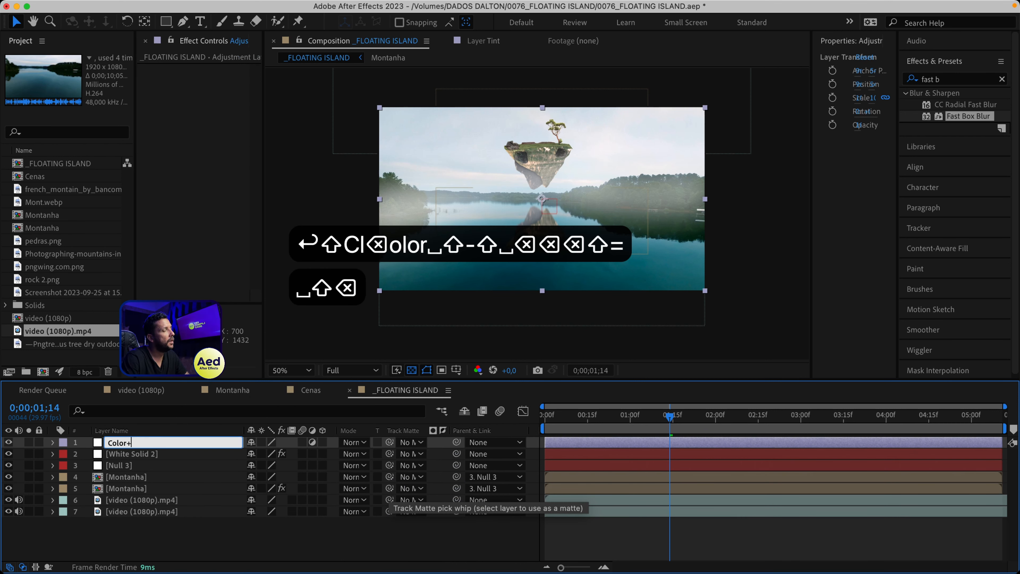
pyautogui.write('Nois')
pyautogui.press('Return')
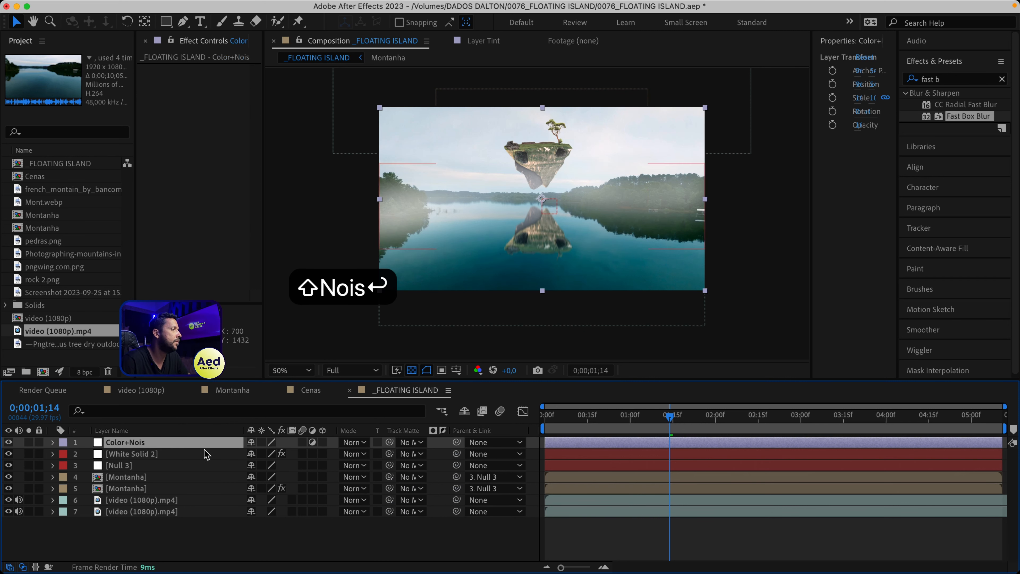
pyautogui.press('Return')
pyautogui.press('Right')
pyautogui.write('e')
pyautogui.press('Return')
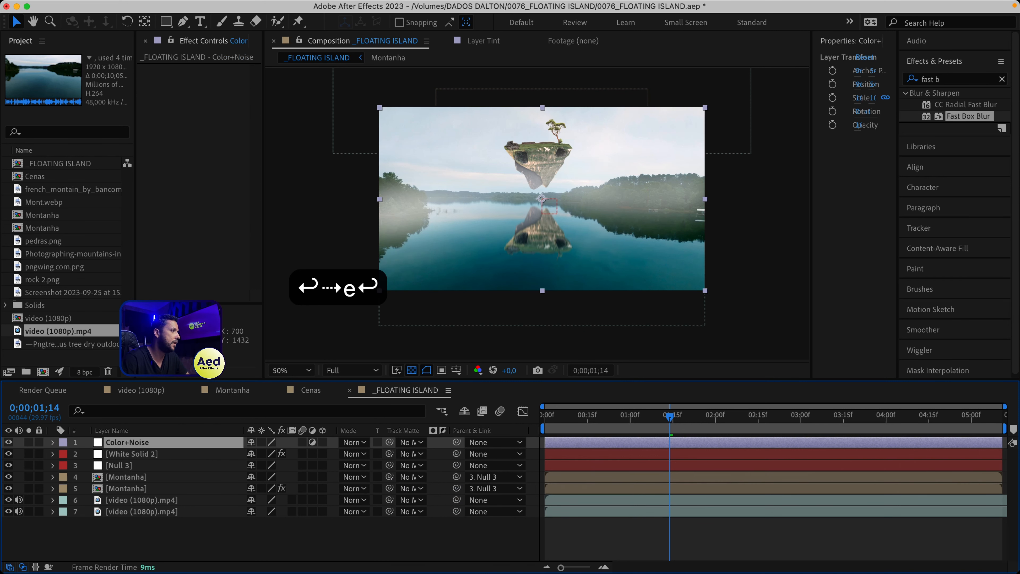
# Step: Widen the effect settings area and apply Lumetri Color to the Color+Noise layer
pyautogui.moveTo(265, 189); pyautogui.dragTo(389, 197)
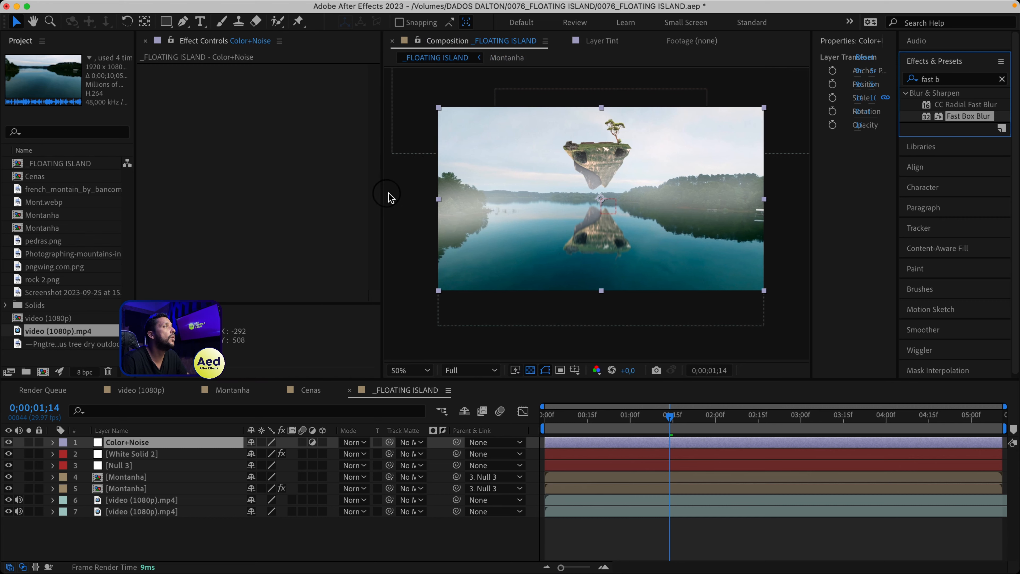
pyautogui.press('super+a')
pyautogui.write('lum')
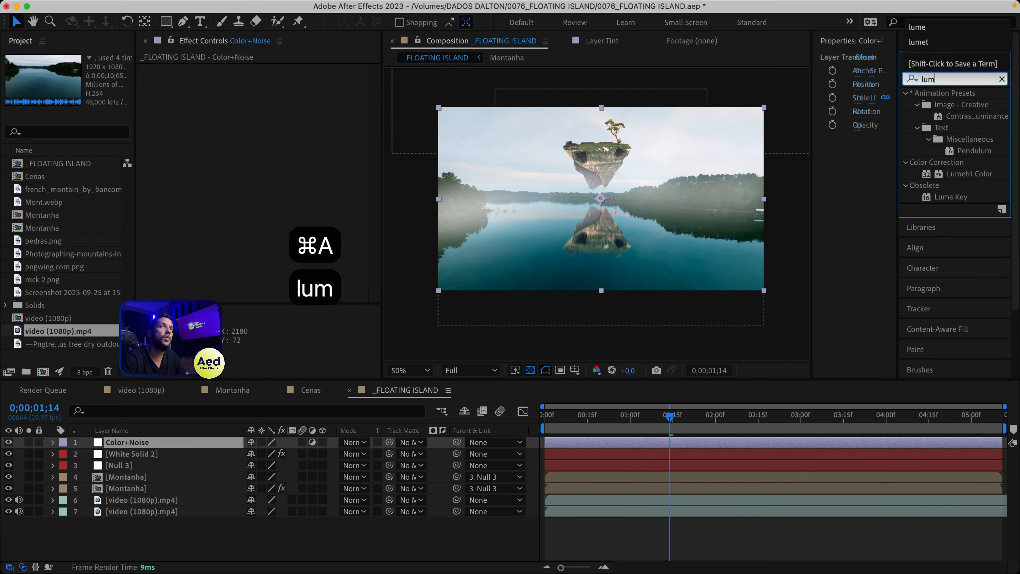
pyautogui.click(949, 177)
pyautogui.doubleClick(948, 177)
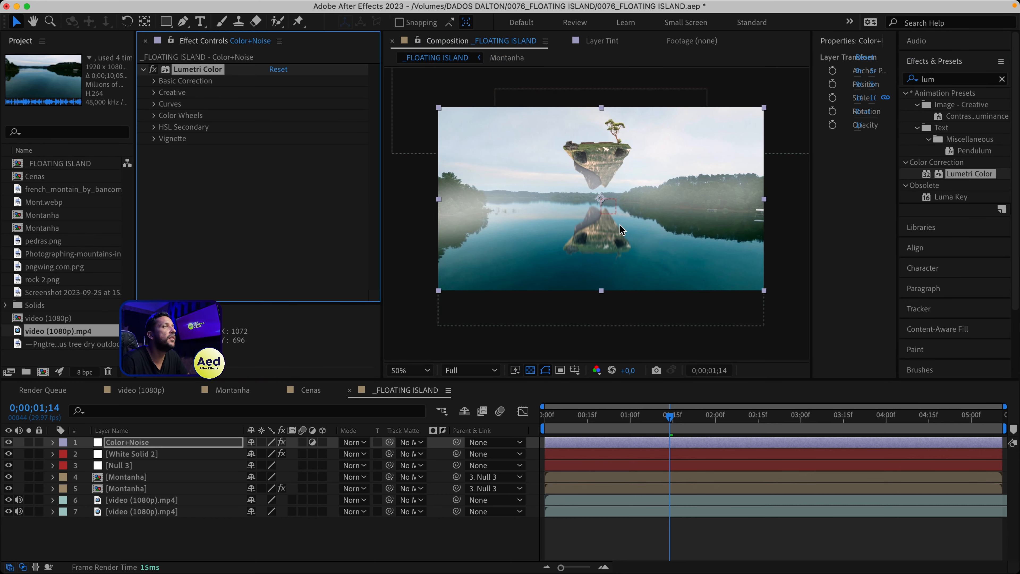
# Step: Lower the Saturation in Lumetri Color's Basic Correction to 77
pyautogui.press('/')
pyautogui.press(',')
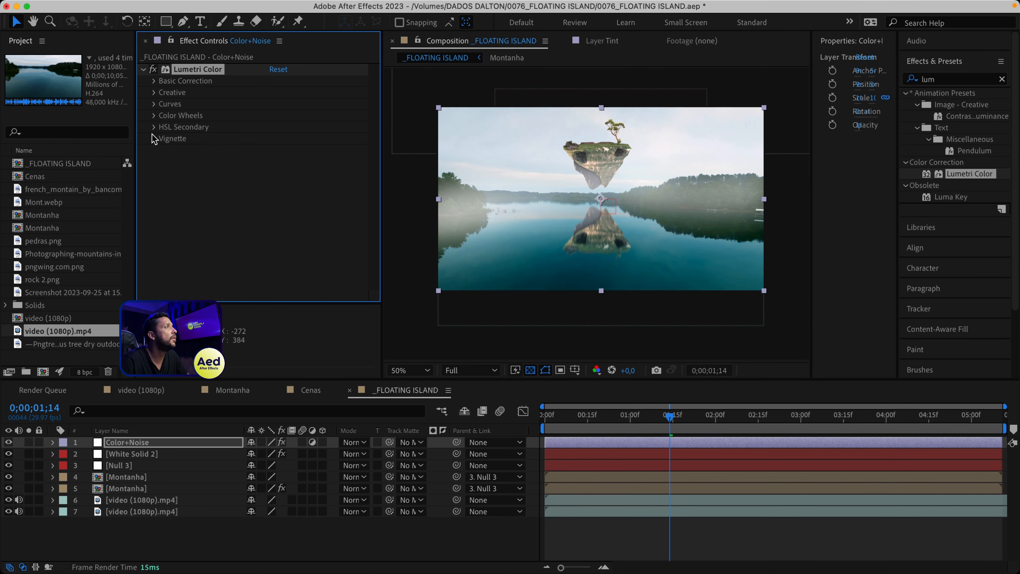
pyautogui.click(154, 81)
pyautogui.moveTo(275, 161); pyautogui.dragTo(264, 162)
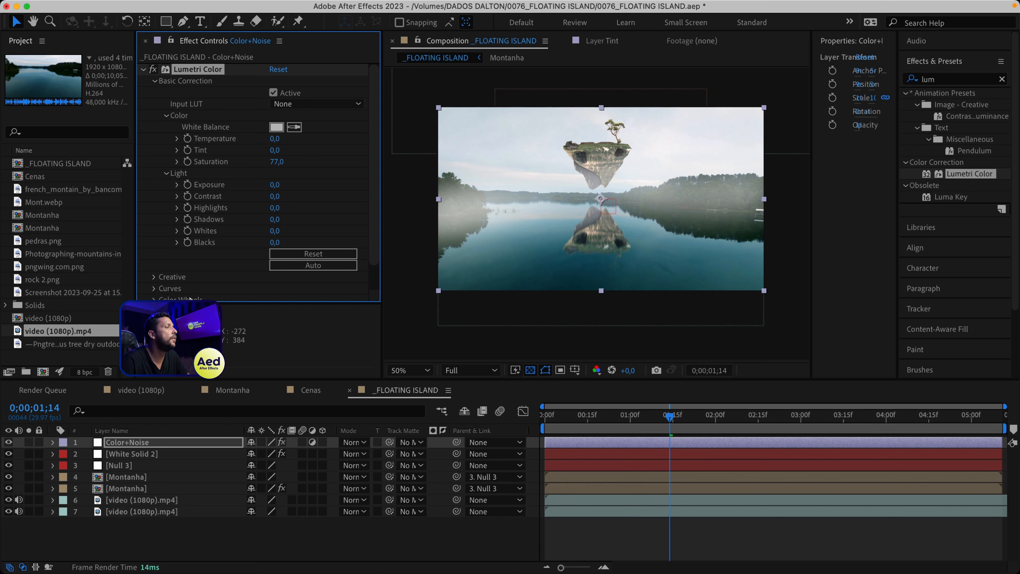
# Step: Apply Lumetri Color to the upper video (1080p).mp4 layer, layer 6
pyautogui.click(148, 511)
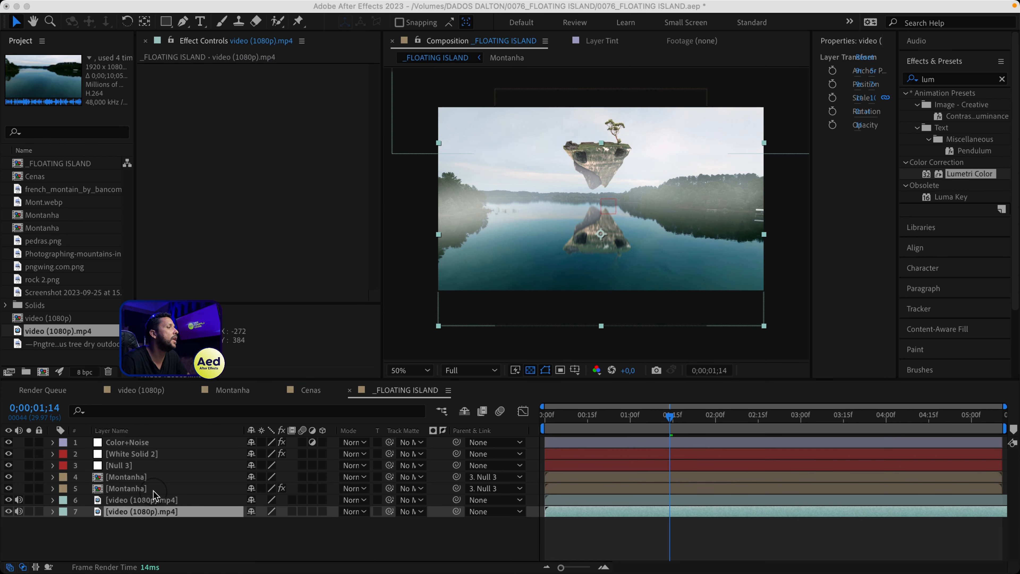
pyautogui.click(154, 501)
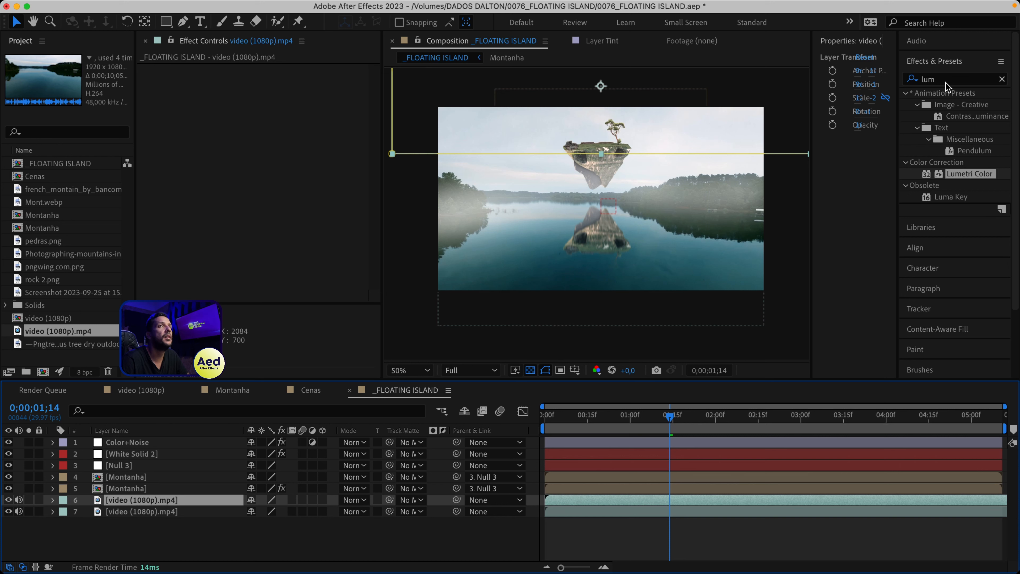
pyautogui.doubleClick(964, 173)
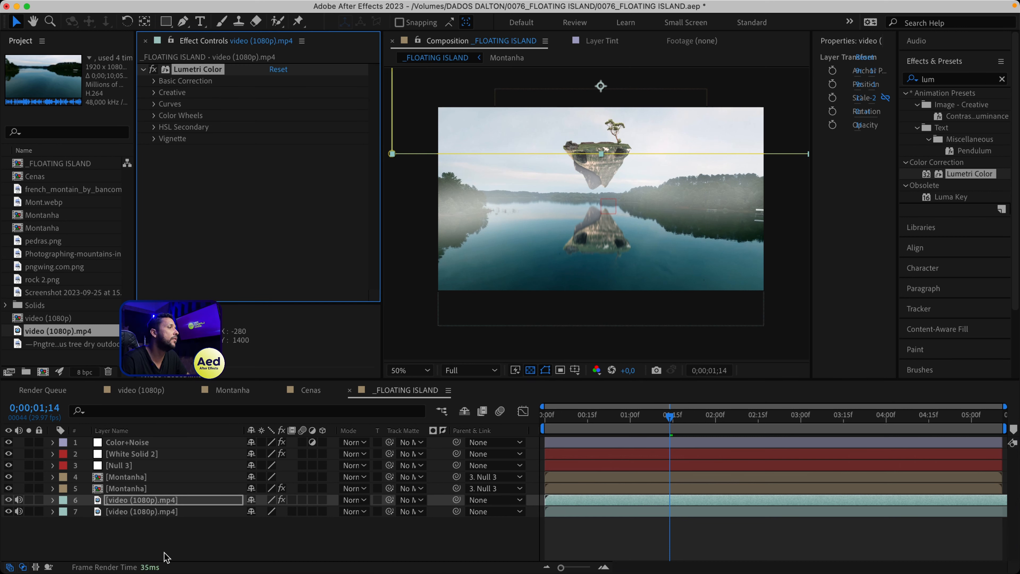
# Step: Set the Saturation to 80 in Lumetri Color's Basic Correction on video layer 6
pyautogui.click(148, 512)
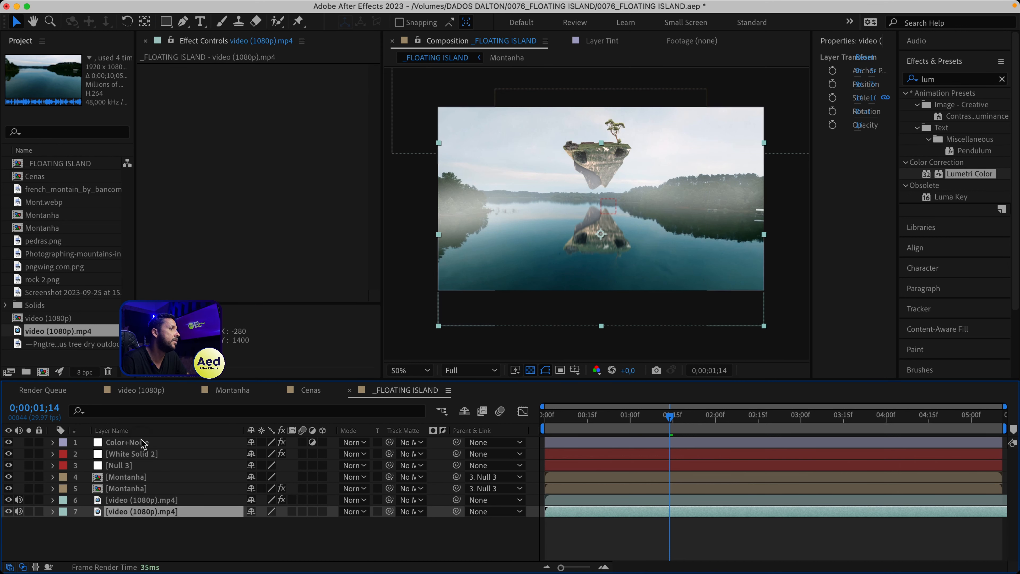
pyautogui.click(142, 442)
pyautogui.click(159, 500)
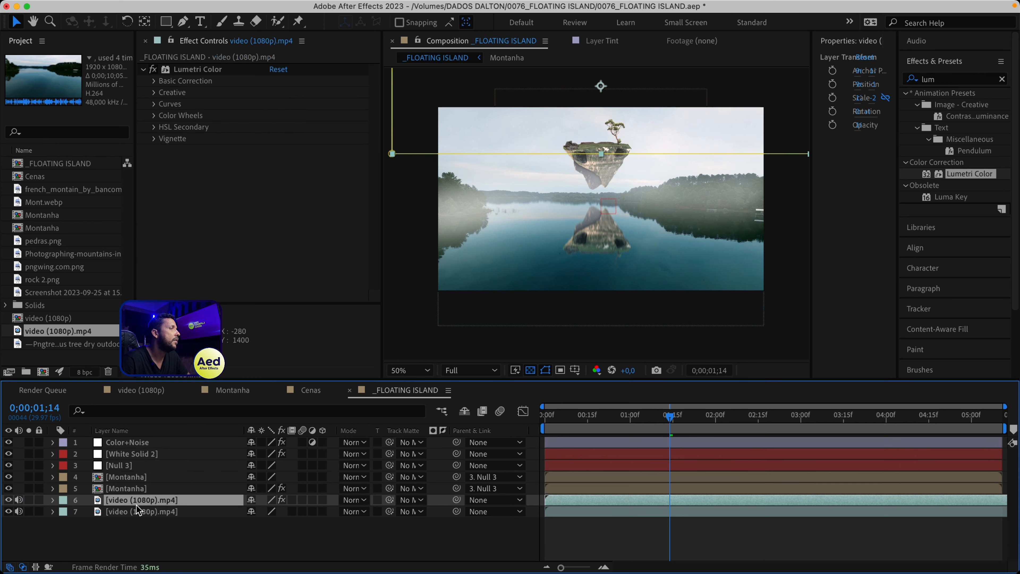
pyautogui.click(153, 82)
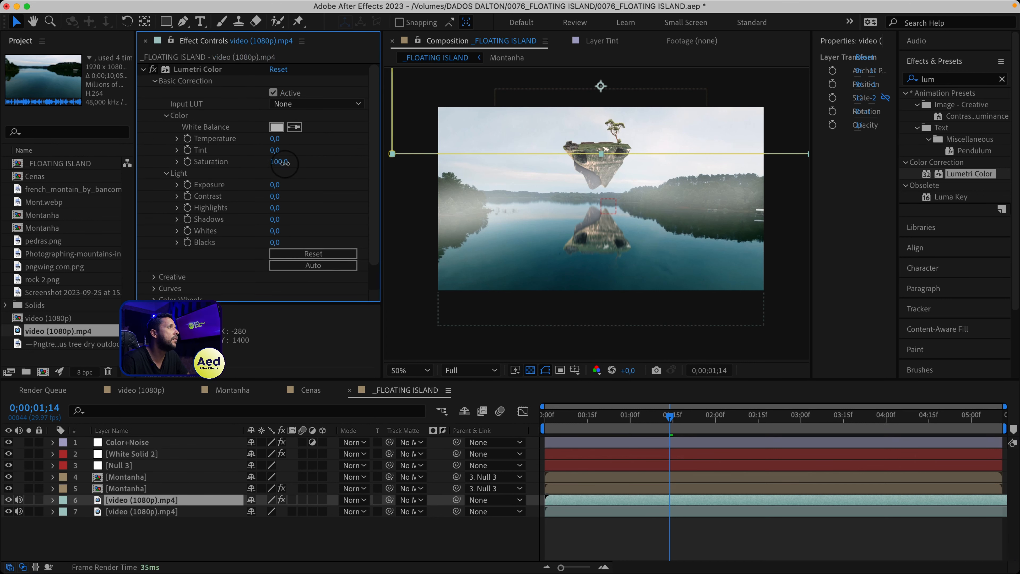
pyautogui.write('80')
pyautogui.press('Return')
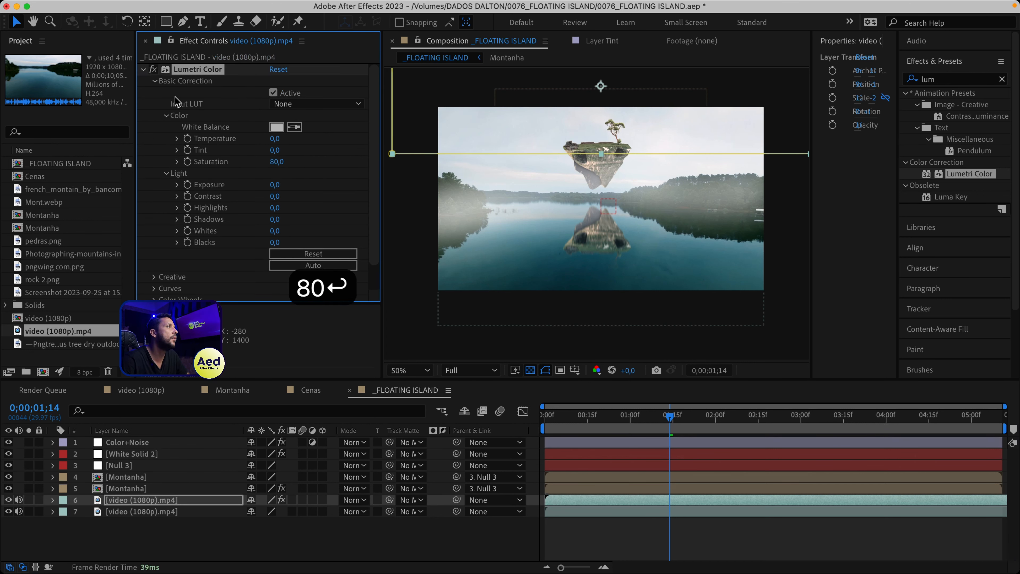
# Step: Copy the Lumetri Color effect from video layer 6 onto the bottom video (1080p).mp4 layer
pyautogui.press('super+c')
pyautogui.press('super+c')
pyautogui.press('super+c')
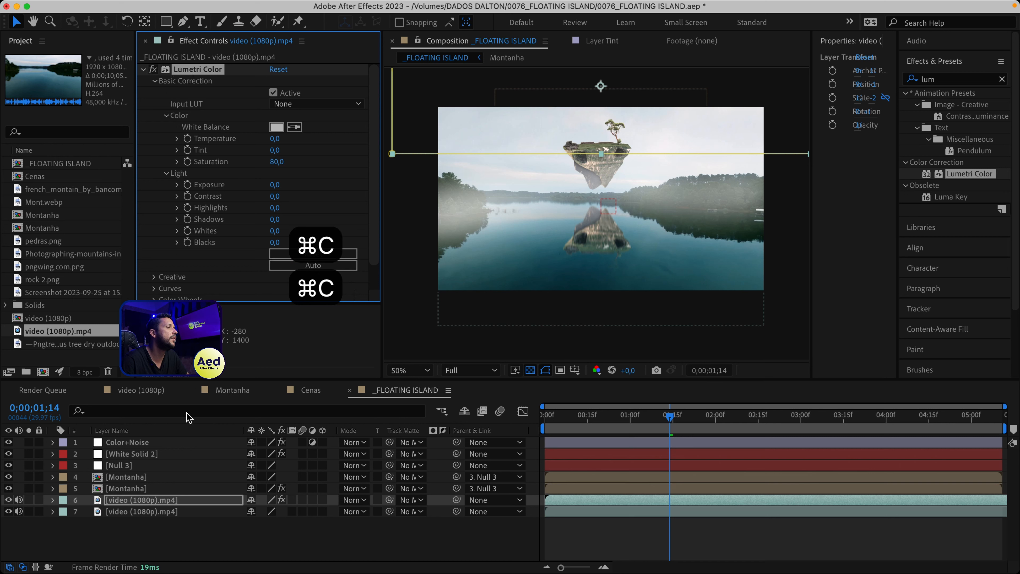
pyautogui.click(149, 512)
pyautogui.press('super+v')
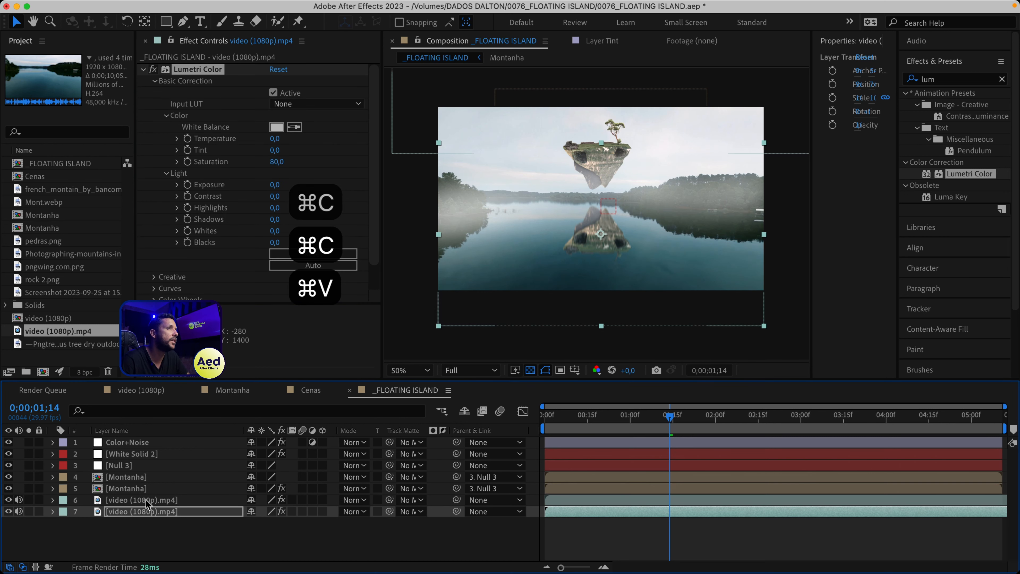
# Step: Try repositioning video layer 6 in the composition, undo the move, and save the project
pyautogui.click(149, 501)
pyautogui.moveTo(545, 127); pyautogui.dragTo(671, 107)
pyautogui.press('super+z')
pyautogui.click(139, 512)
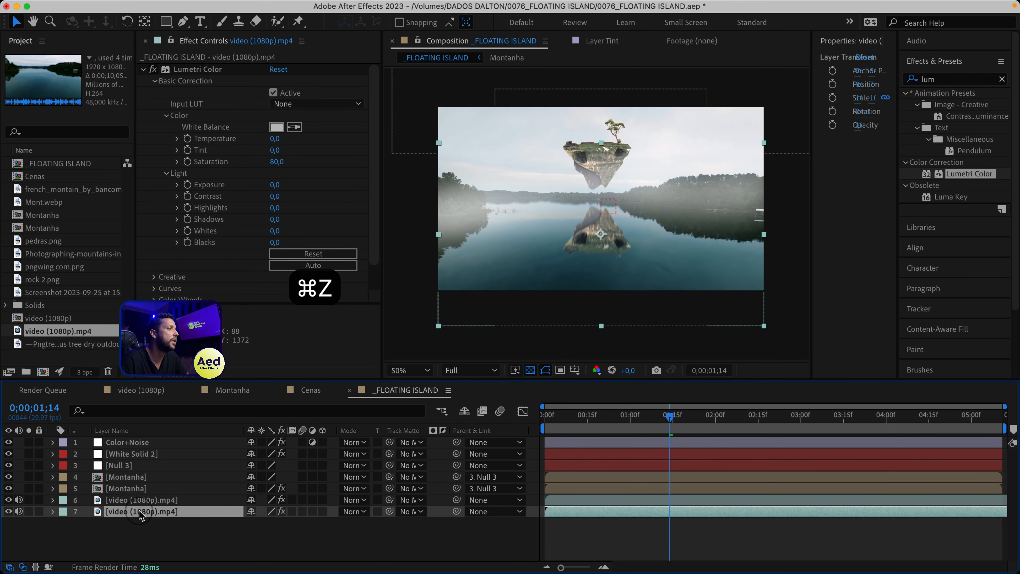
pyautogui.press('super+s')
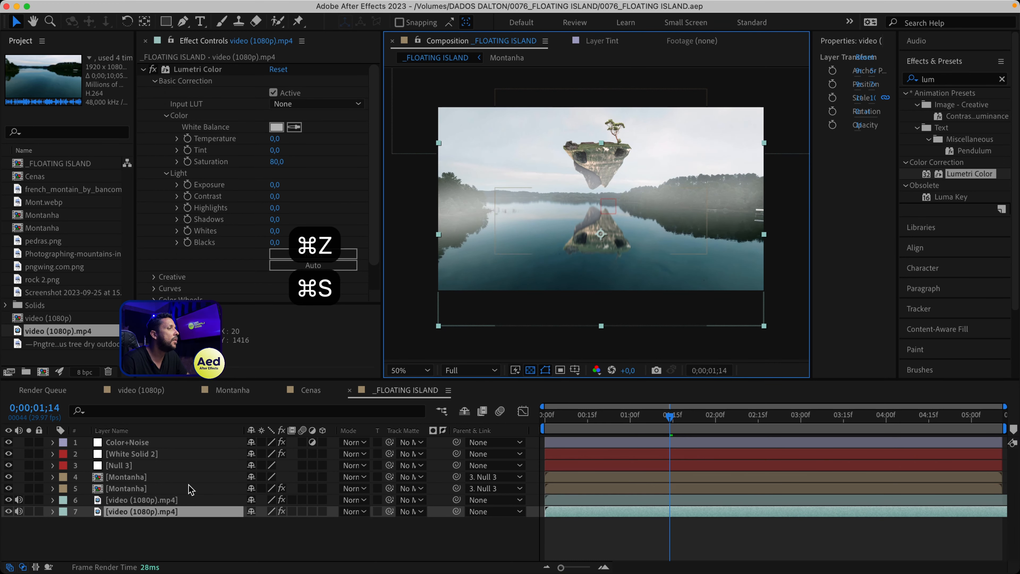
# Step: In the Color+Noise layer's Lumetri Creative settings, shift the Highlight Tint slightly toward yellow-green and the Shadow Tint slightly toward blue
pyautogui.click(134, 443)
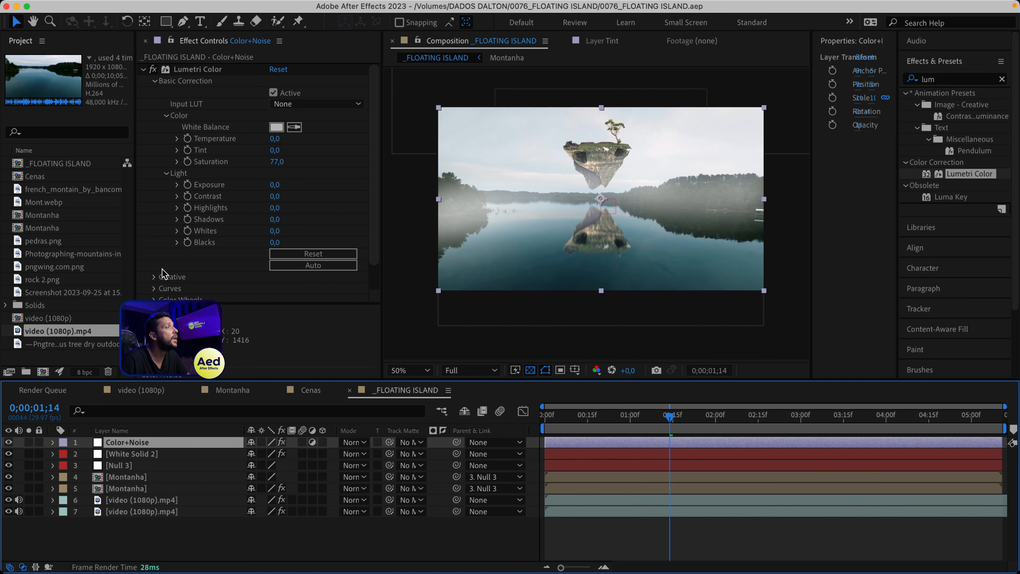
pyautogui.scroll(-2, 162, 269)
pyautogui.click(154, 250)
pyautogui.scroll(-8, 203, 264)
pyautogui.scroll(-1, 305, 242)
pyautogui.moveTo(311, 227); pyautogui.dragTo(306, 219)
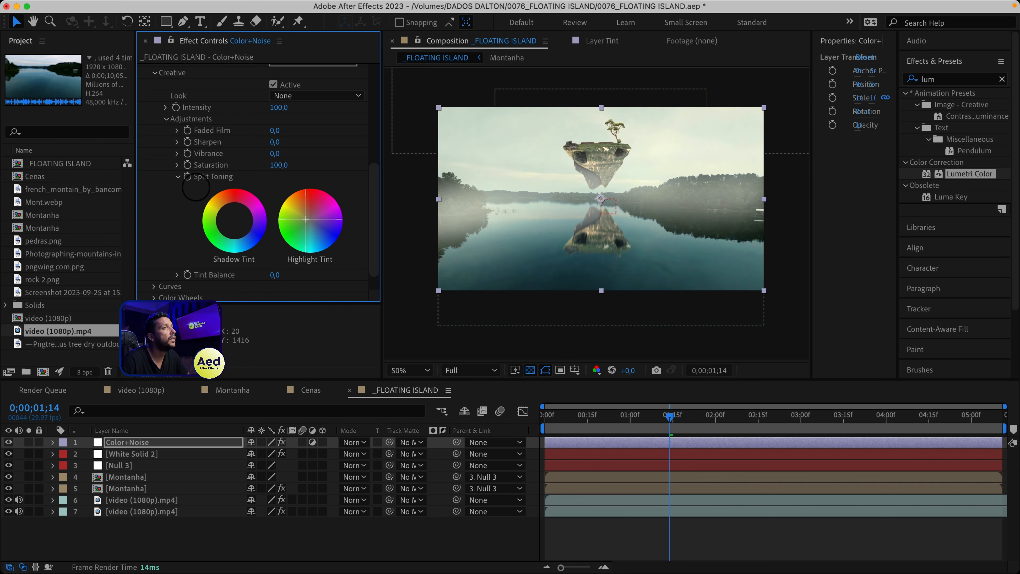
pyautogui.moveTo(234, 221); pyautogui.dragTo(420, 372)
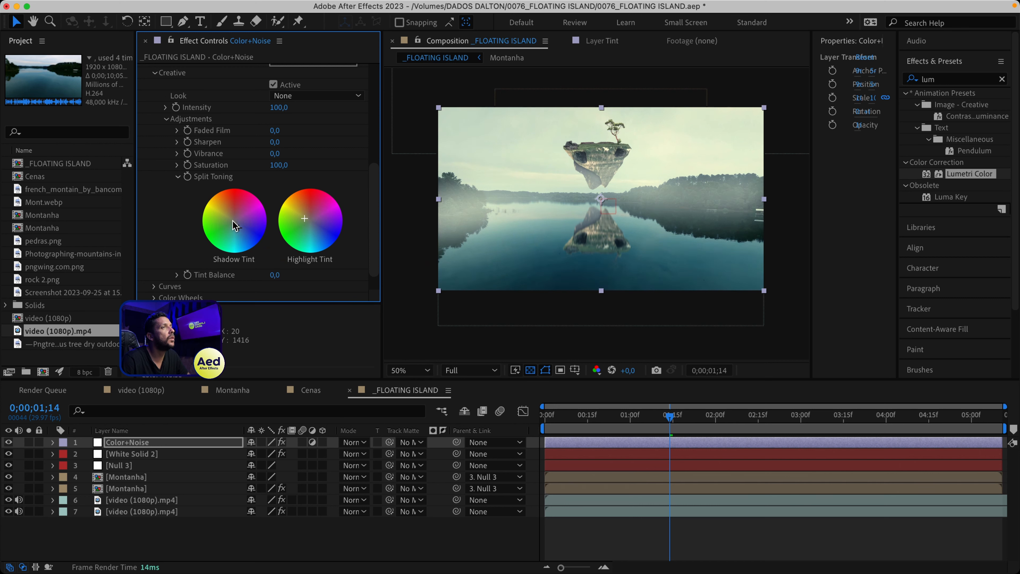
# Step: Set Lumetri Color's Creative Intensity to 121 and Sharpen to 29, and collapse the effect
pyautogui.scroll(5, 237, 145)
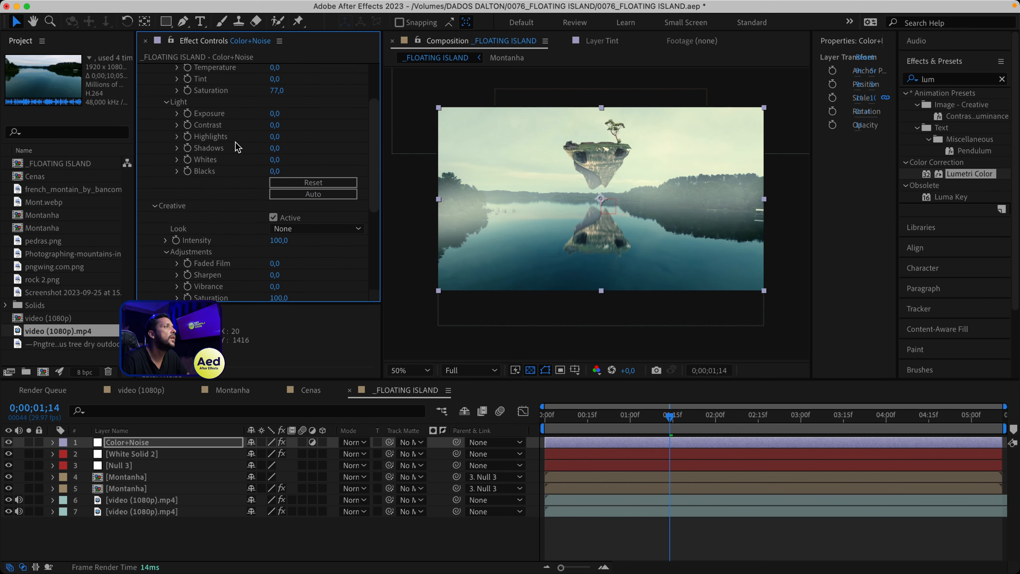
pyautogui.moveTo(271, 233); pyautogui.dragTo(249, 237)
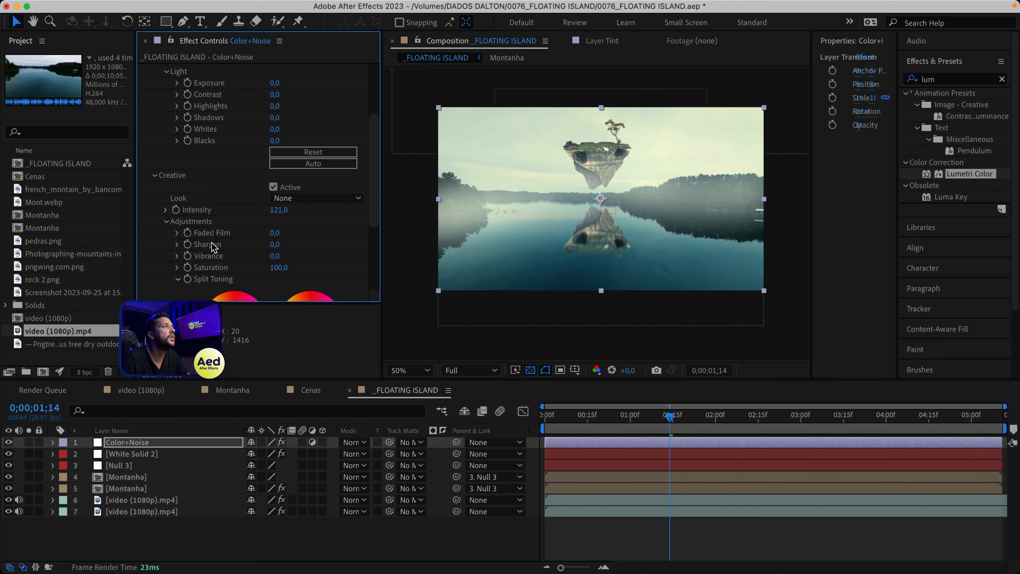
pyautogui.moveTo(316, 249); pyautogui.dragTo(343, 254)
pyautogui.click(155, 81)
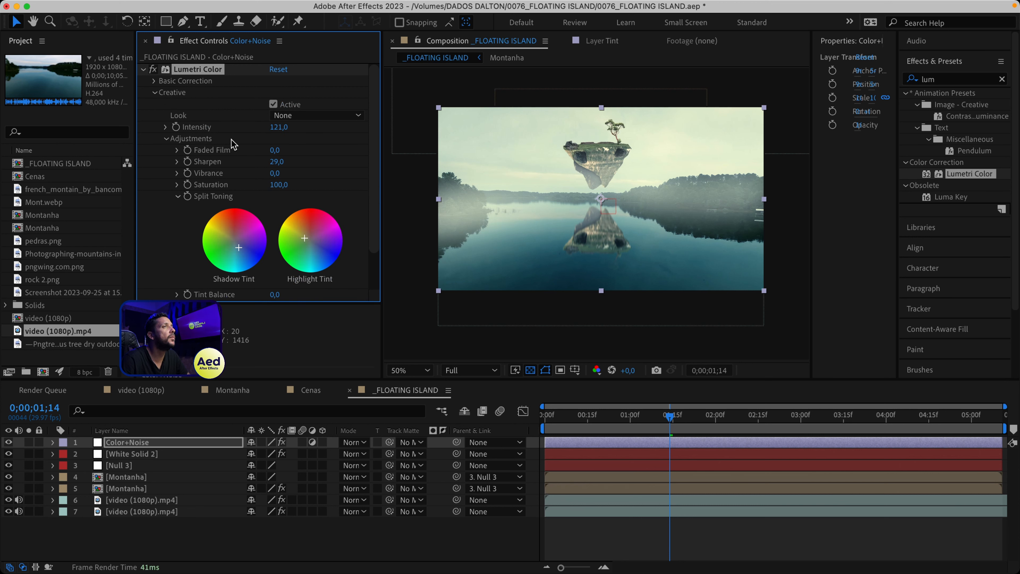
pyautogui.click(143, 69)
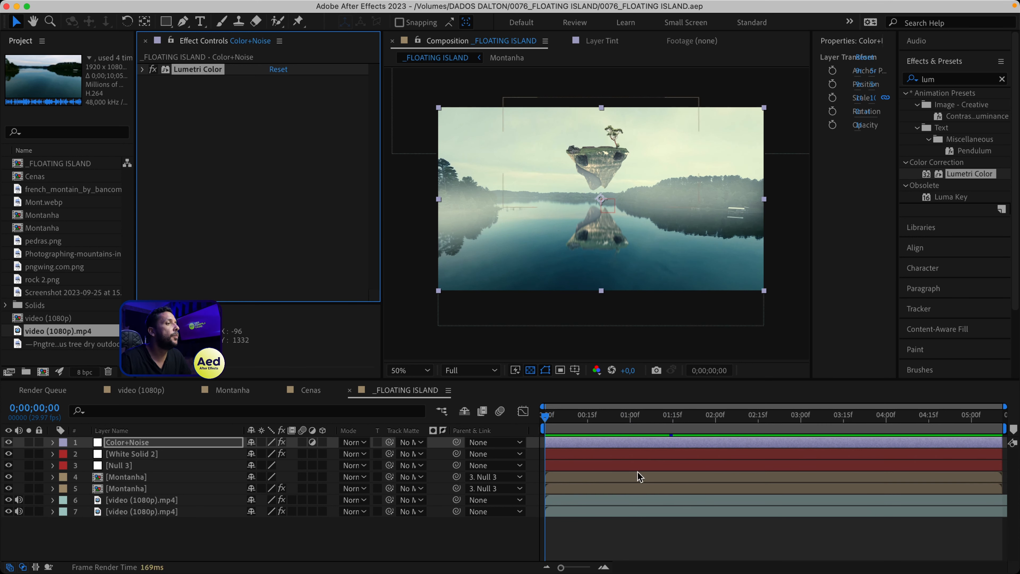
# Step: Add the Noise effect to the Color+Noise layer and set Amount of Noise to 15%
pyautogui.click(613, 447)
pyautogui.click(965, 79)
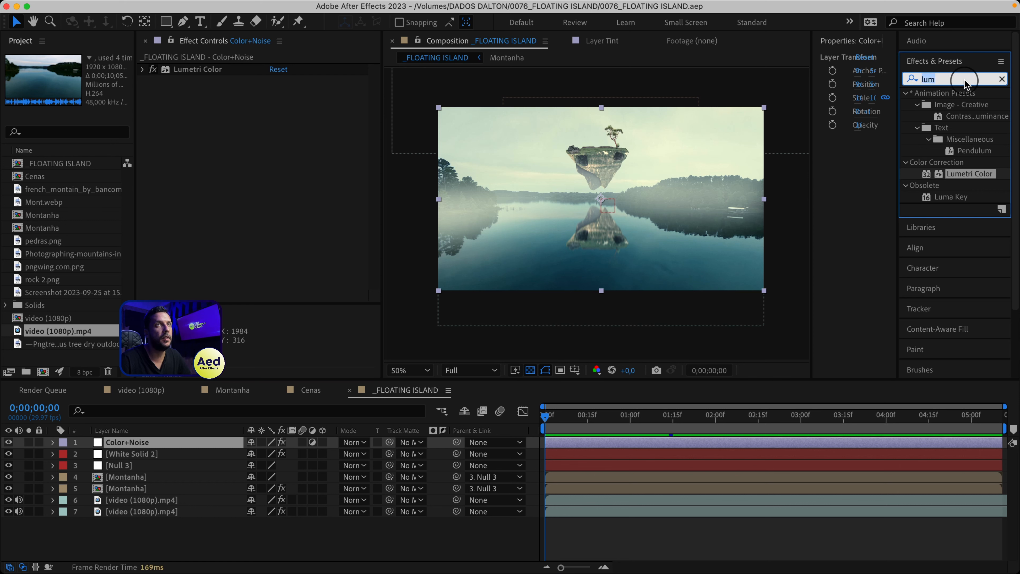
pyautogui.write('noise')
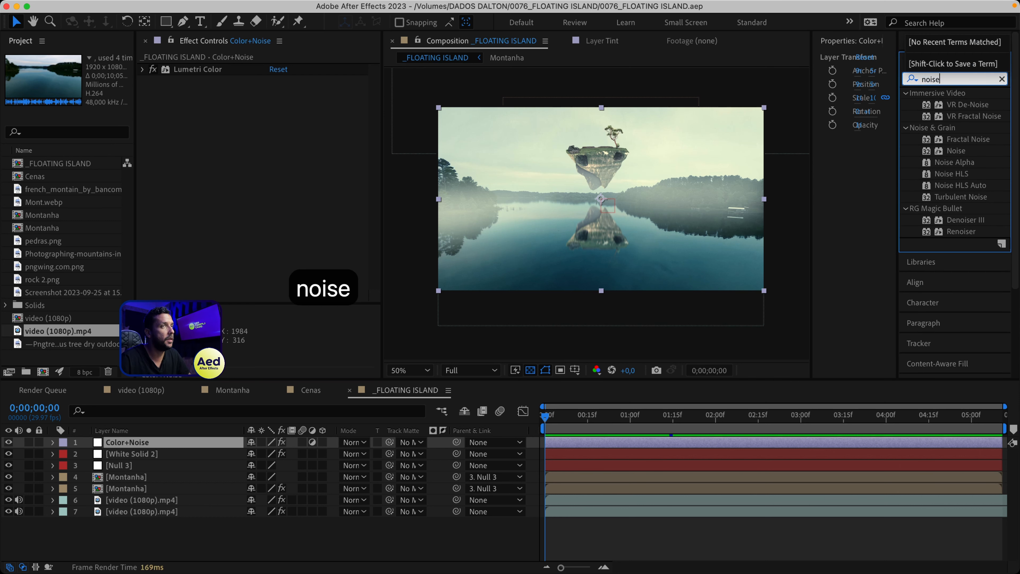
pyautogui.moveTo(957, 151); pyautogui.dragTo(364, 156)
pyautogui.click(278, 93)
pyautogui.write('15')
pyautogui.press('Return')
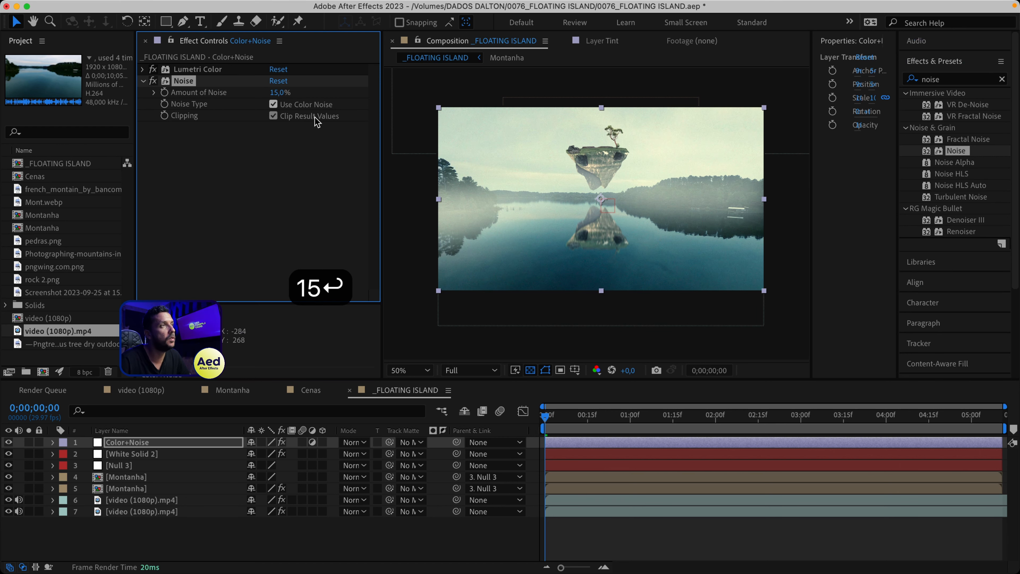
# Step: Turn off Use Color Noise in the Noise effect, inspect the grain up close, and review the composition along the timeline
pyautogui.scroll(2, 622, 161)
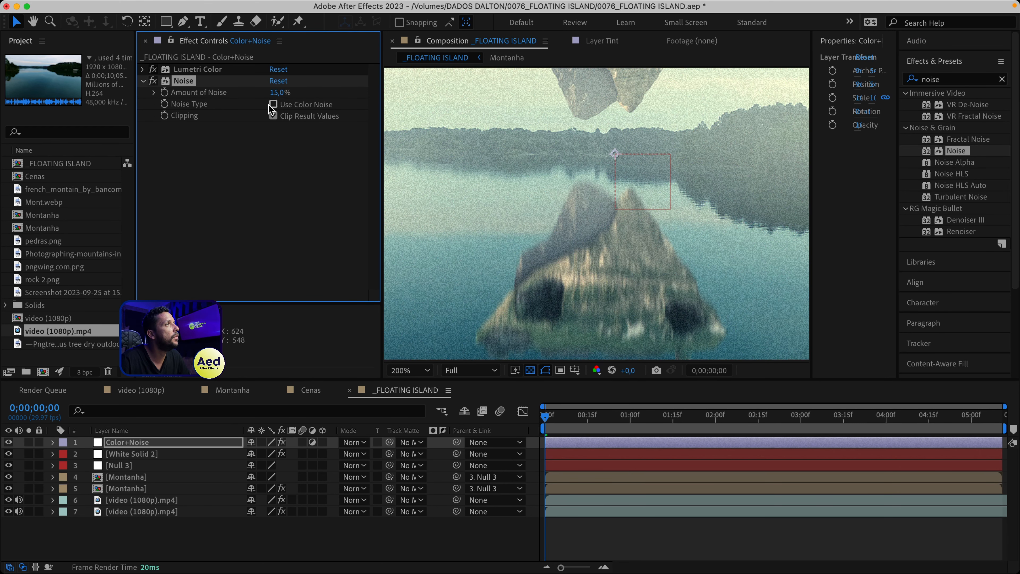
pyautogui.scroll(-1, 523, 185)
pyautogui.scroll(1, 560, 198)
pyautogui.scroll(-1, 560, 198)
pyautogui.moveTo(546, 417); pyautogui.dragTo(716, 417)
pyautogui.scroll(-1, 665, 325)
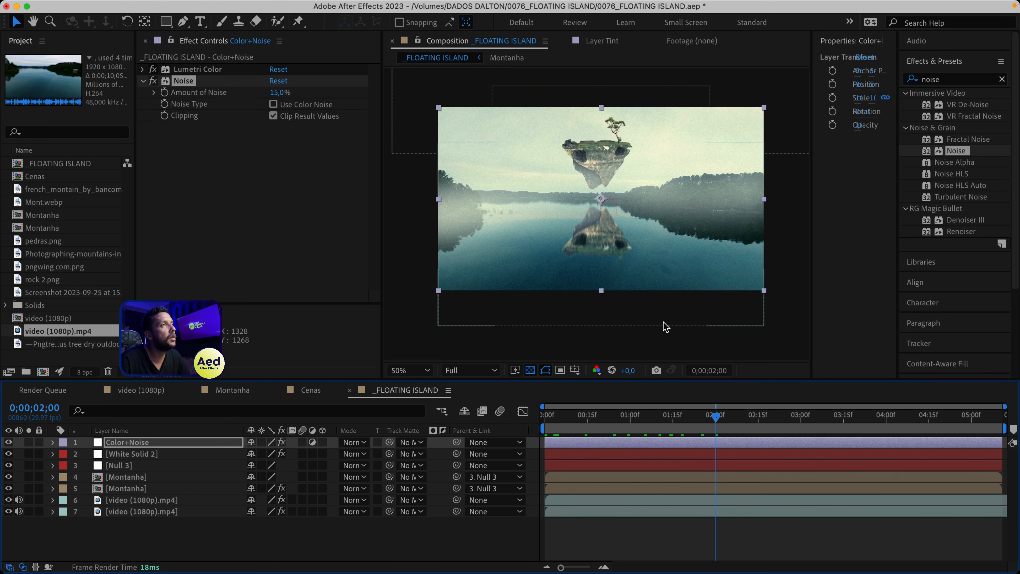
pyautogui.moveTo(547, 411); pyautogui.dragTo(784, 414)
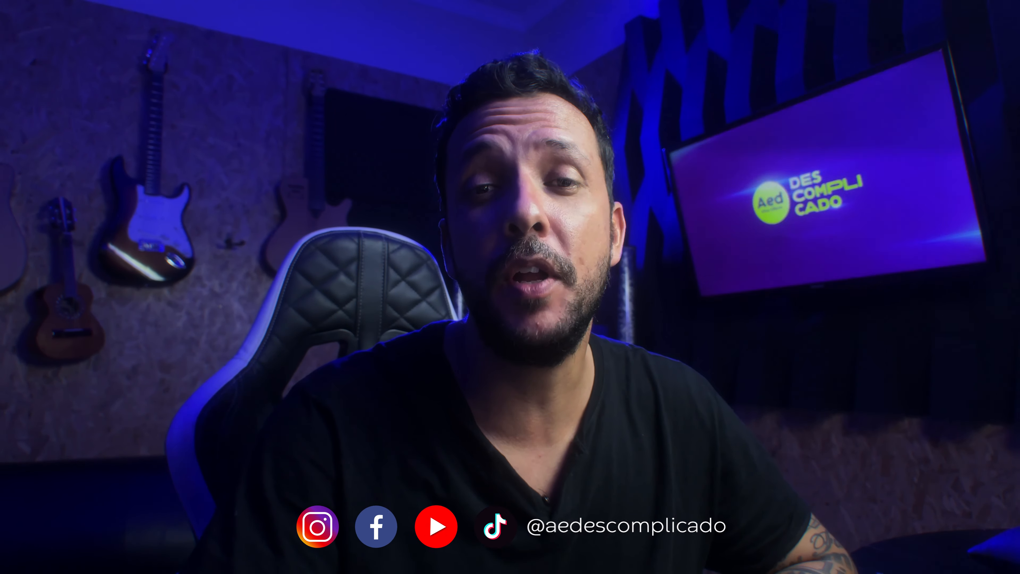